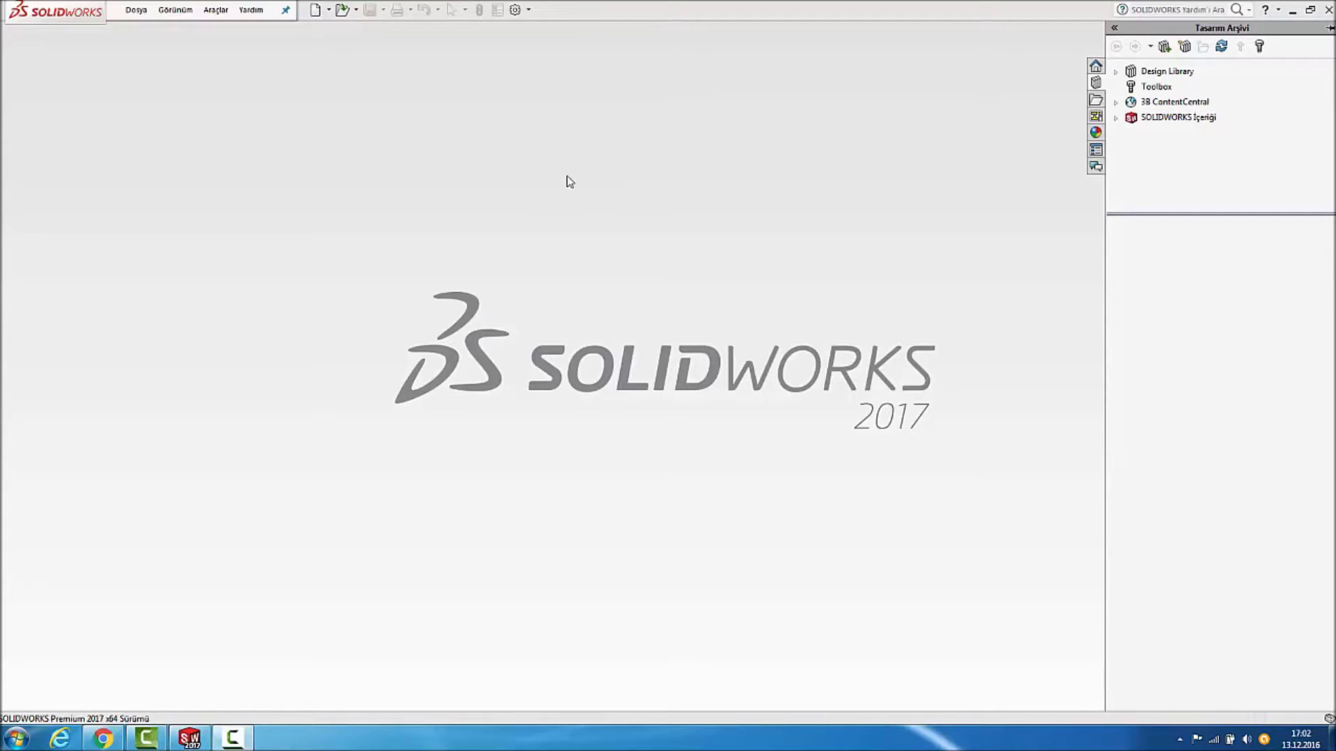
# Add Toolbox to the Design Library so the ANSI, BSI, DIN and ISO folders appear.
pyautogui.click(1155, 87)
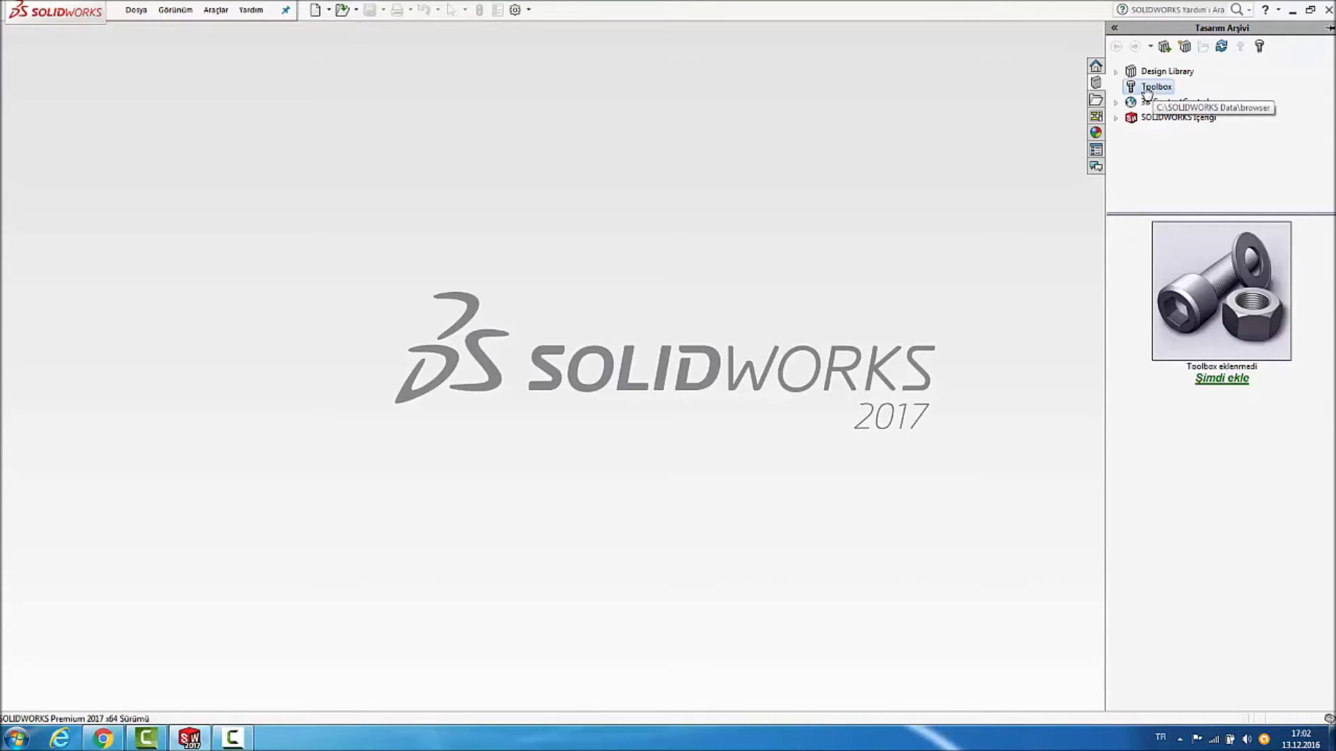
pyautogui.click(1230, 381)
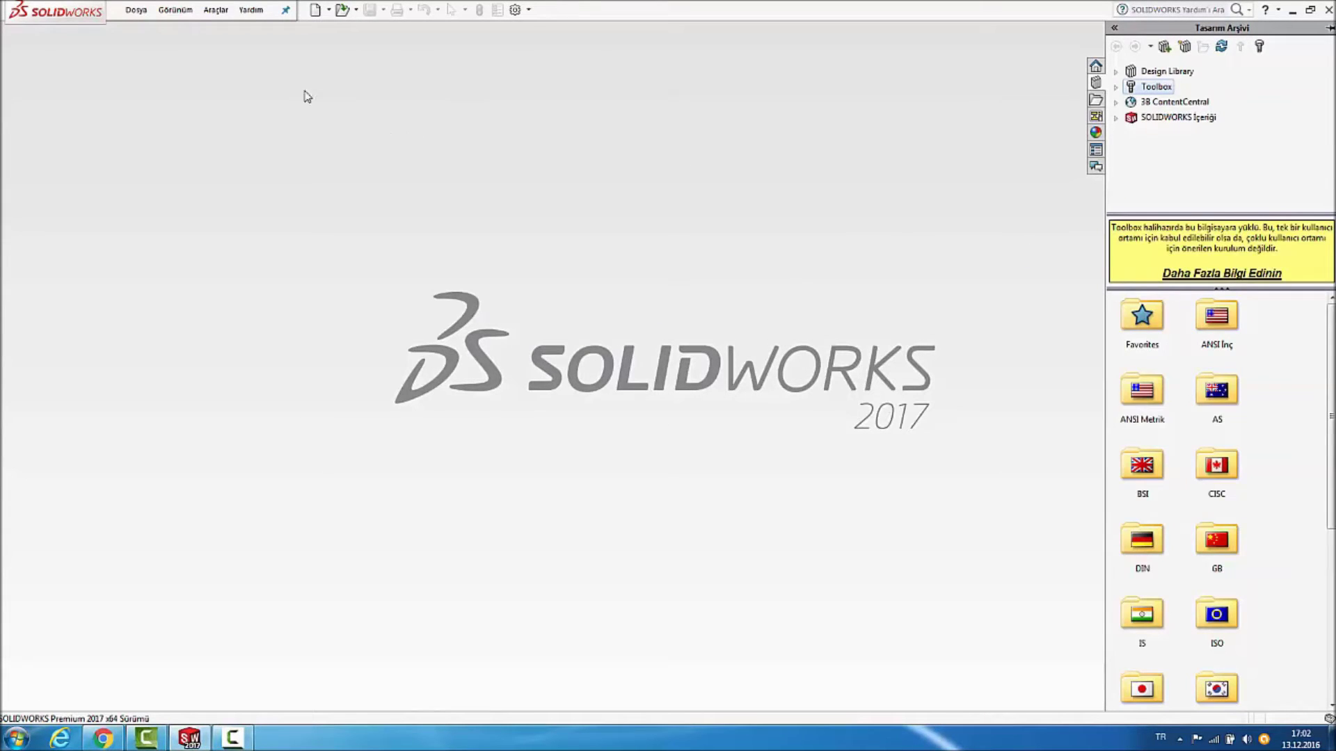
# Enable the SOLIDWORKS Toolbox Library add-in at startup via Araçlar > Eklentiler.
pyautogui.click(215, 10)
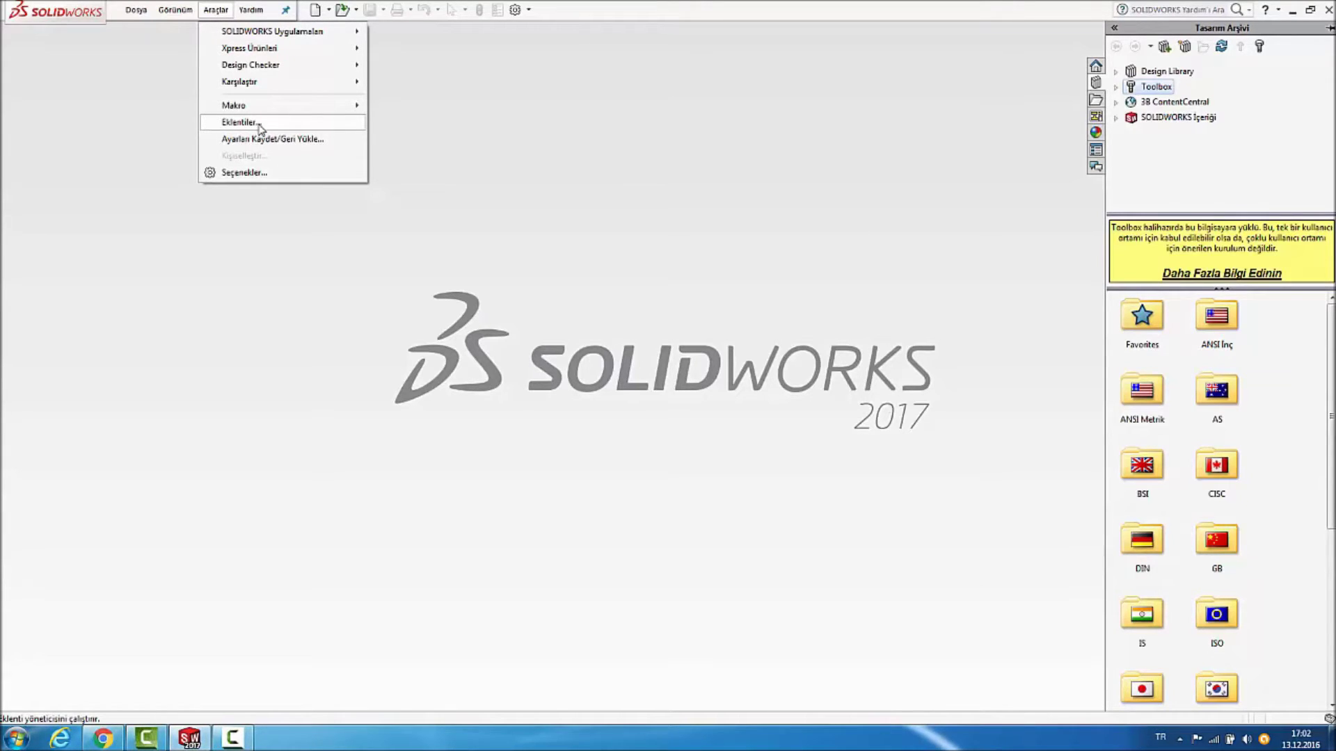
pyautogui.click(259, 124)
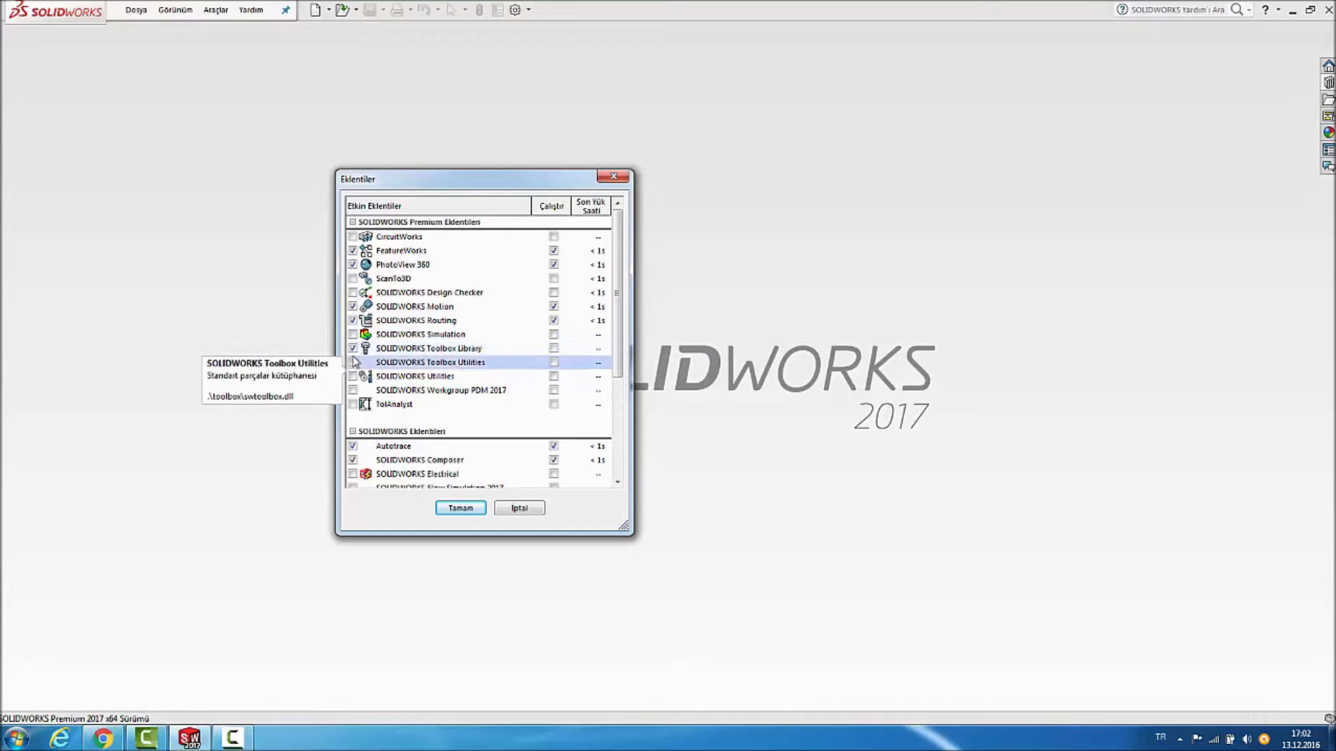
pyautogui.click(553, 347)
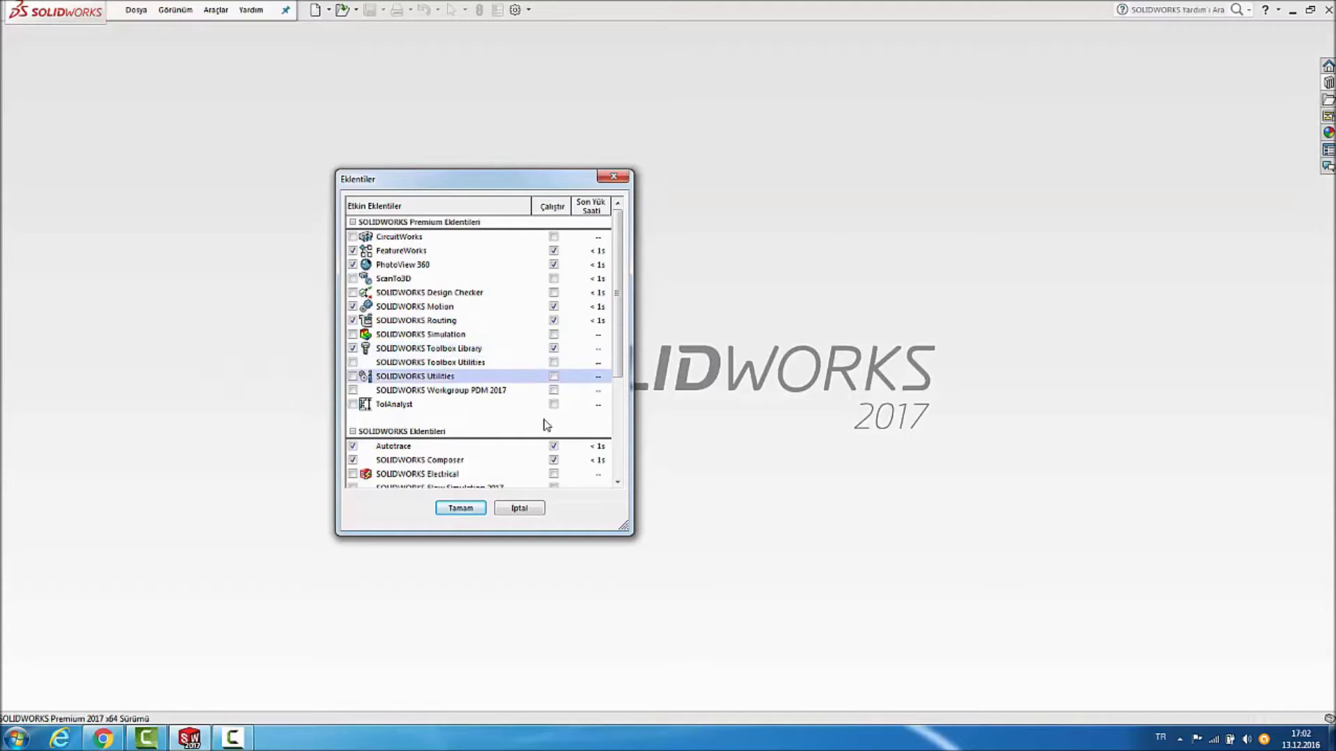
pyautogui.click(475, 507)
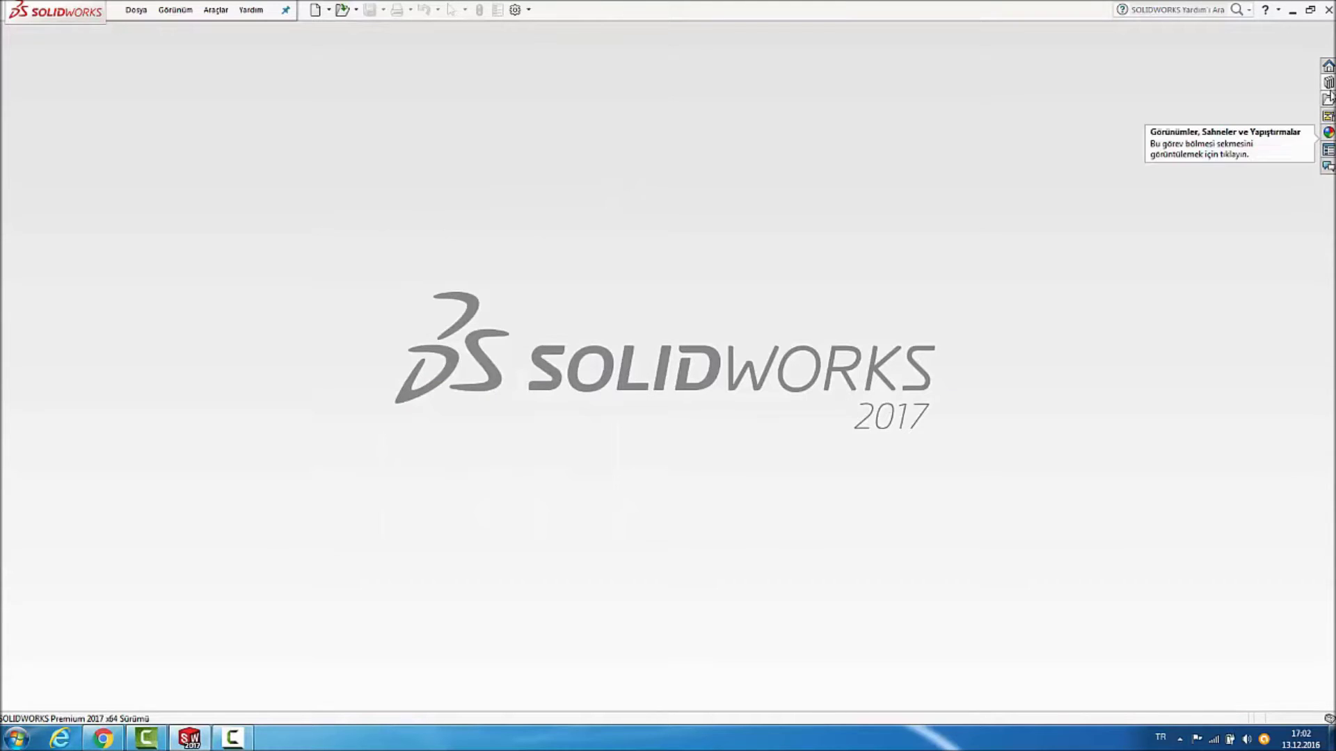
pyautogui.click(1328, 82)
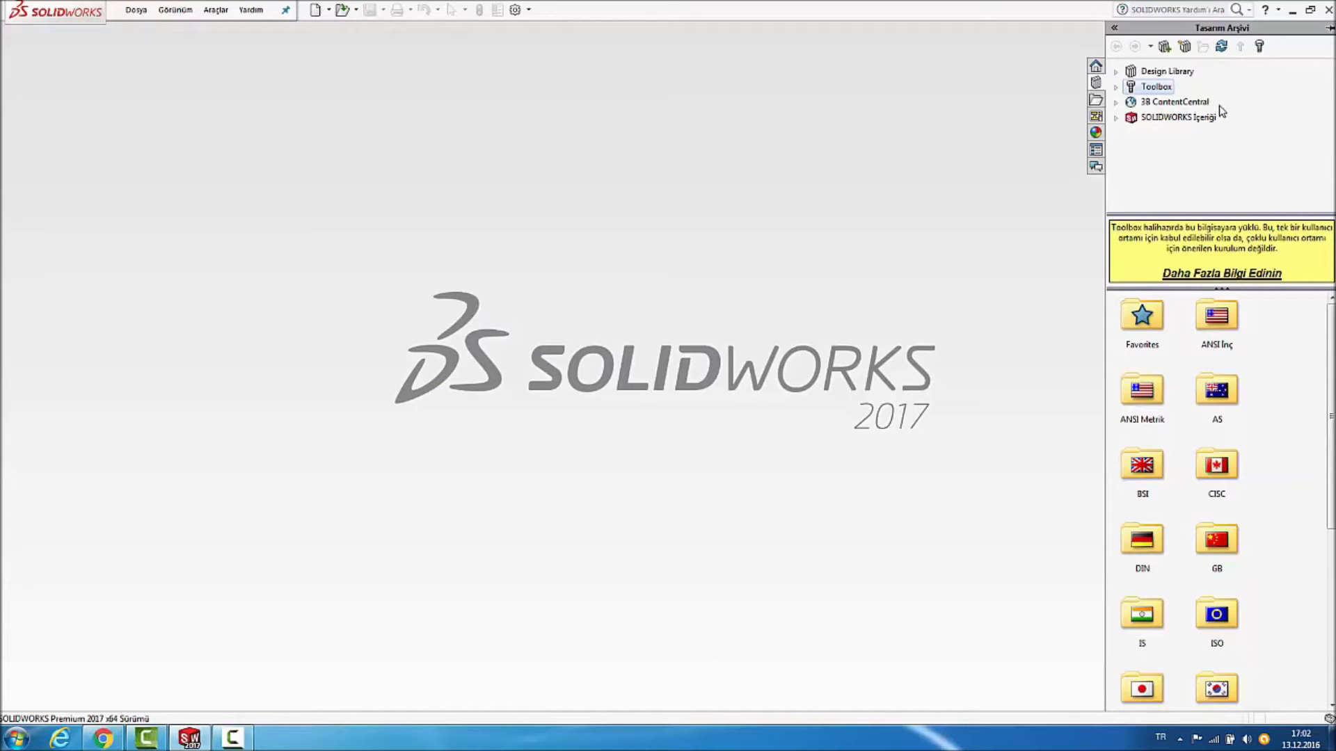
# Browse ANSI Metrik > Somun ve Vidalar > Altıgen Başlı and create a part from Ağır Altıgen Flanşlı Vida.
pyautogui.doubleClick(1142, 393)
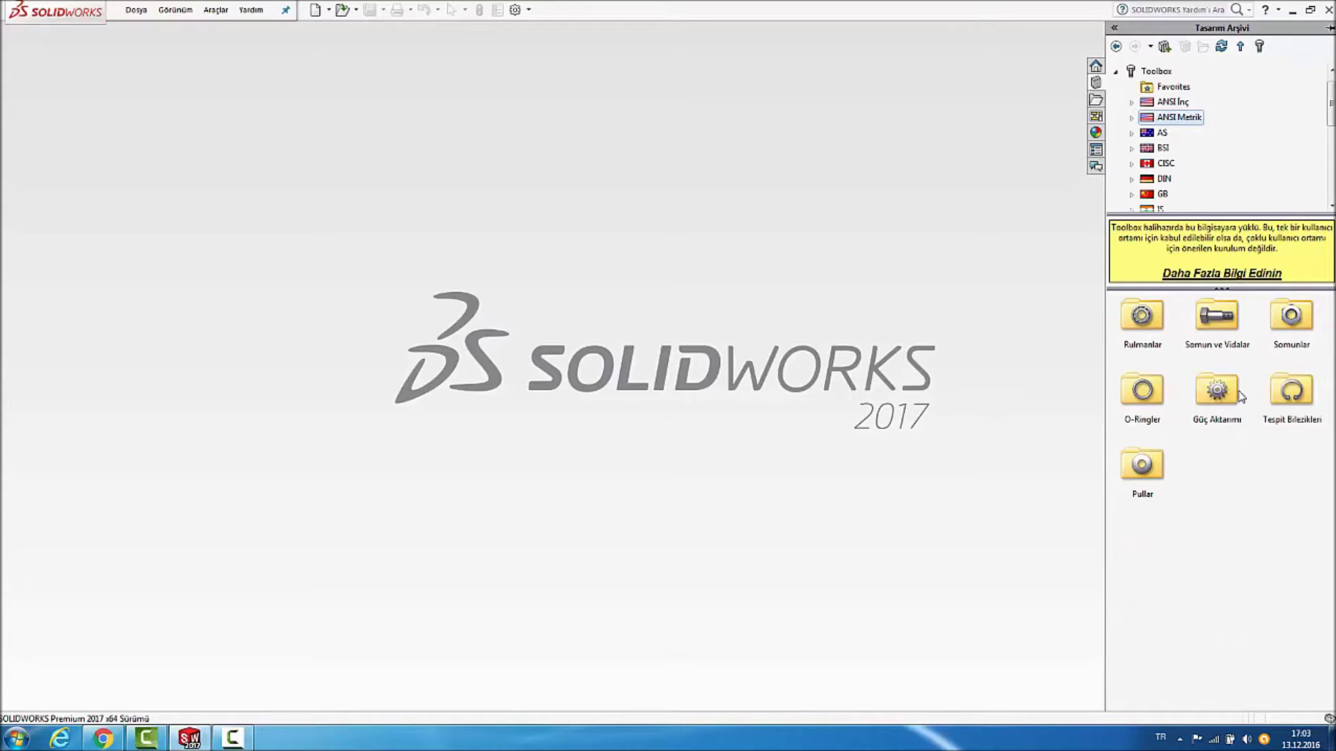
pyautogui.doubleClick(1221, 316)
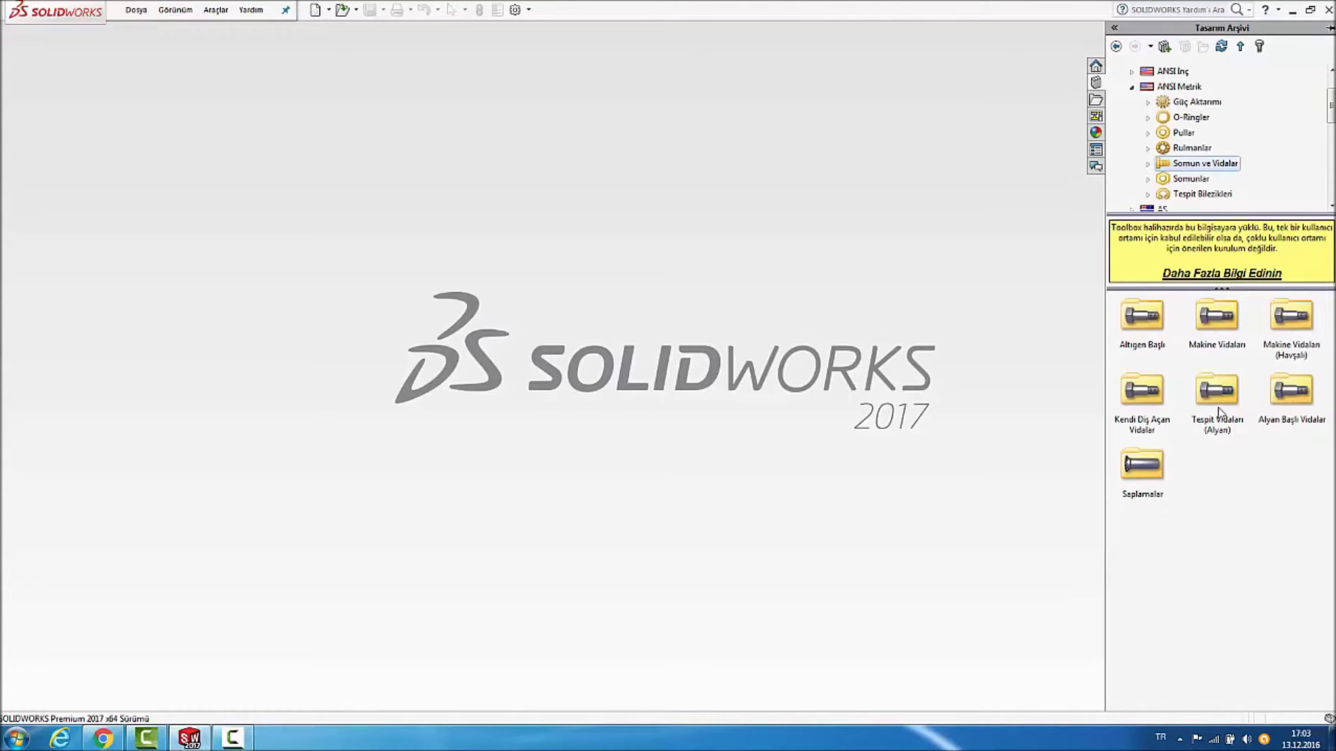
pyautogui.doubleClick(1151, 336)
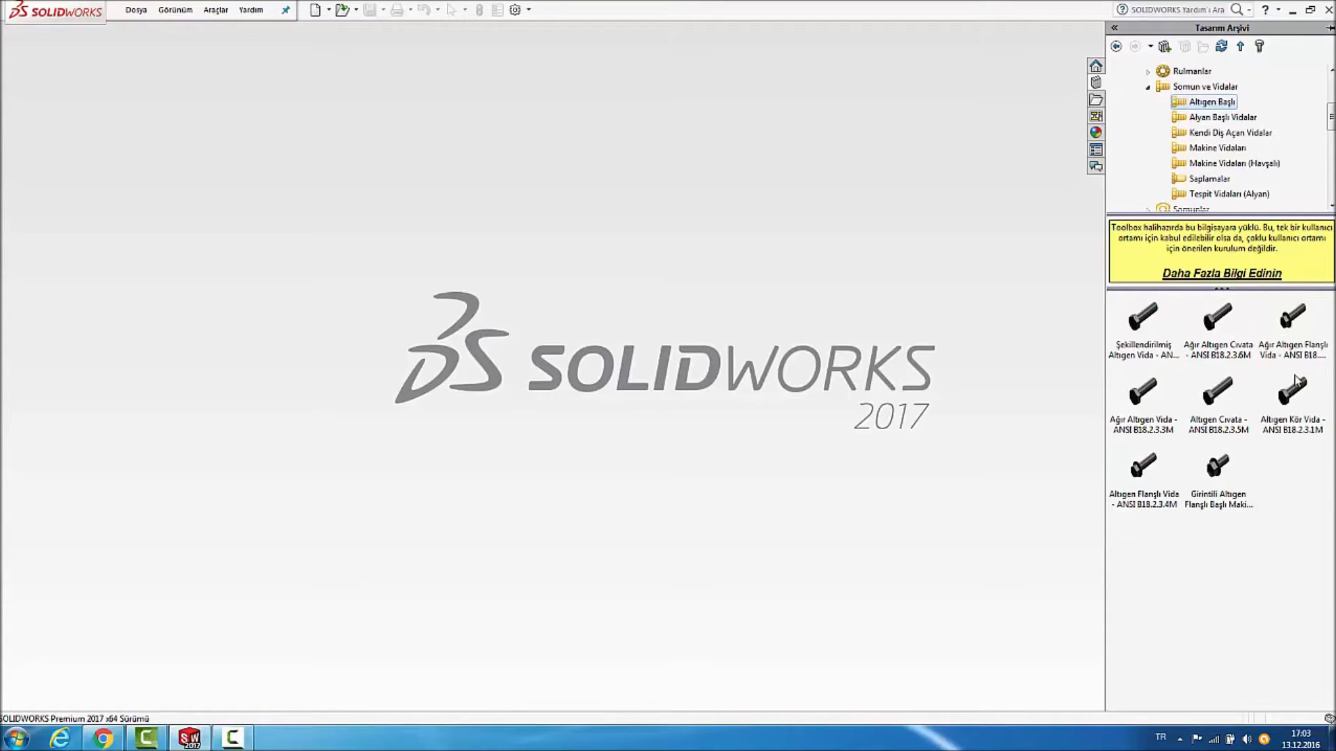
pyautogui.click(1293, 356)
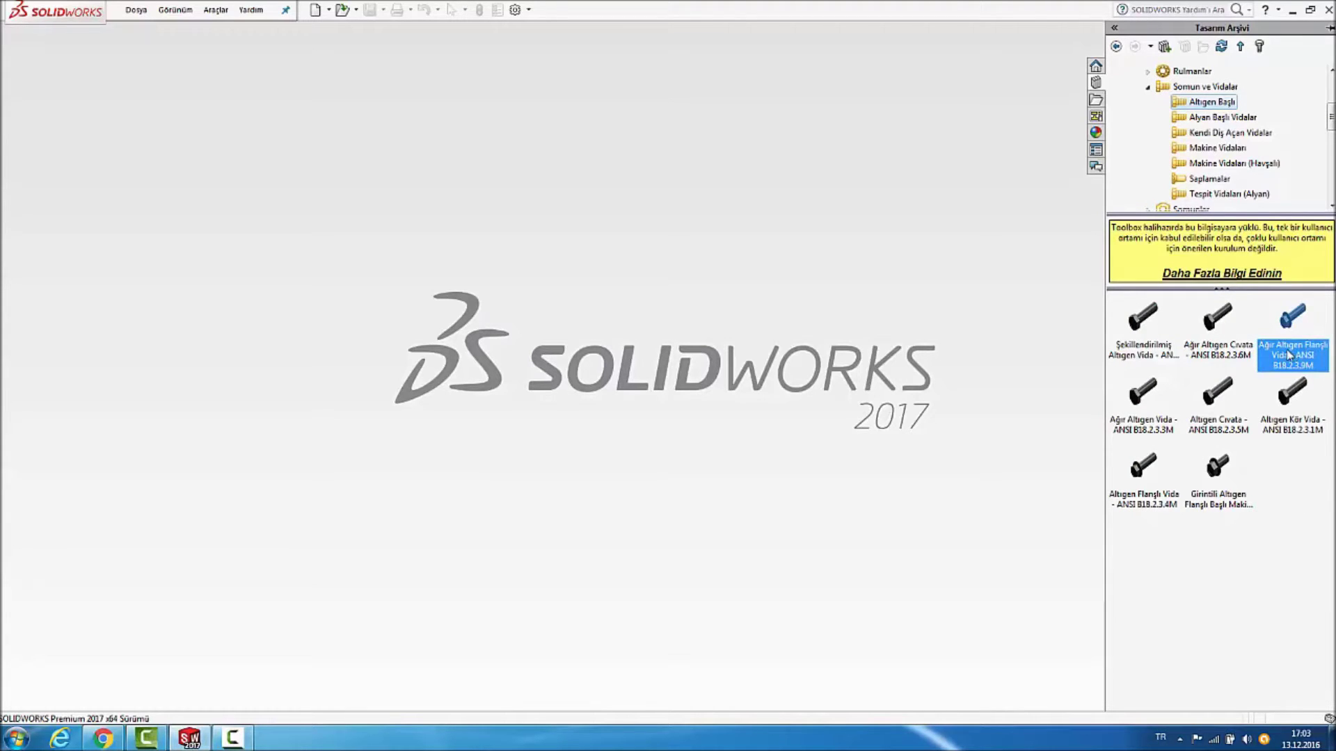
pyautogui.rightClick(1289, 355)
pyautogui.click(1278, 377)
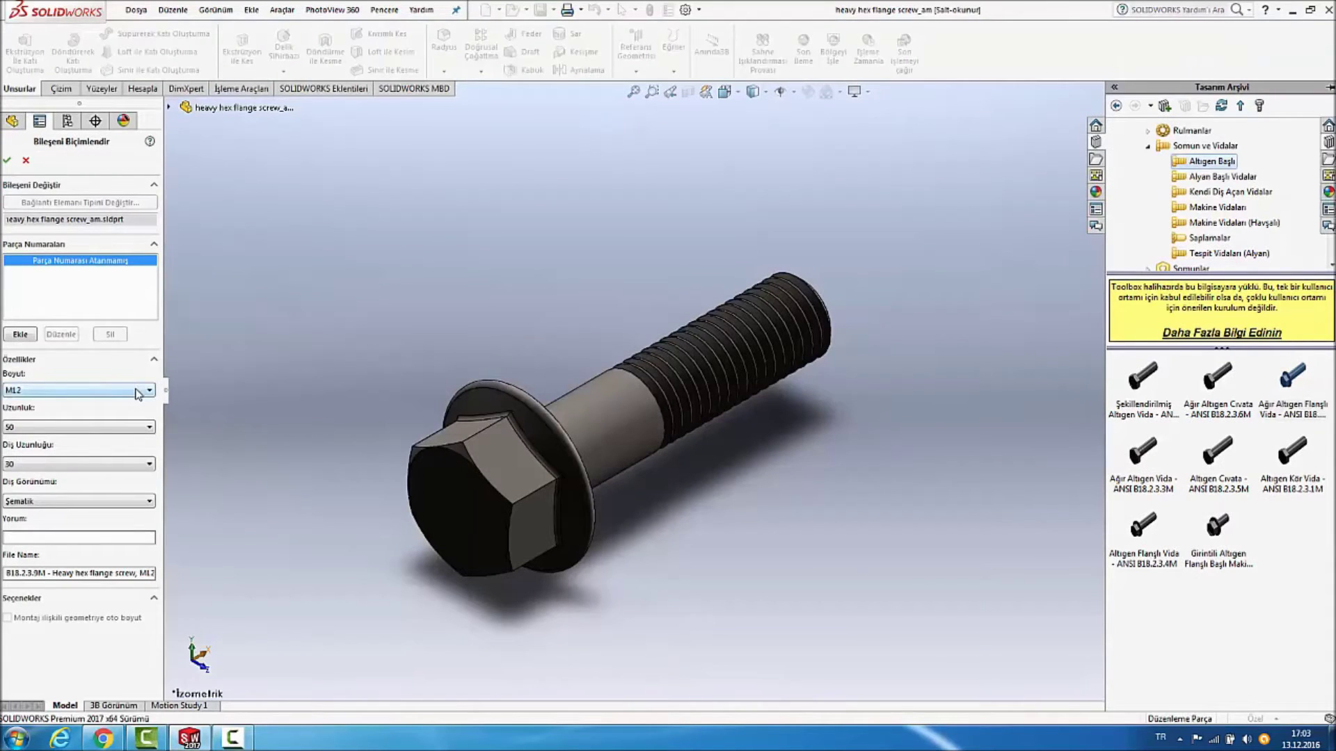
# Set the flange screw size to M12 and its length to 50.
pyautogui.click(132, 390)
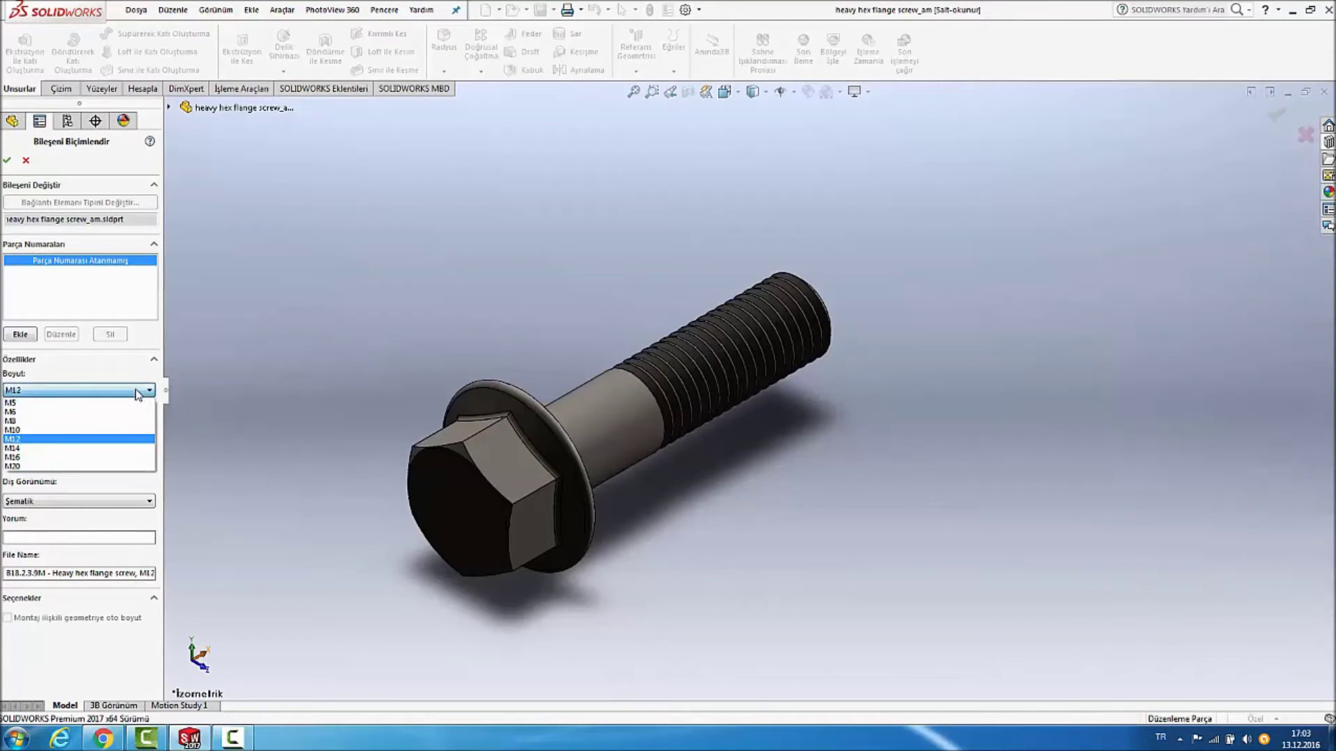
pyautogui.click(119, 439)
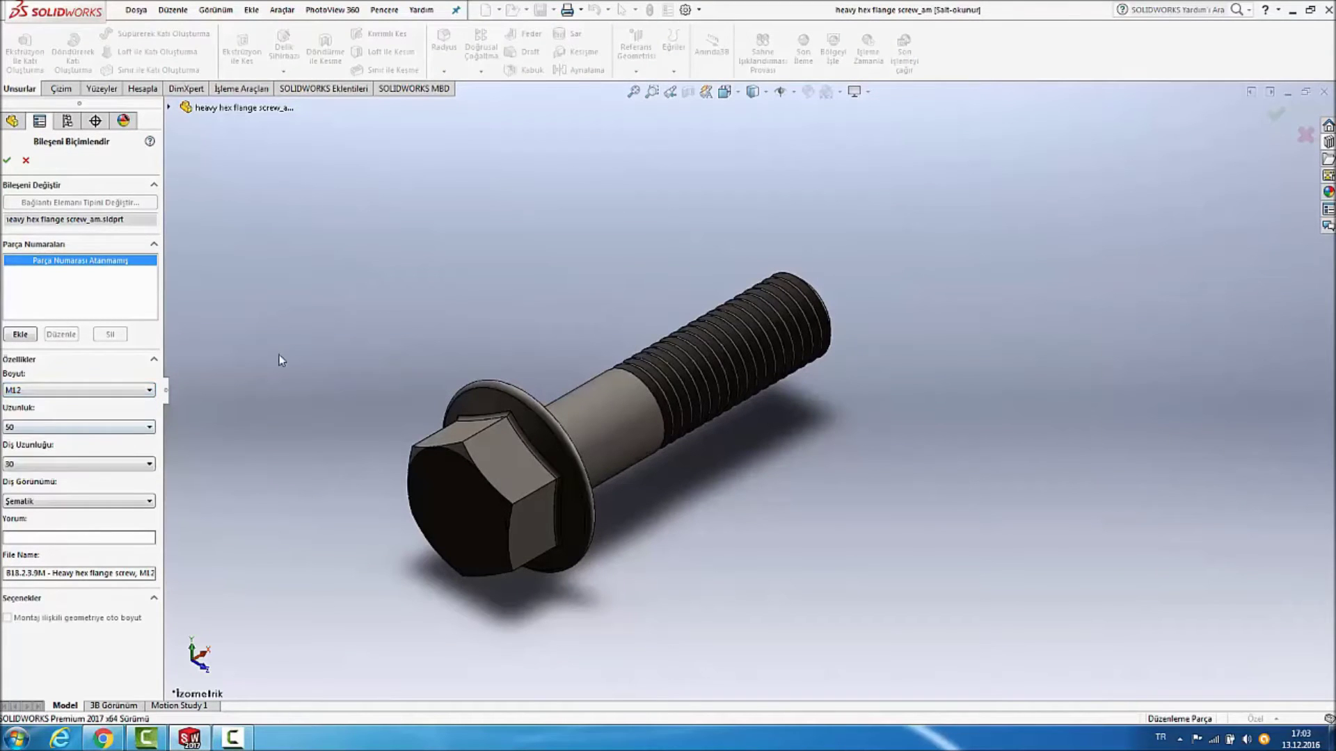
pyautogui.click(138, 426)
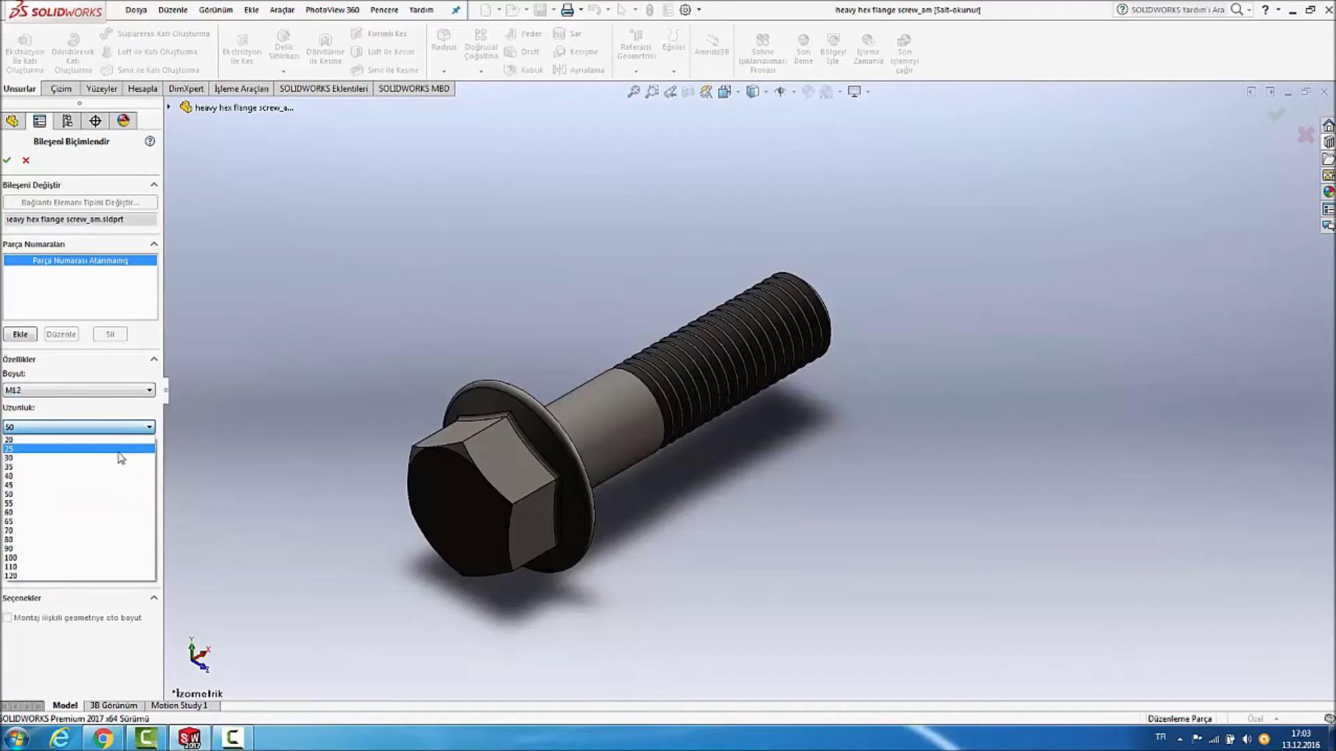
pyautogui.click(104, 476)
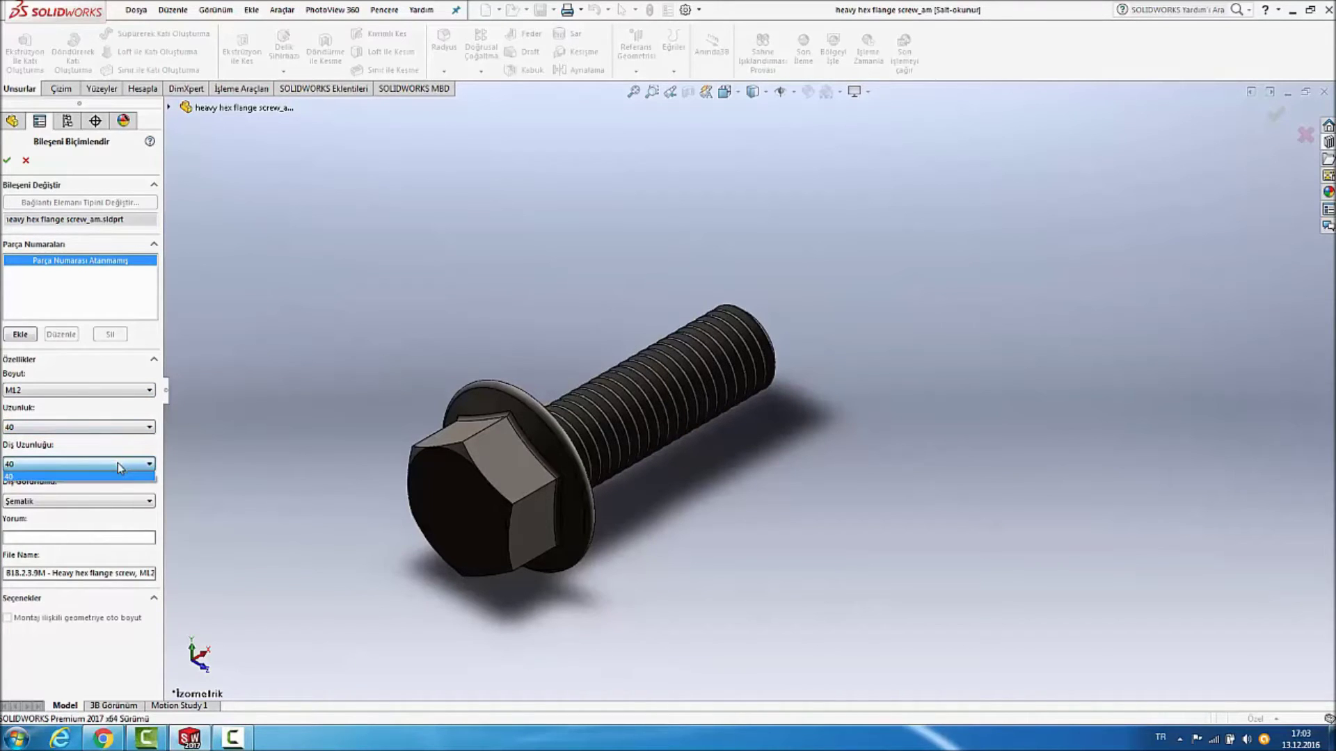
pyautogui.moveTo(307, 256)
pyautogui.mouseDown(button='middle')
pyautogui.moveTo(312, 283)
pyautogui.moveTo(376, 241)
pyautogui.mouseUp(button='middle')
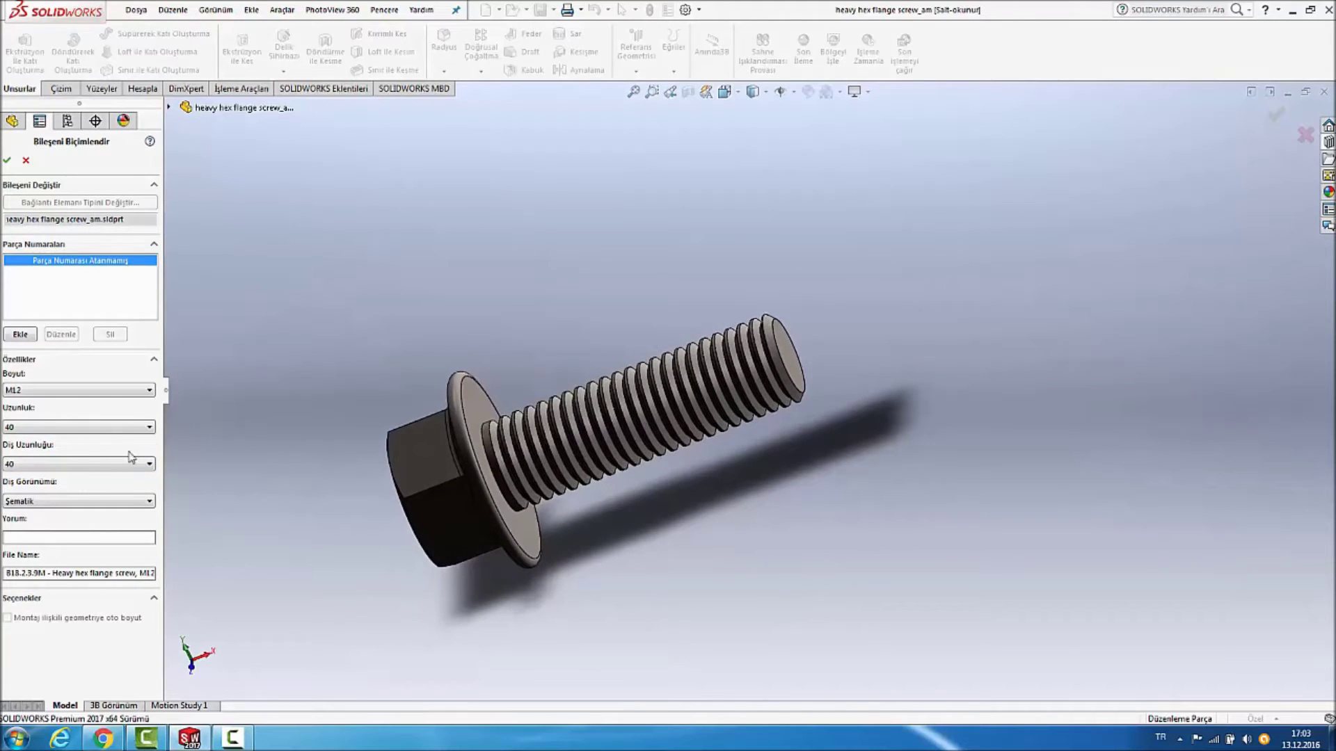
pyautogui.click(115, 427)
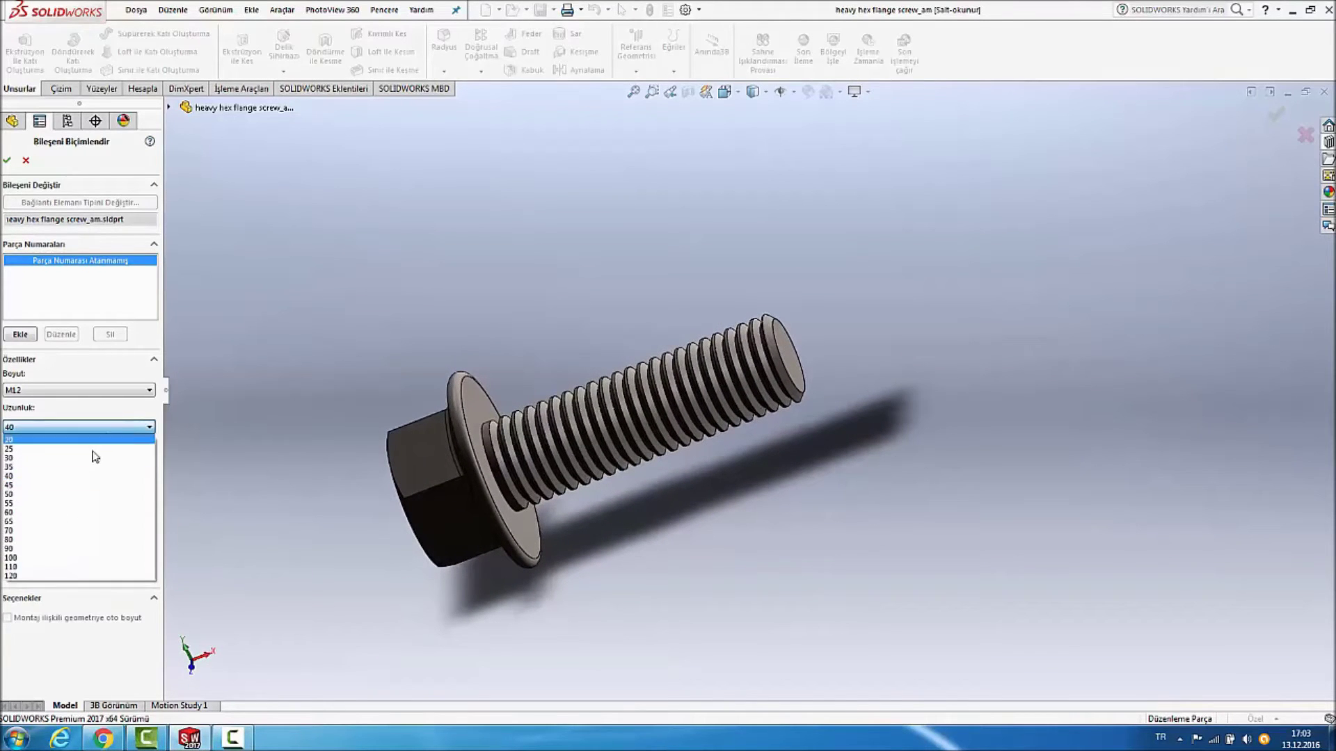
pyautogui.click(74, 495)
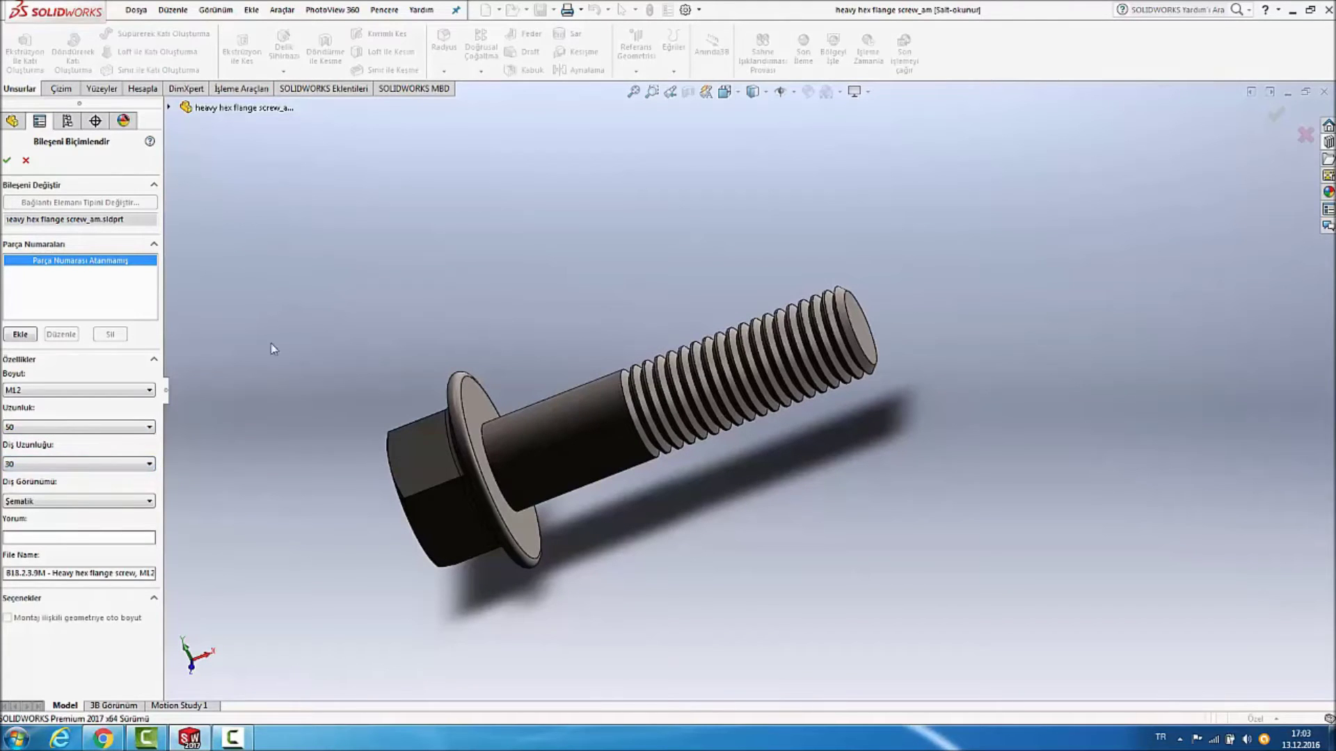
# Set the thread display to Şematik and create the M12 × 50 screw part.
pyautogui.click(121, 501)
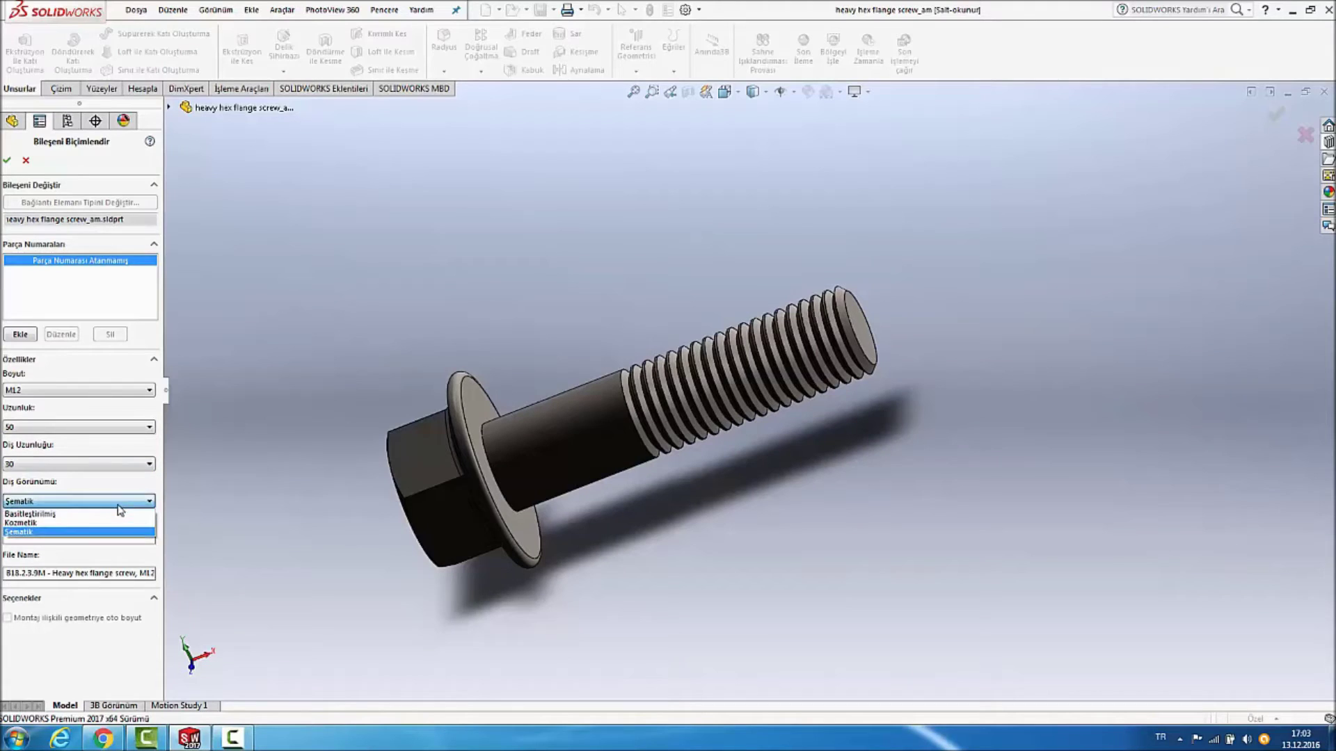
pyautogui.click(114, 522)
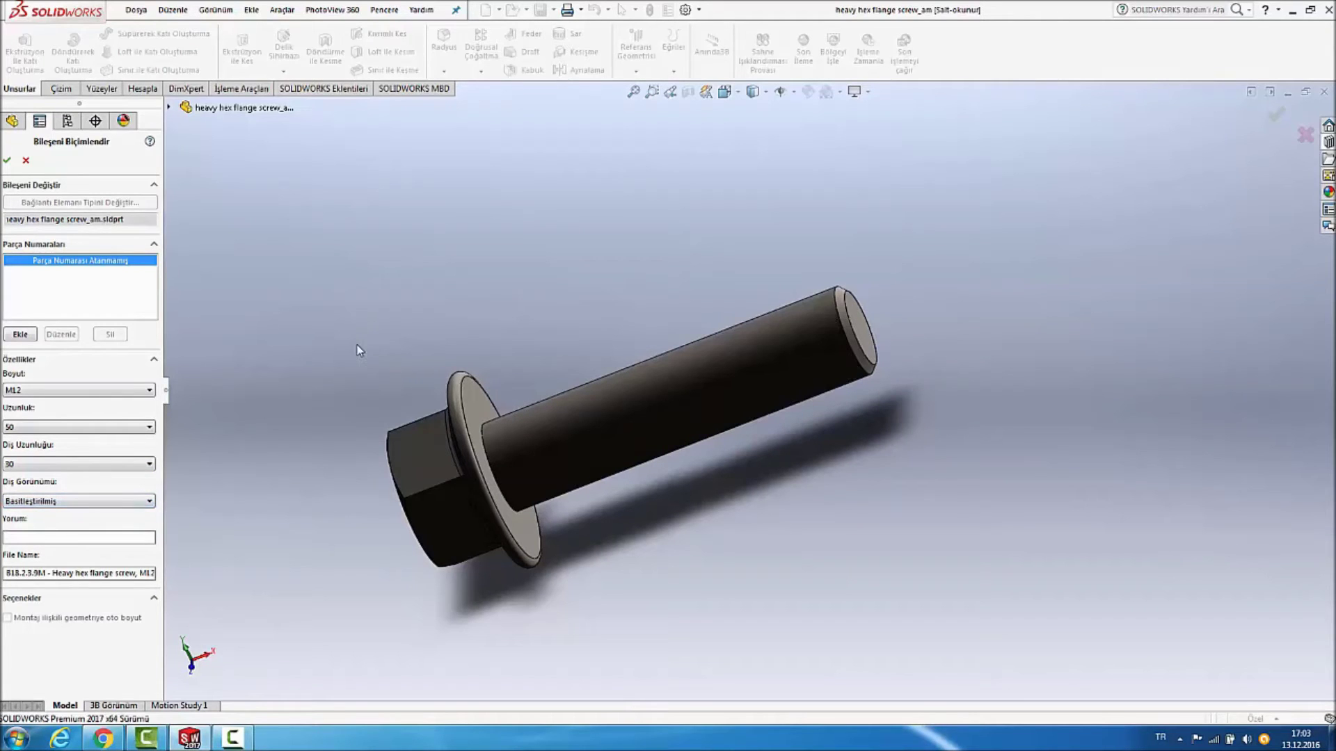
pyautogui.click(146, 501)
pyautogui.click(42, 516)
pyautogui.moveTo(428, 259); pyautogui.dragTo(424, 346, button='middle')
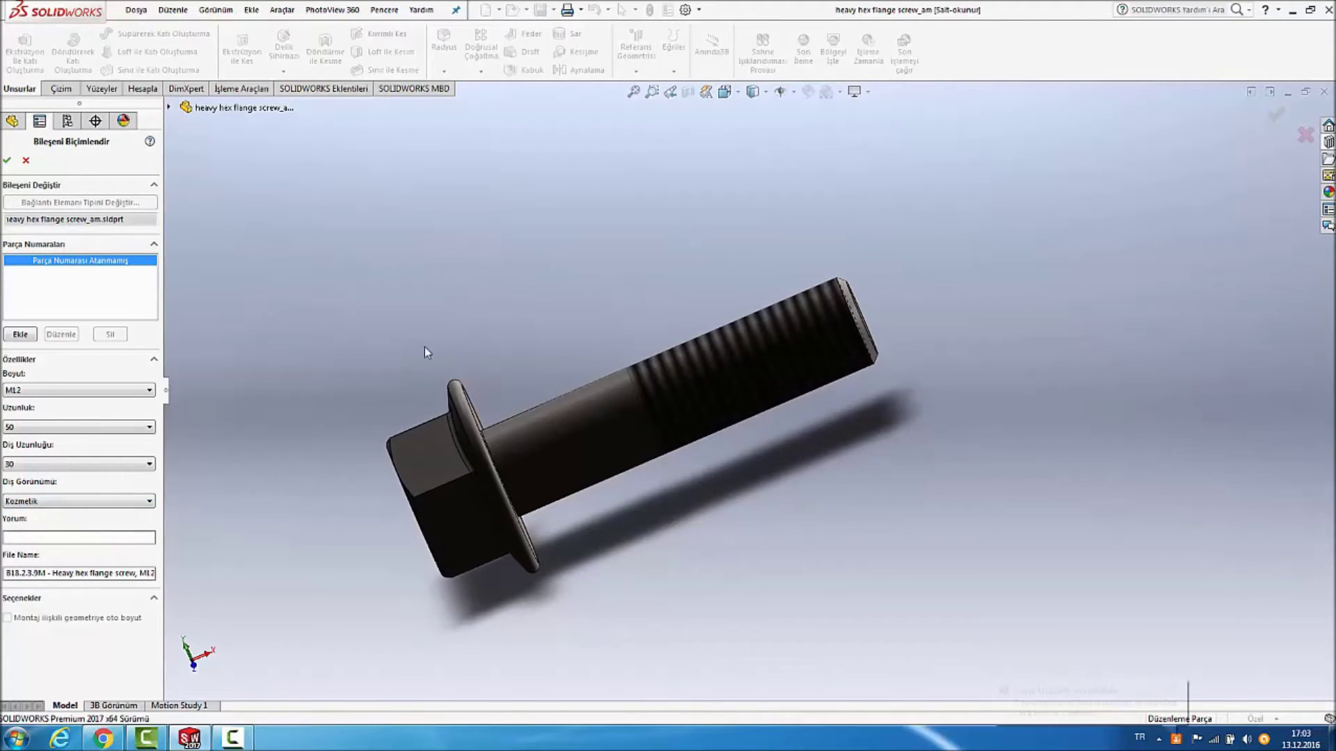
pyautogui.click(128, 502)
pyautogui.click(101, 532)
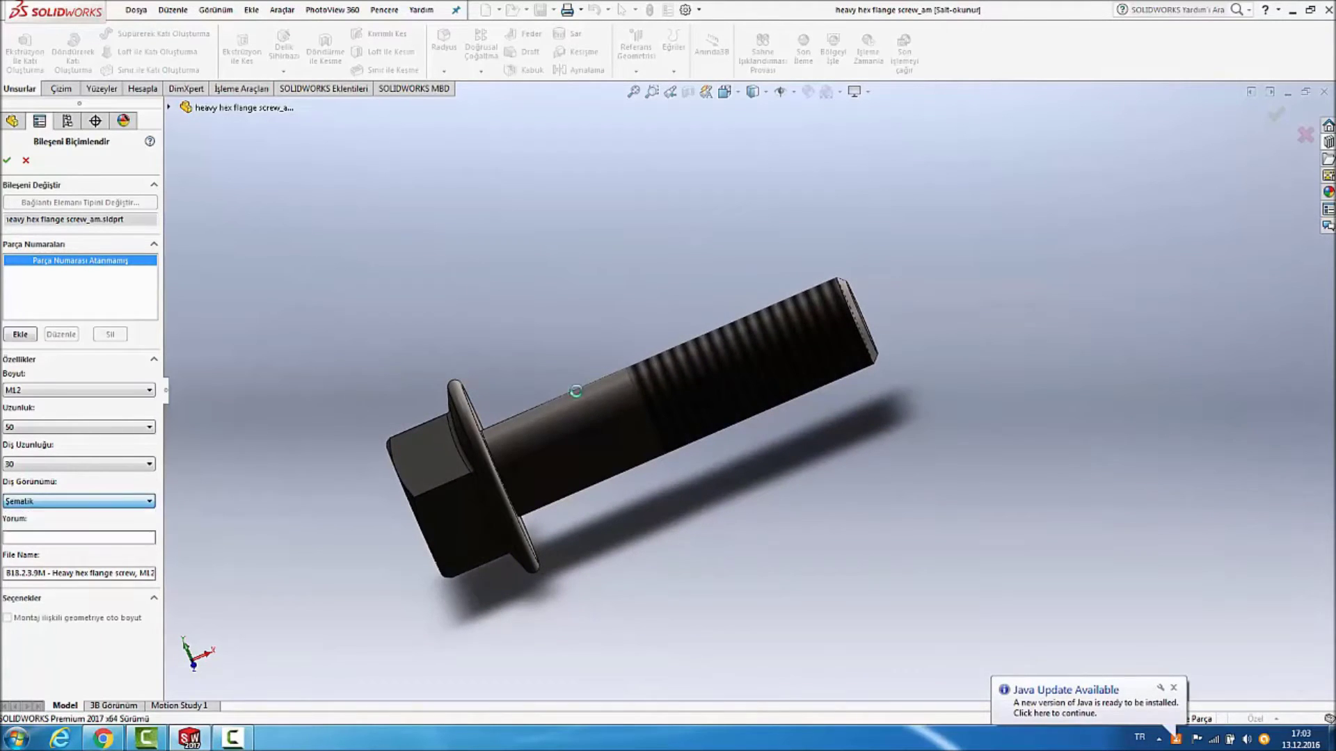
pyautogui.click(7, 160)
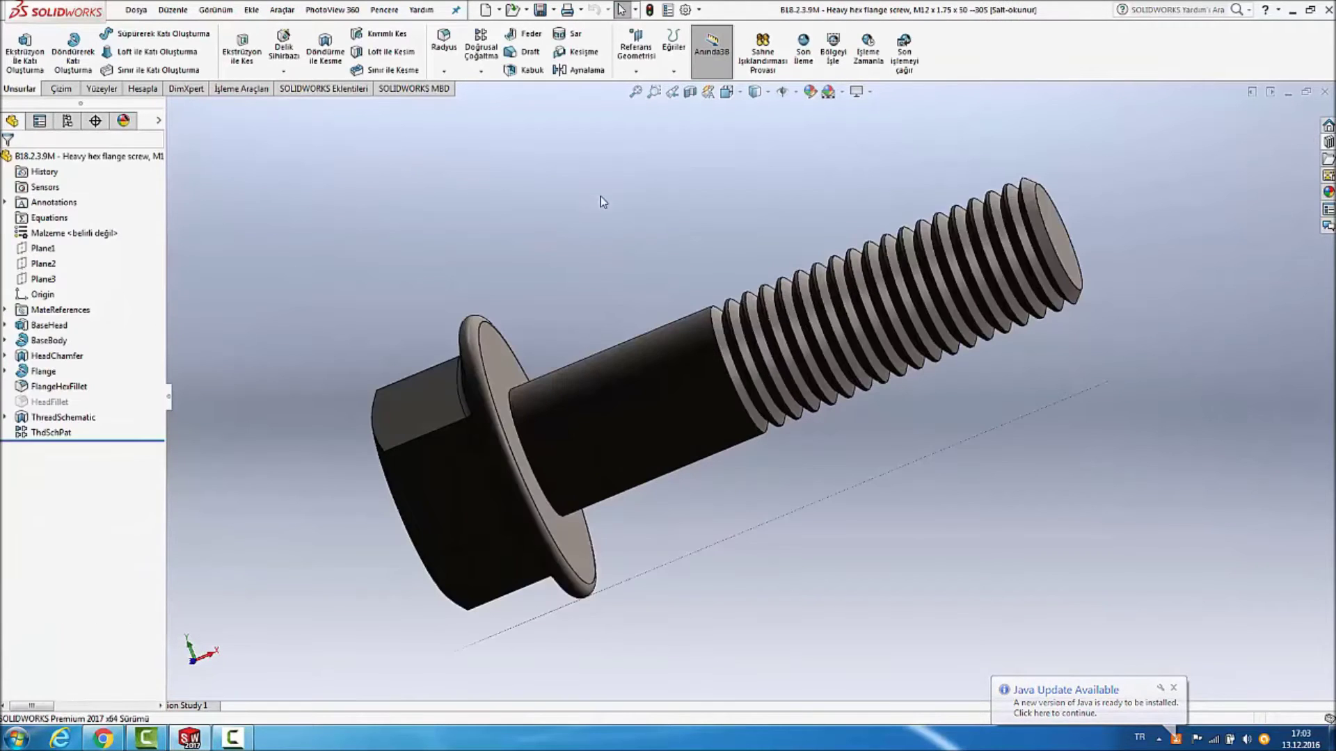
# Save the screw as 'civata' in the Desktop folder and close the part window.
pyautogui.hotkey('ctrl', 's')
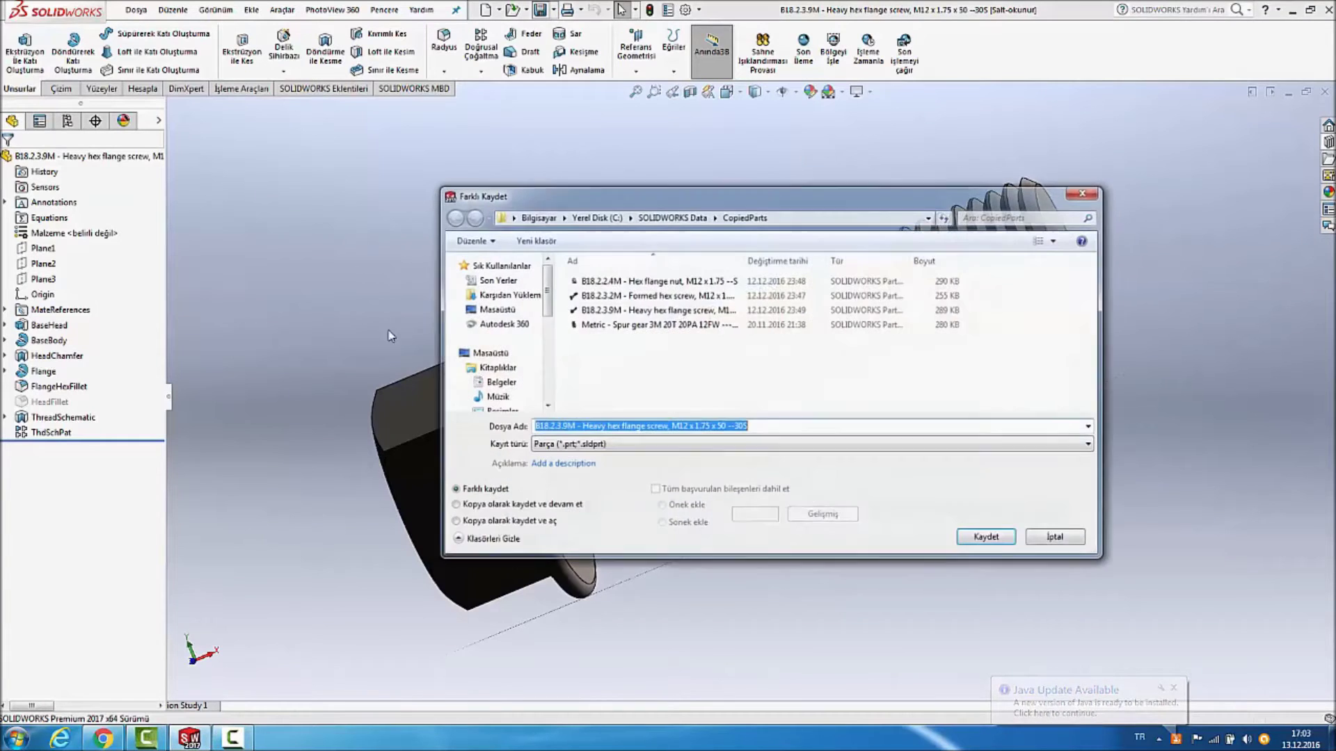
pyautogui.click(494, 308)
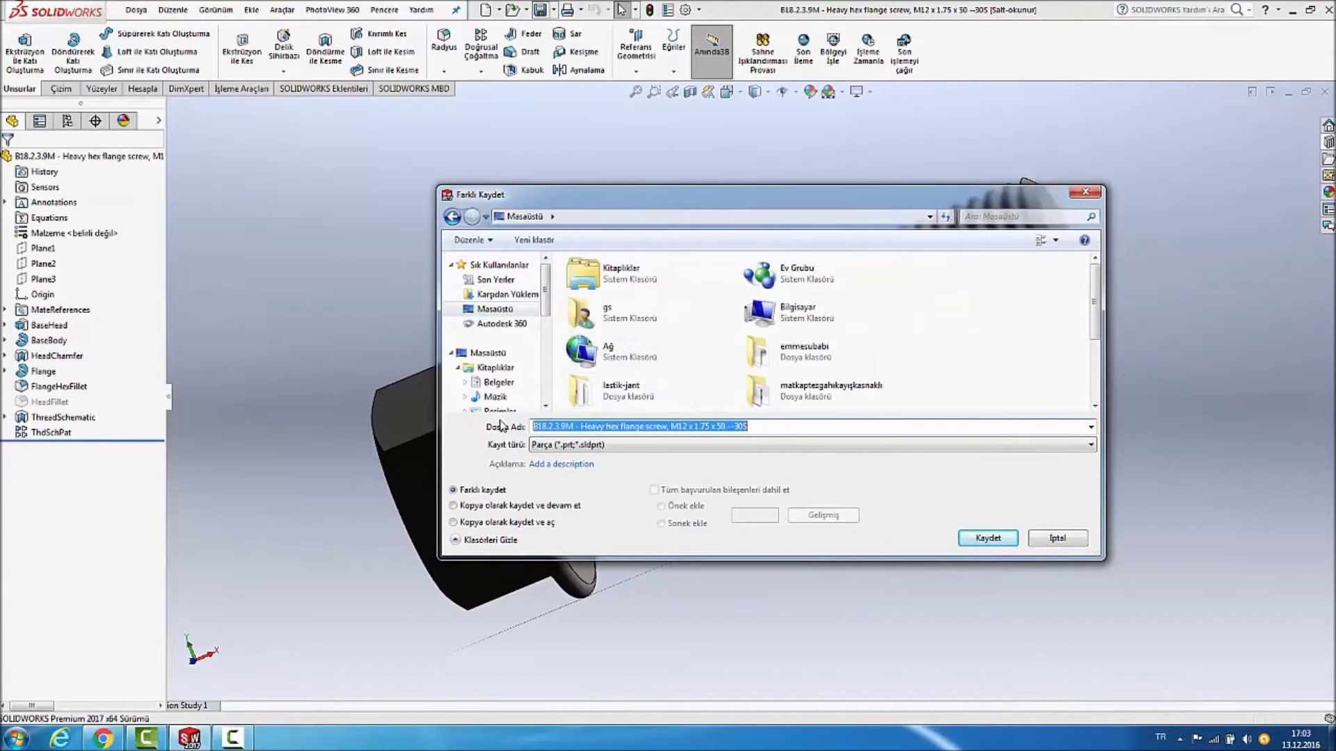
pyautogui.write('civata')
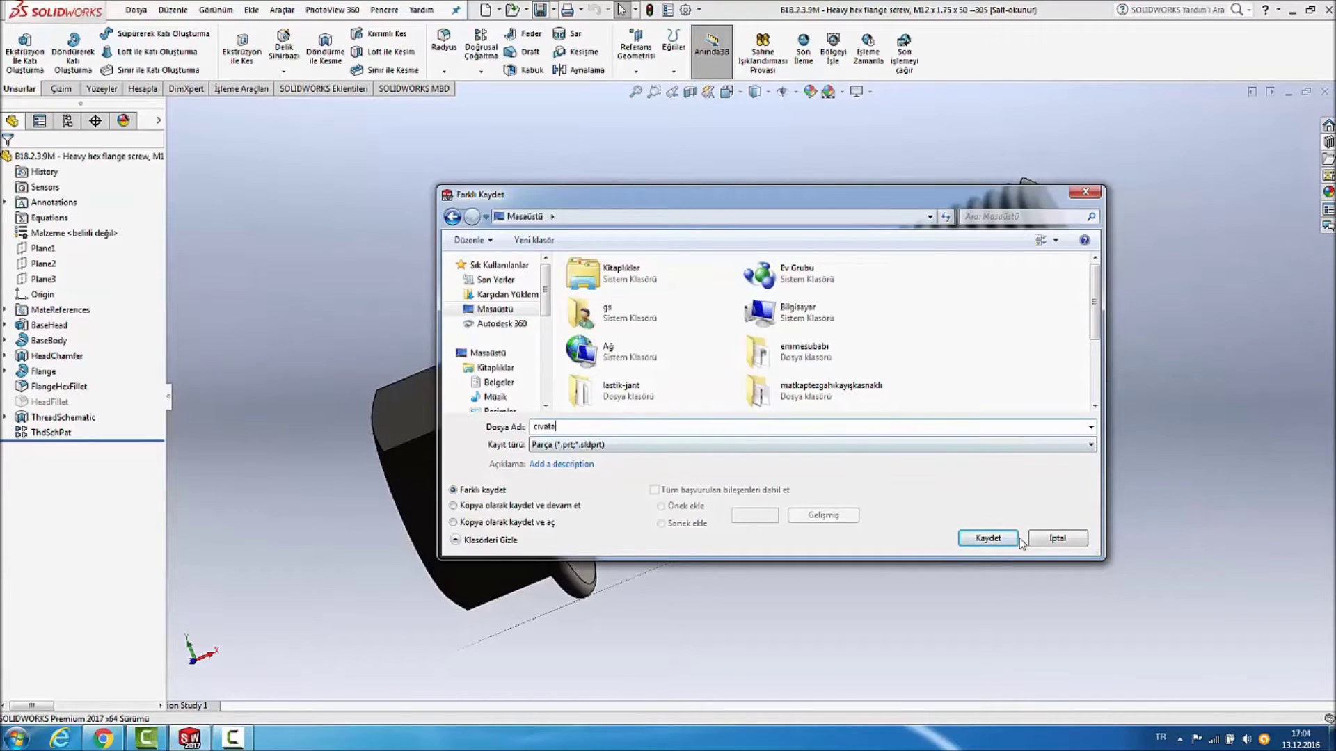
pyautogui.click(1018, 538)
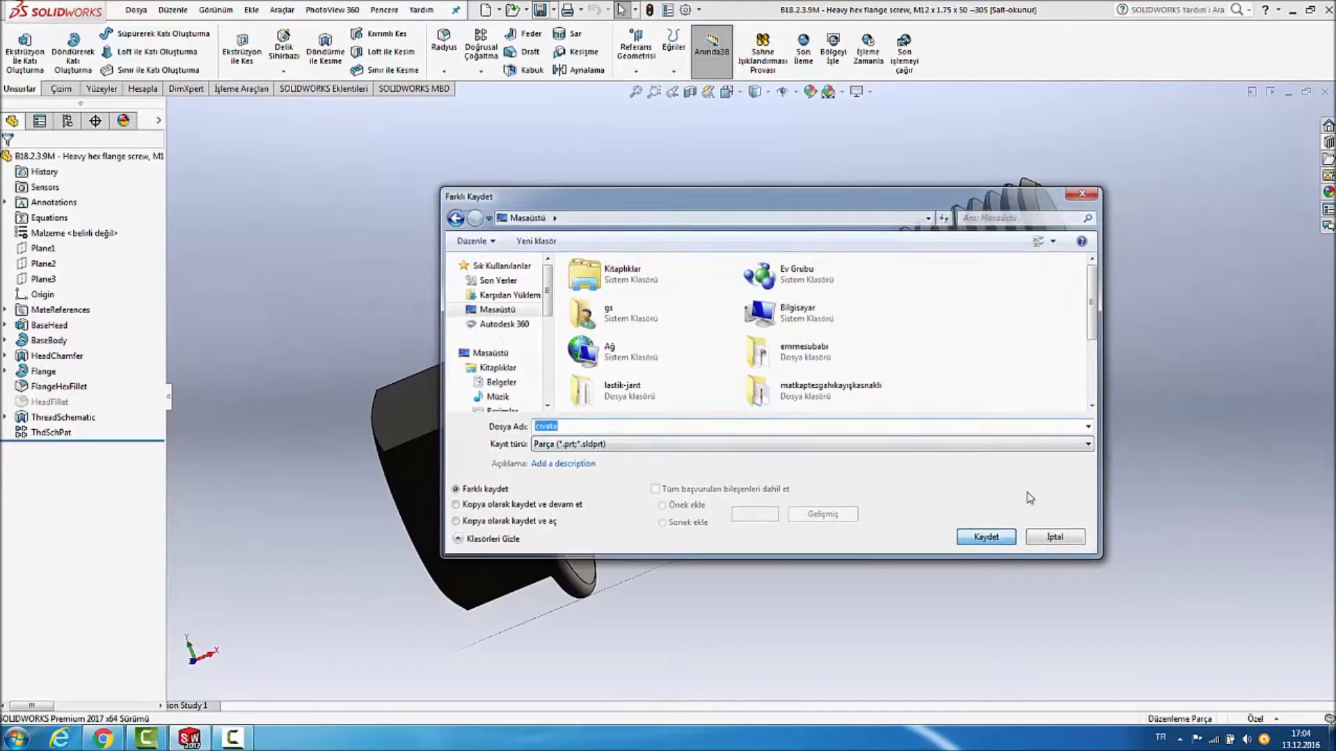
pyautogui.click(1325, 93)
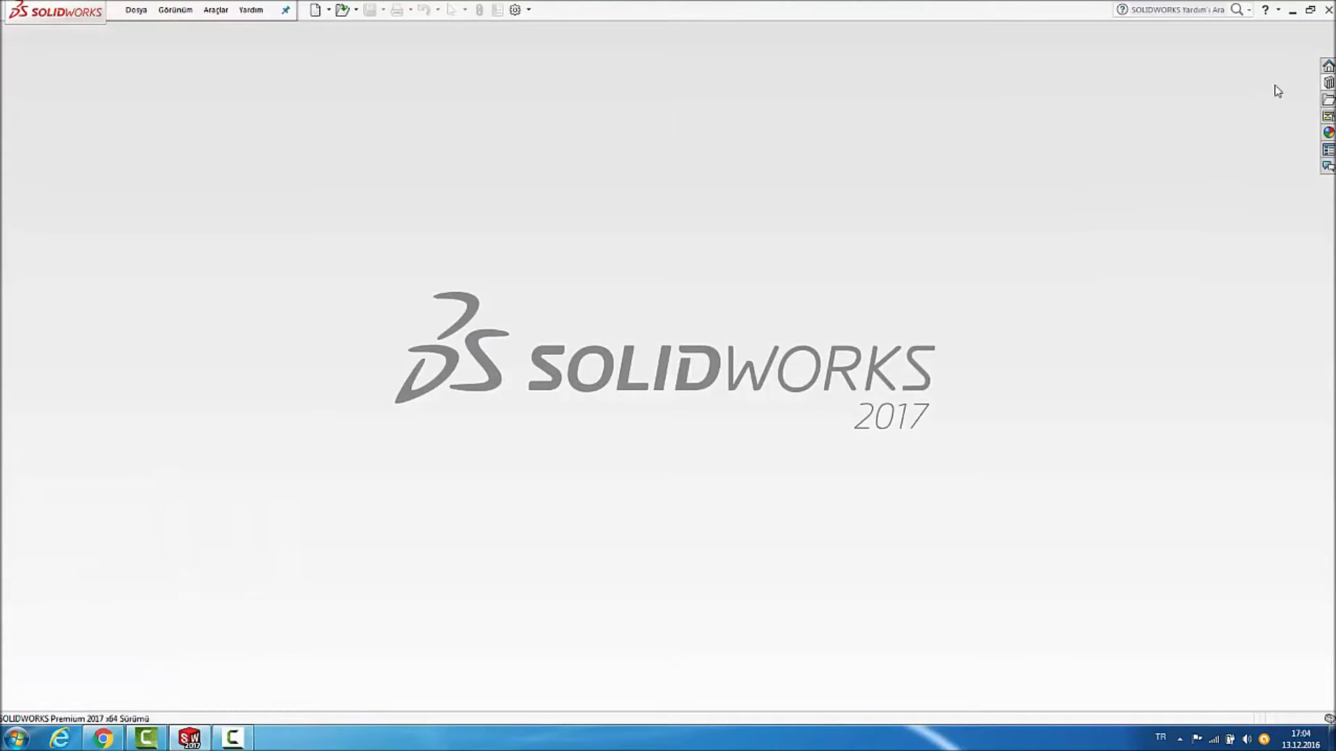
# Go to Toolbox > ANSI Metric > Somunlar > Altıgen Somunlar and create a part from the hex flange nut.
pyautogui.click(1326, 83)
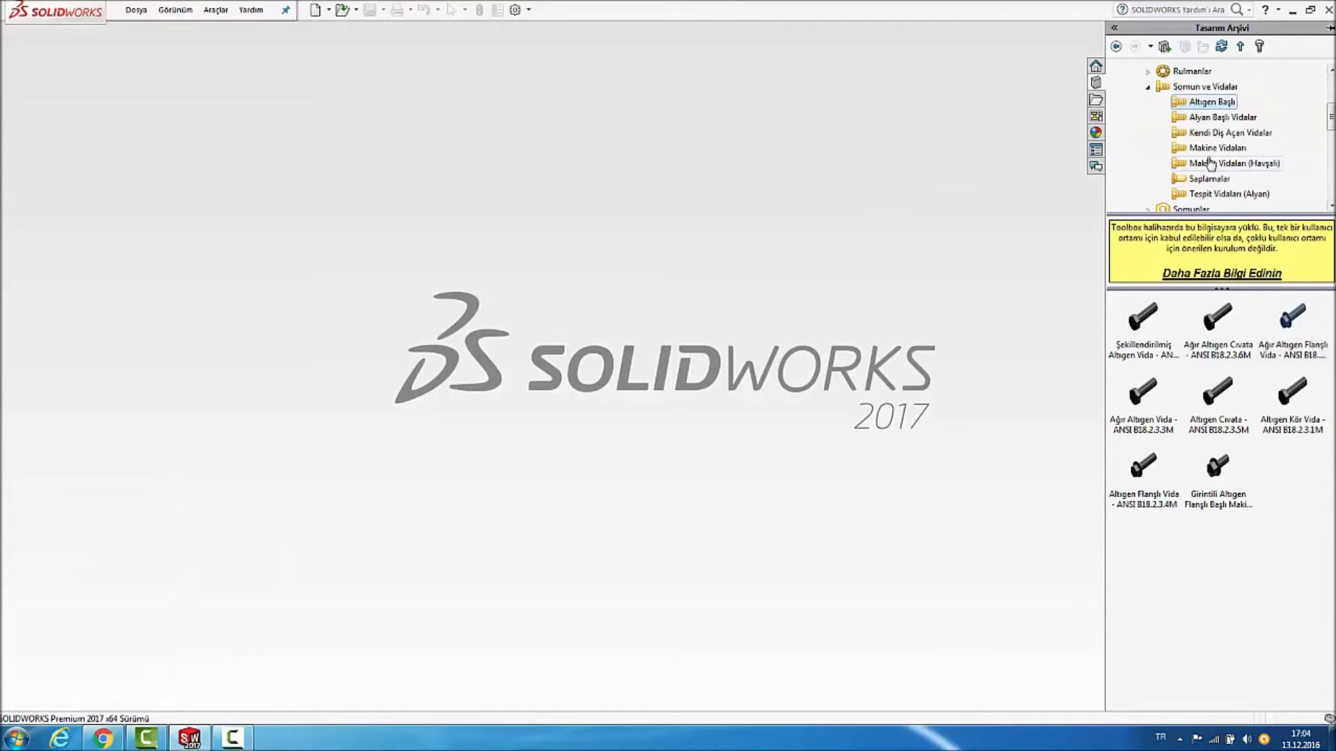
pyautogui.click(1147, 86)
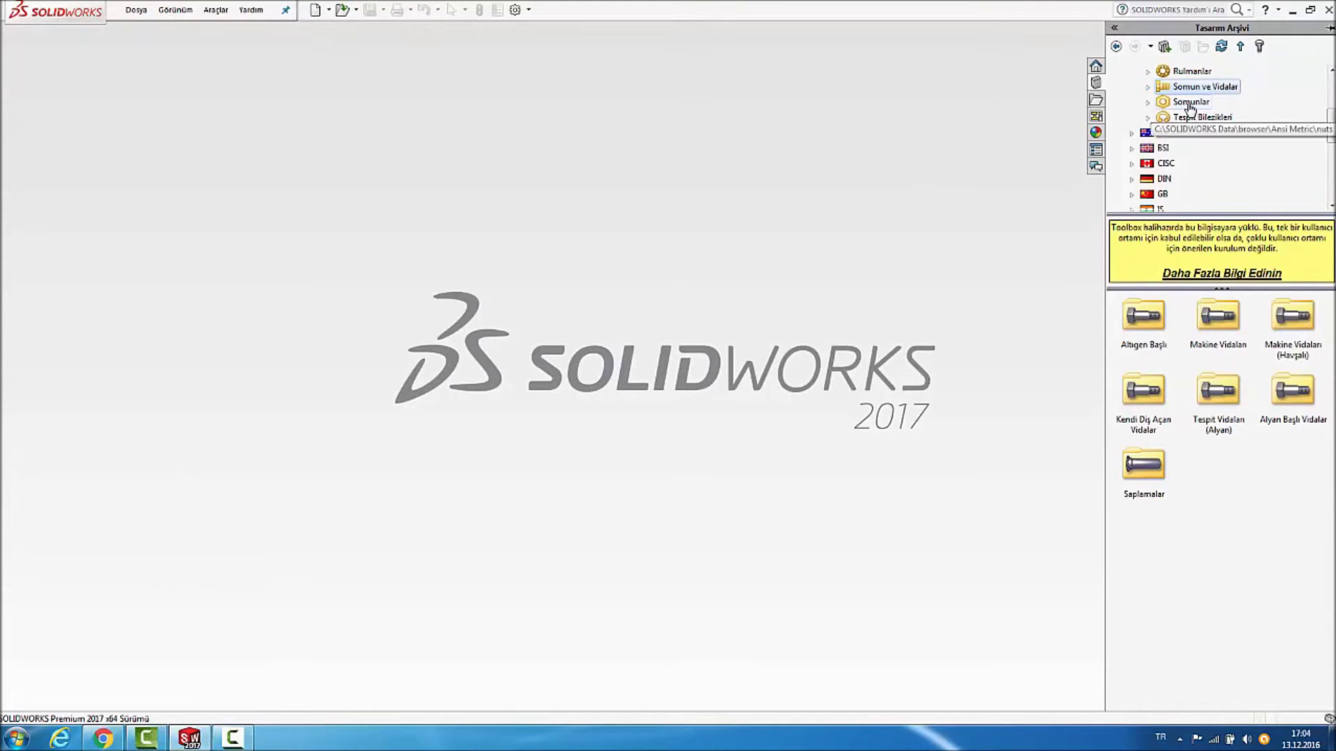
pyautogui.scroll(2, 1189, 115)
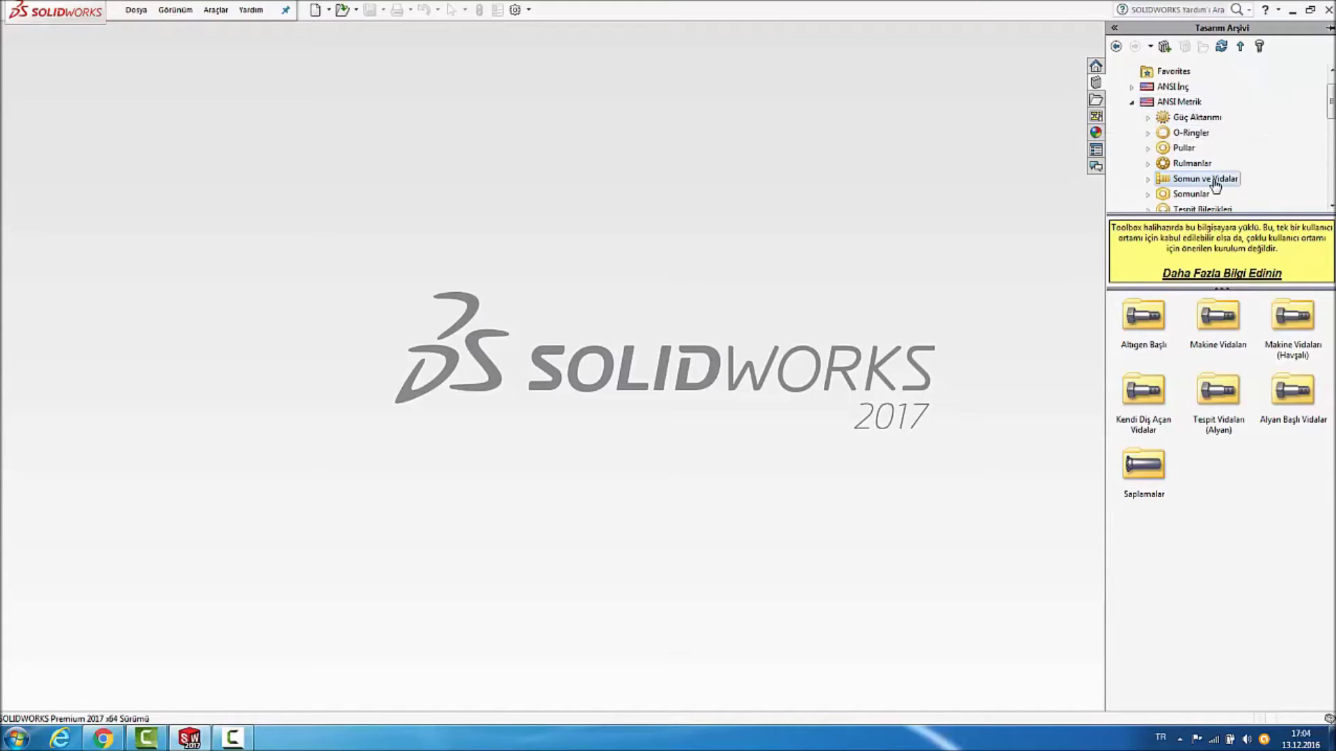
pyautogui.scroll(-1, 1211, 167)
pyautogui.click(1190, 147)
pyautogui.click(1146, 319)
pyautogui.doubleClick(1146, 319)
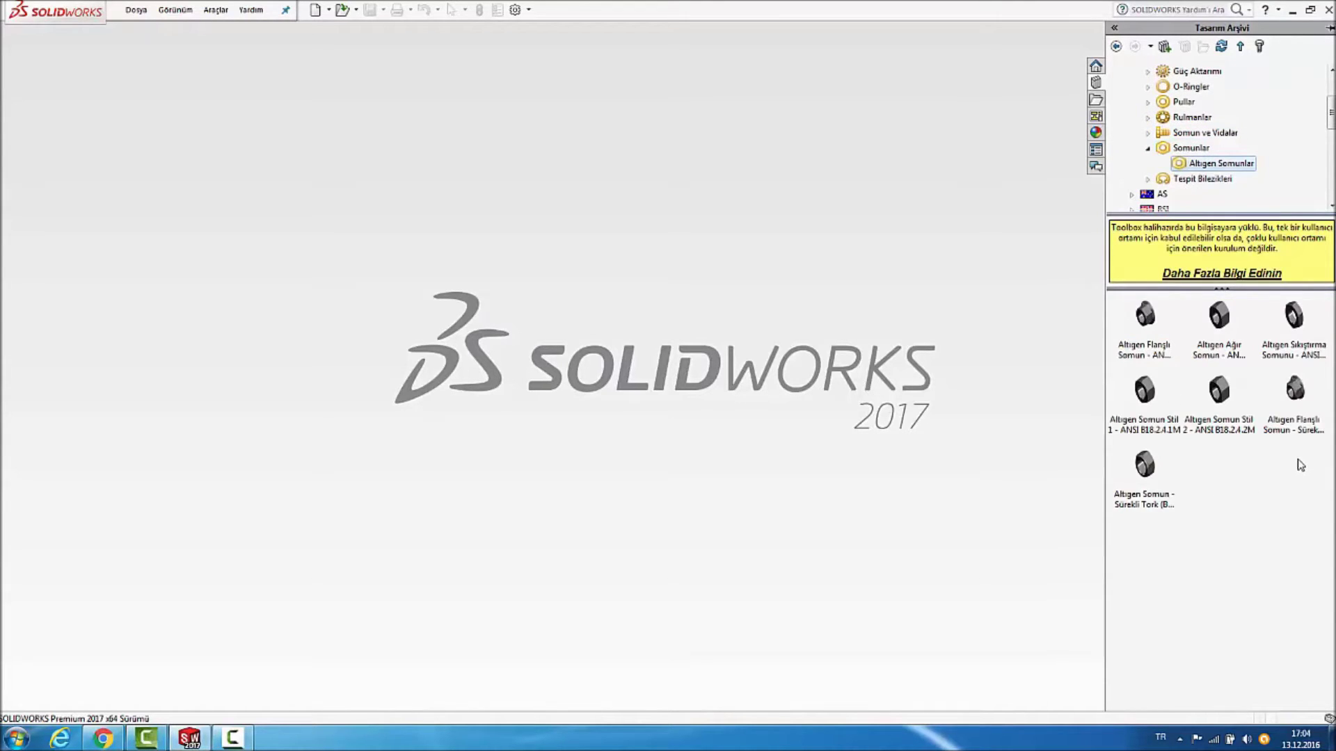
pyautogui.click(1145, 351)
pyautogui.rightClick(1146, 351)
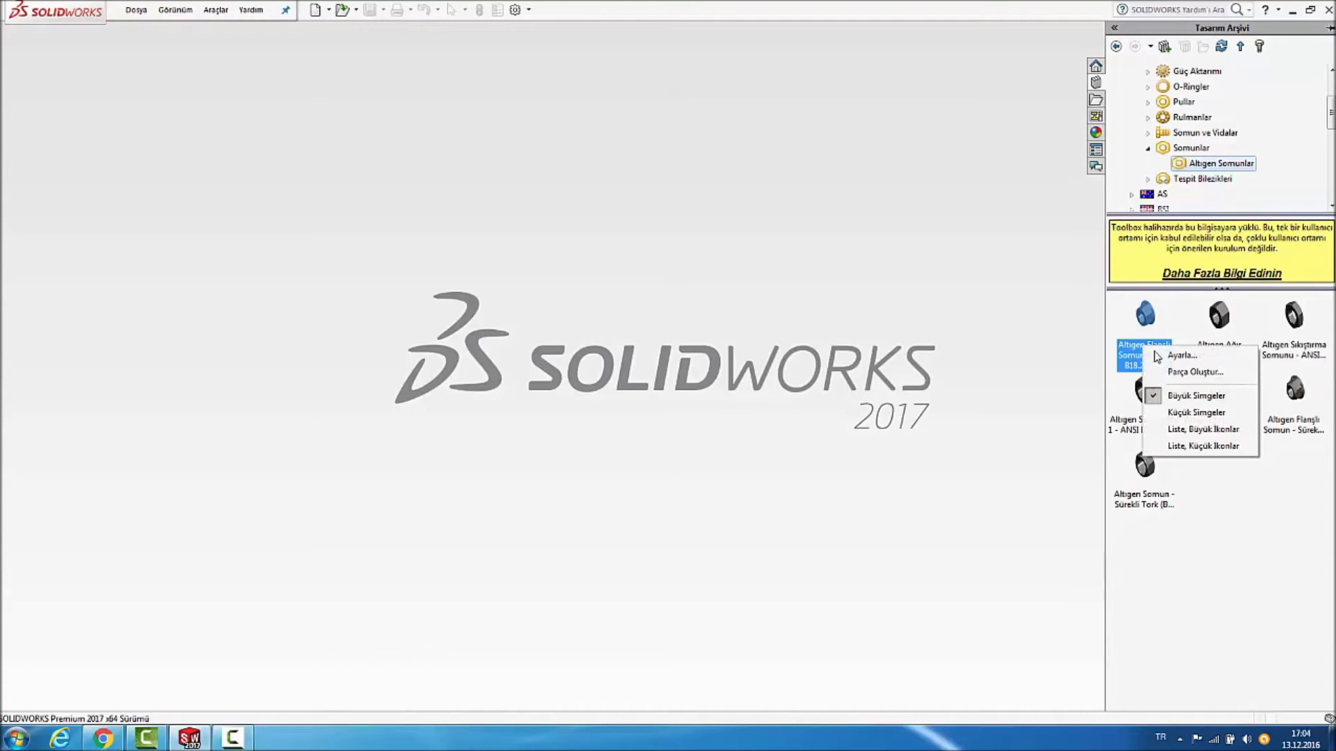
pyautogui.click(1198, 382)
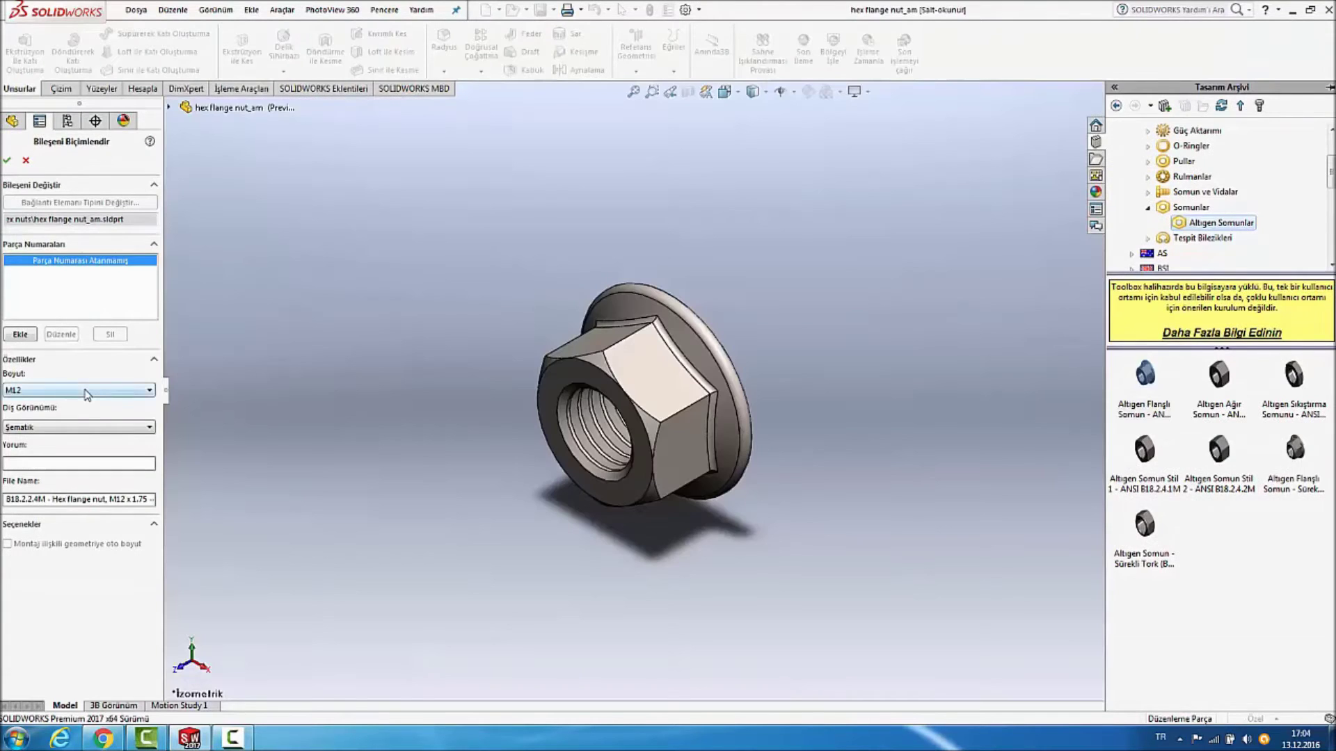
# Set the hex flange nut to size M12 with Şematik thread display and generate the part.
pyautogui.click(87, 390)
pyautogui.click(70, 449)
pyautogui.click(99, 391)
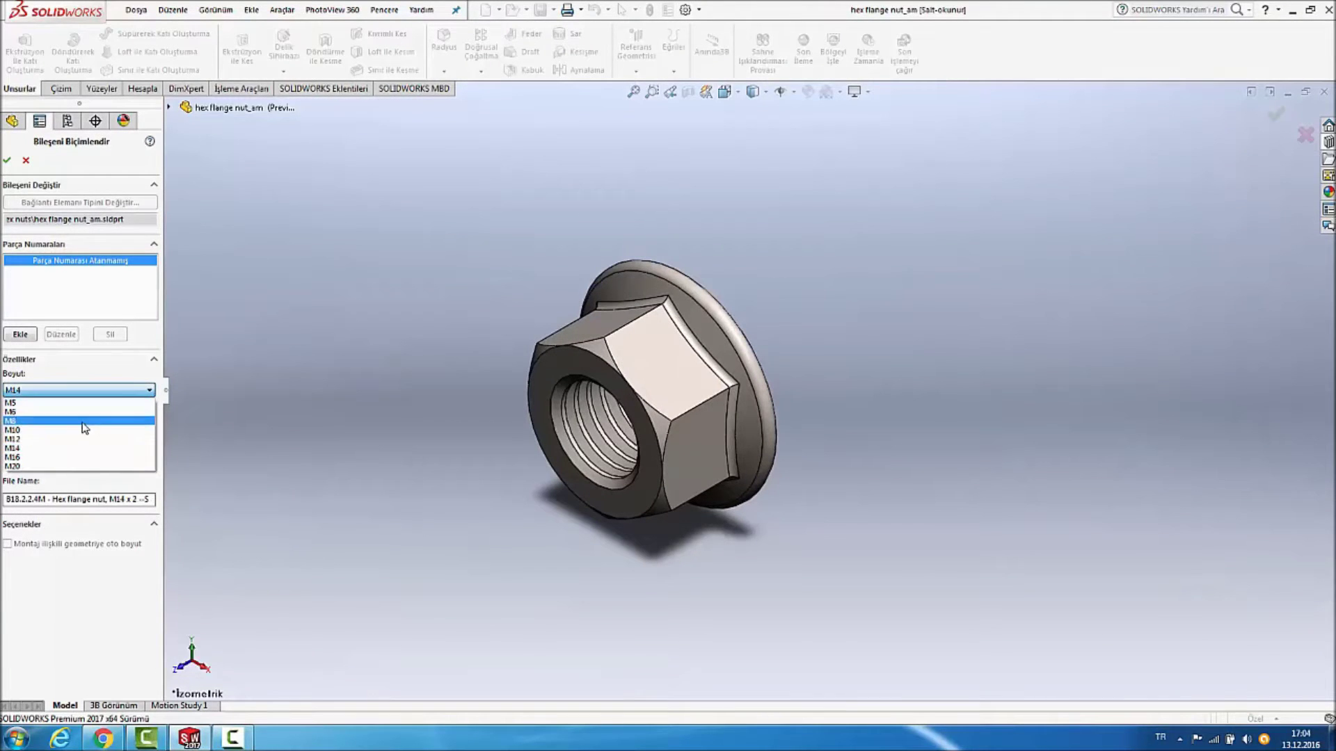
pyautogui.click(139, 431)
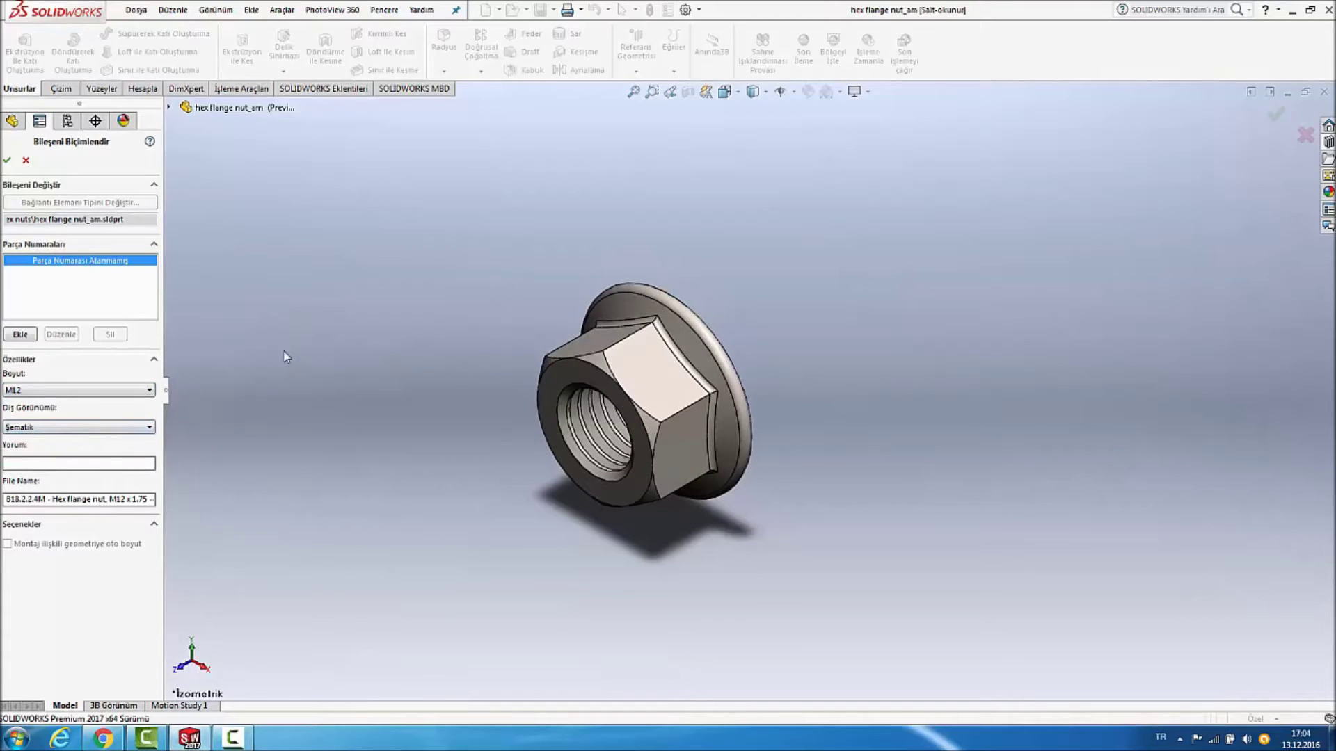
pyautogui.click(95, 429)
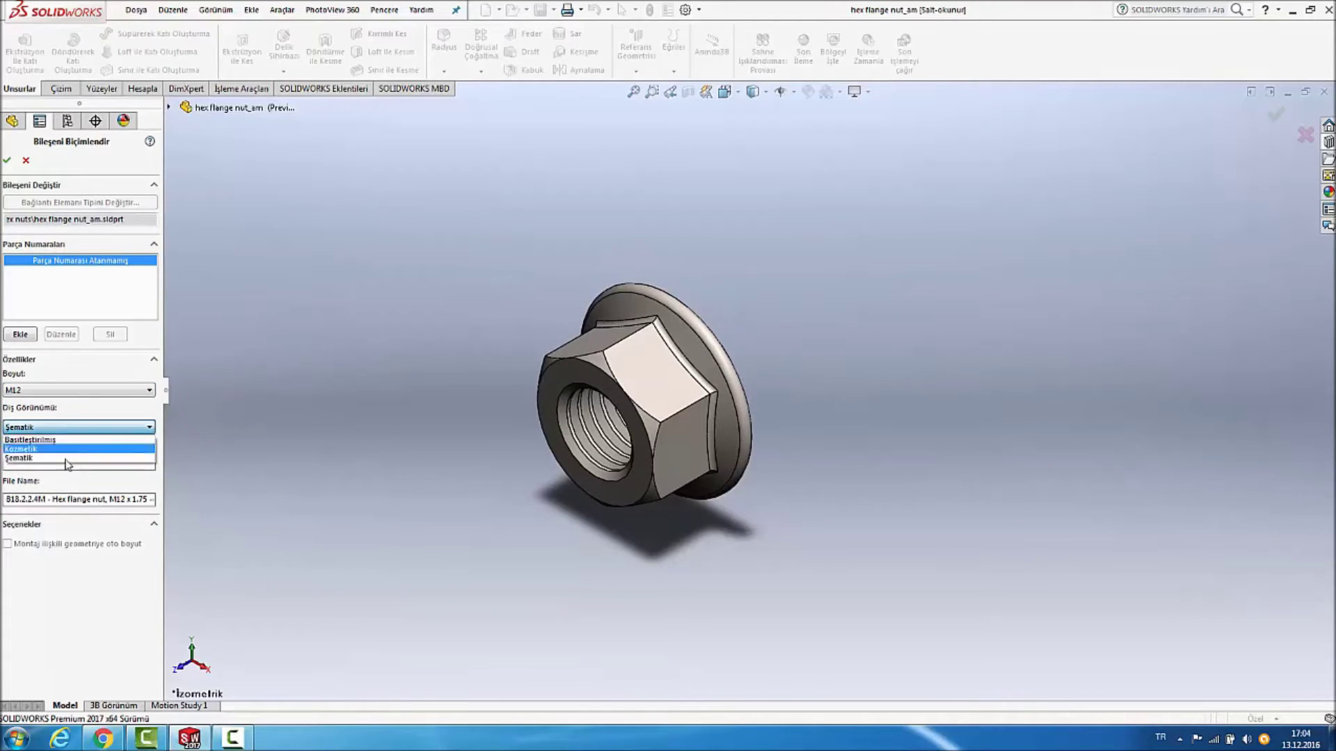
pyautogui.click(66, 461)
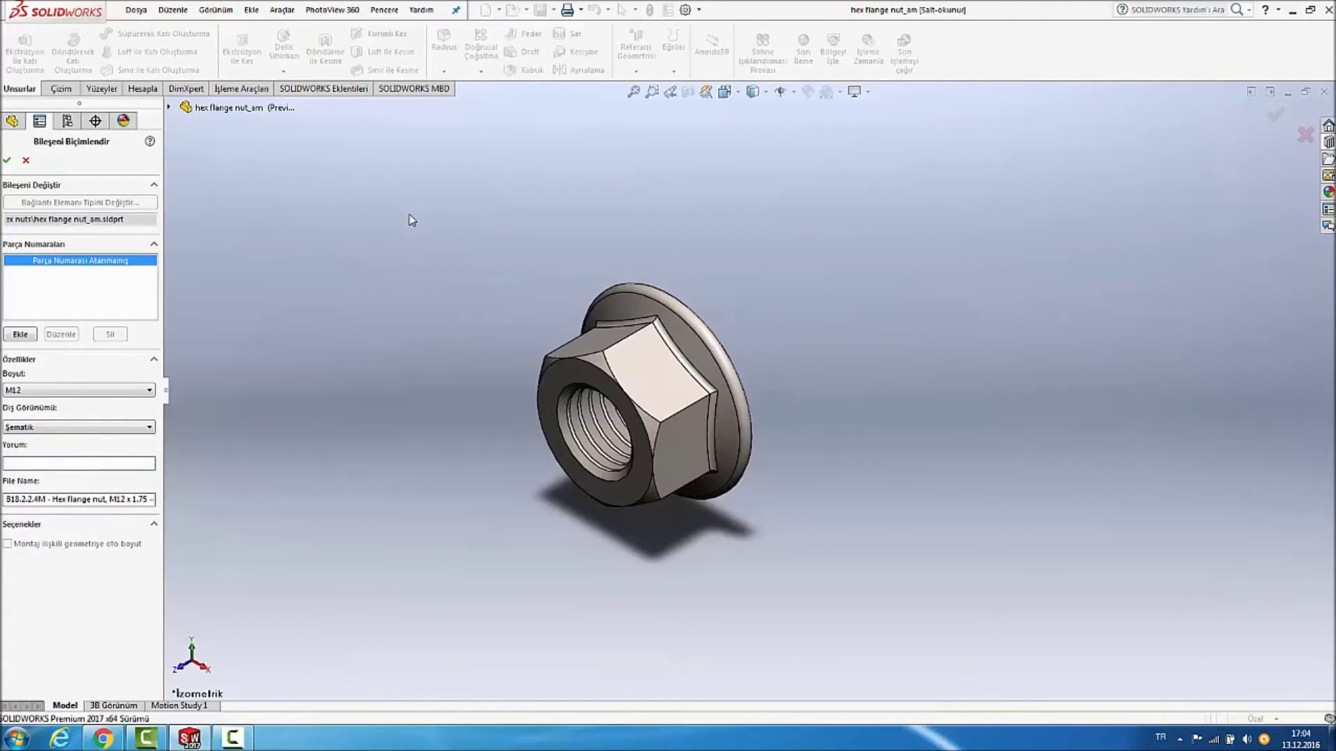
pyautogui.moveTo(474, 231)
pyautogui.mouseDown(button='middle')
pyautogui.moveTo(346, 254)
pyautogui.moveTo(432, 188)
pyautogui.moveTo(377, 238)
pyautogui.mouseUp(button='middle')
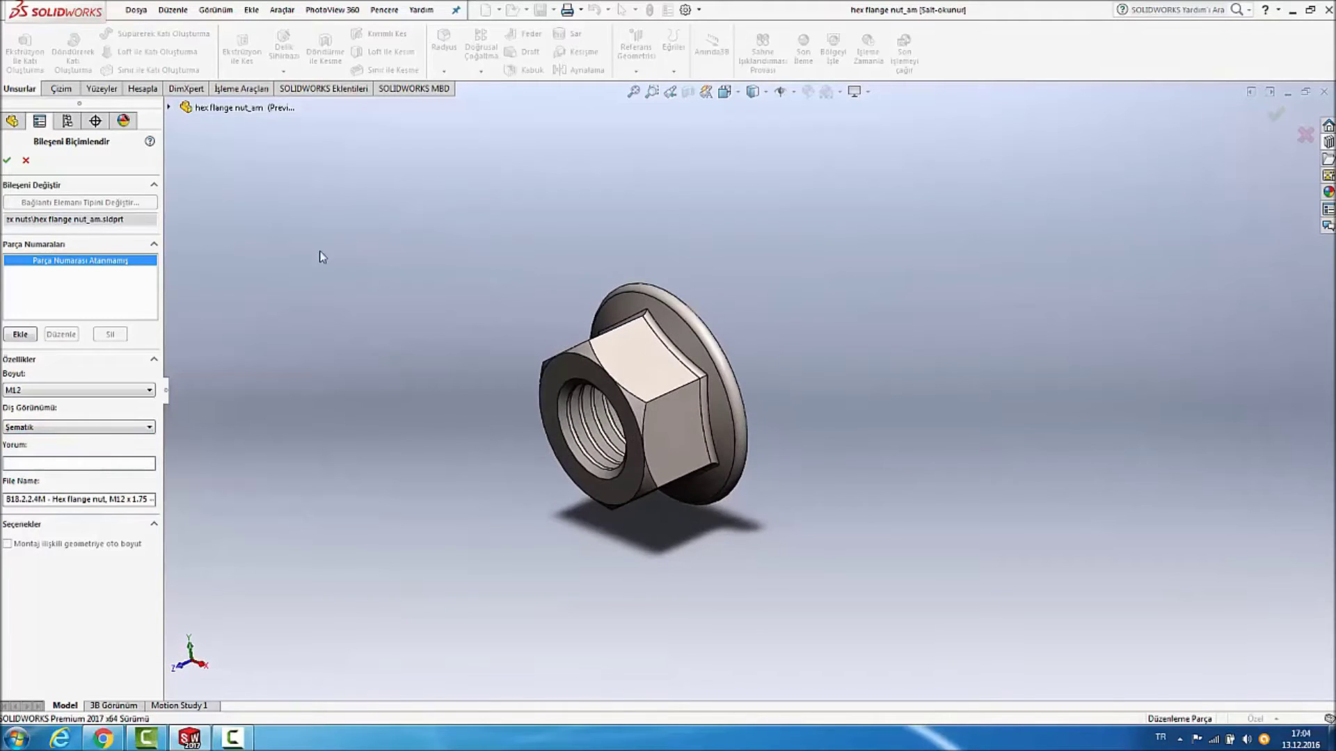
pyautogui.click(7, 160)
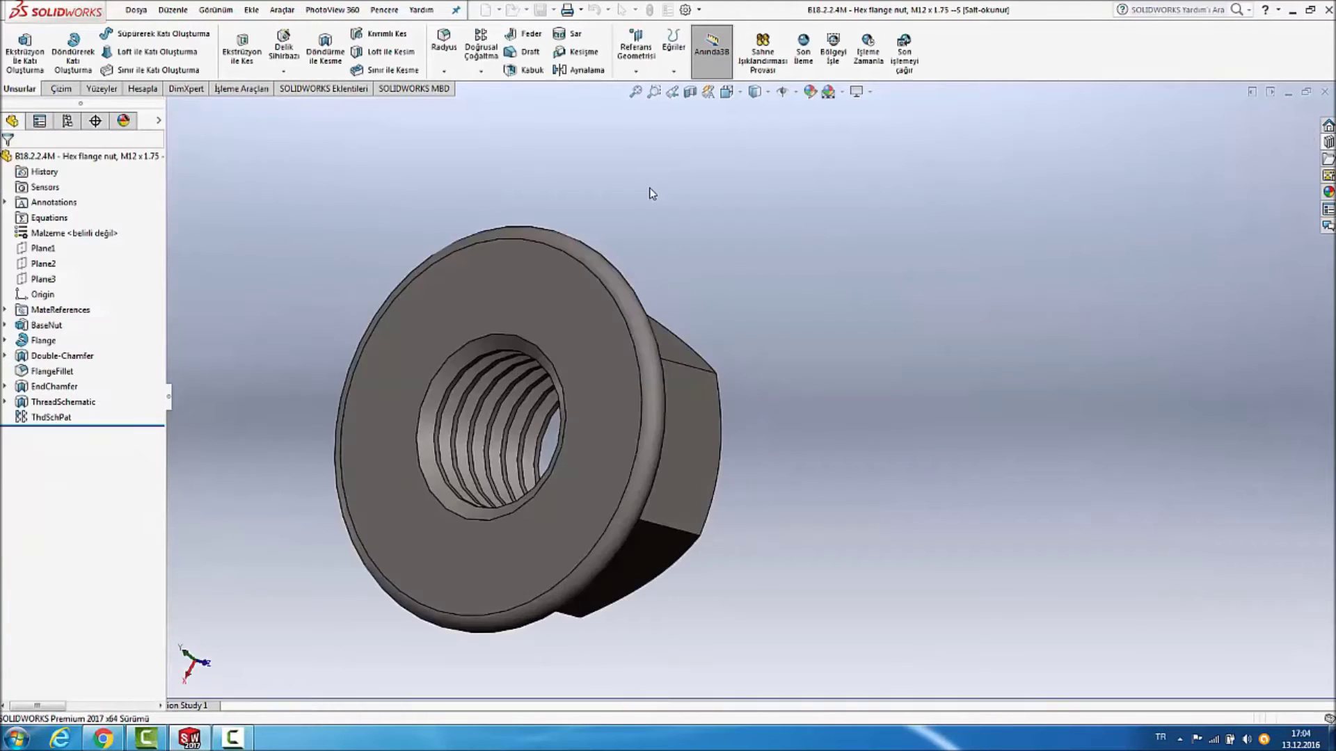
# Save the nut to the Desktop as 'somun' and close its window.
pyautogui.click(541, 10)
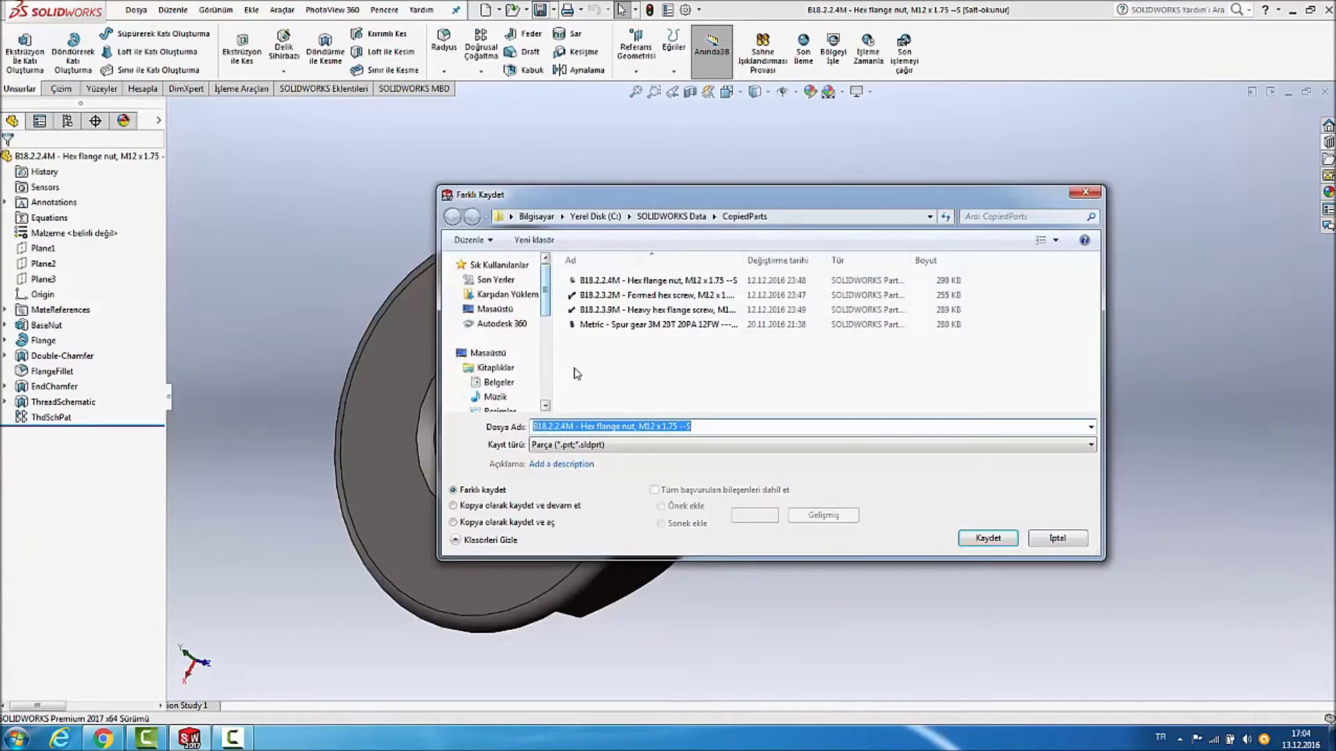
pyautogui.click(490, 309)
pyautogui.tripleClick(705, 427)
pyautogui.write('somun')
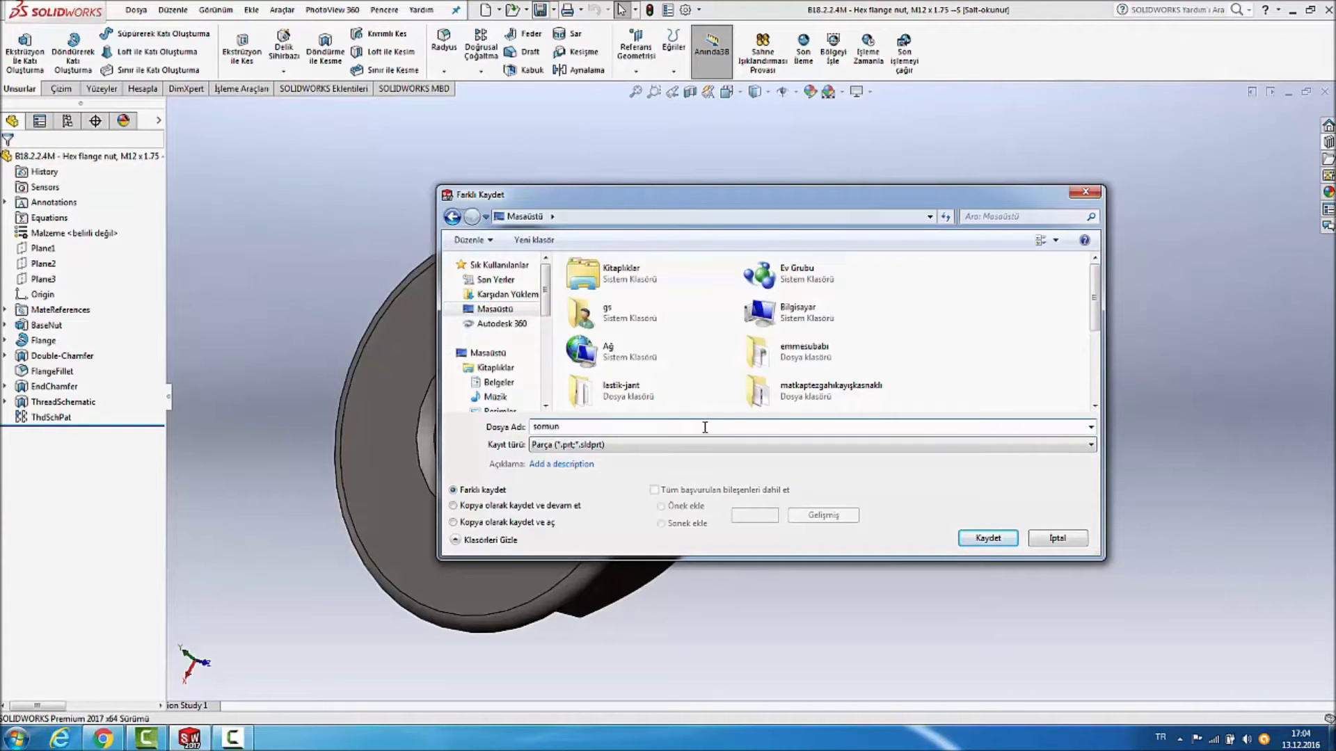
pyautogui.click(986, 538)
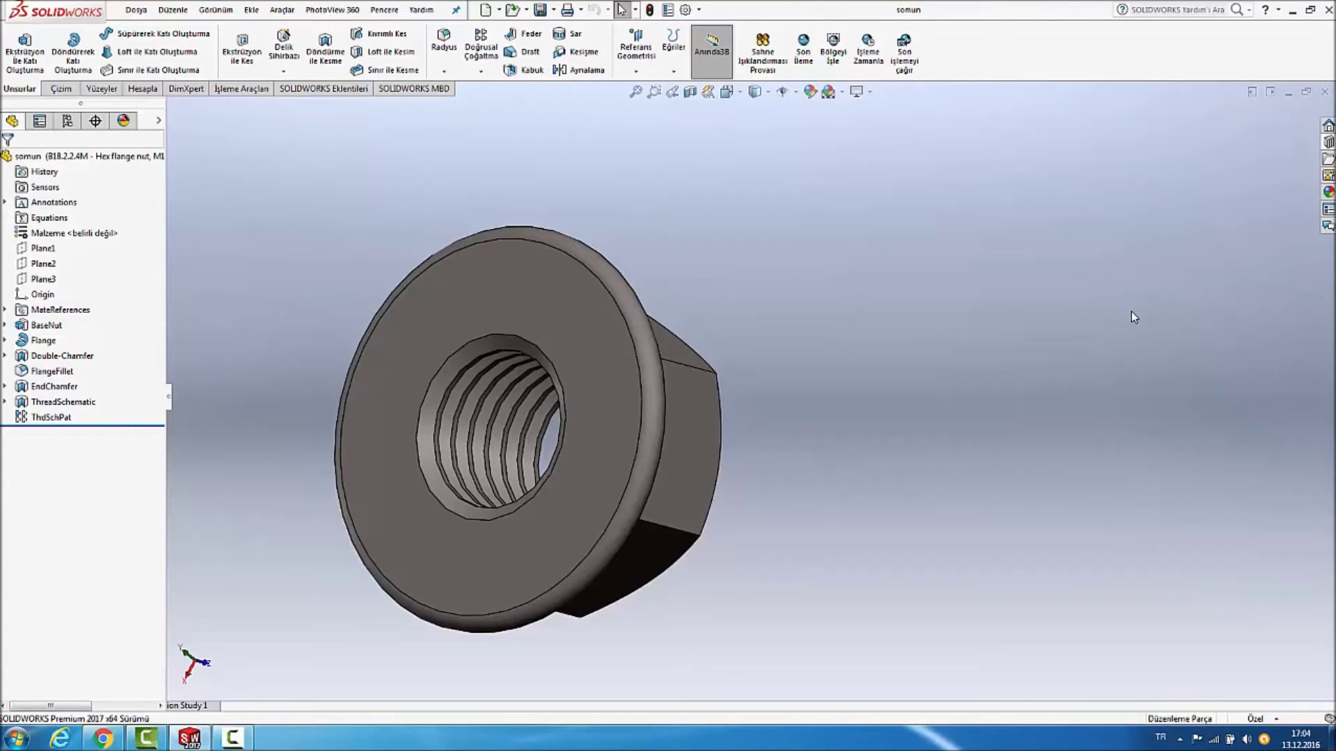
pyautogui.click(1324, 91)
# Create a new assembly with the cıvata bolt placed as the fixed first component.
pyautogui.click(315, 9)
pyautogui.click(572, 311)
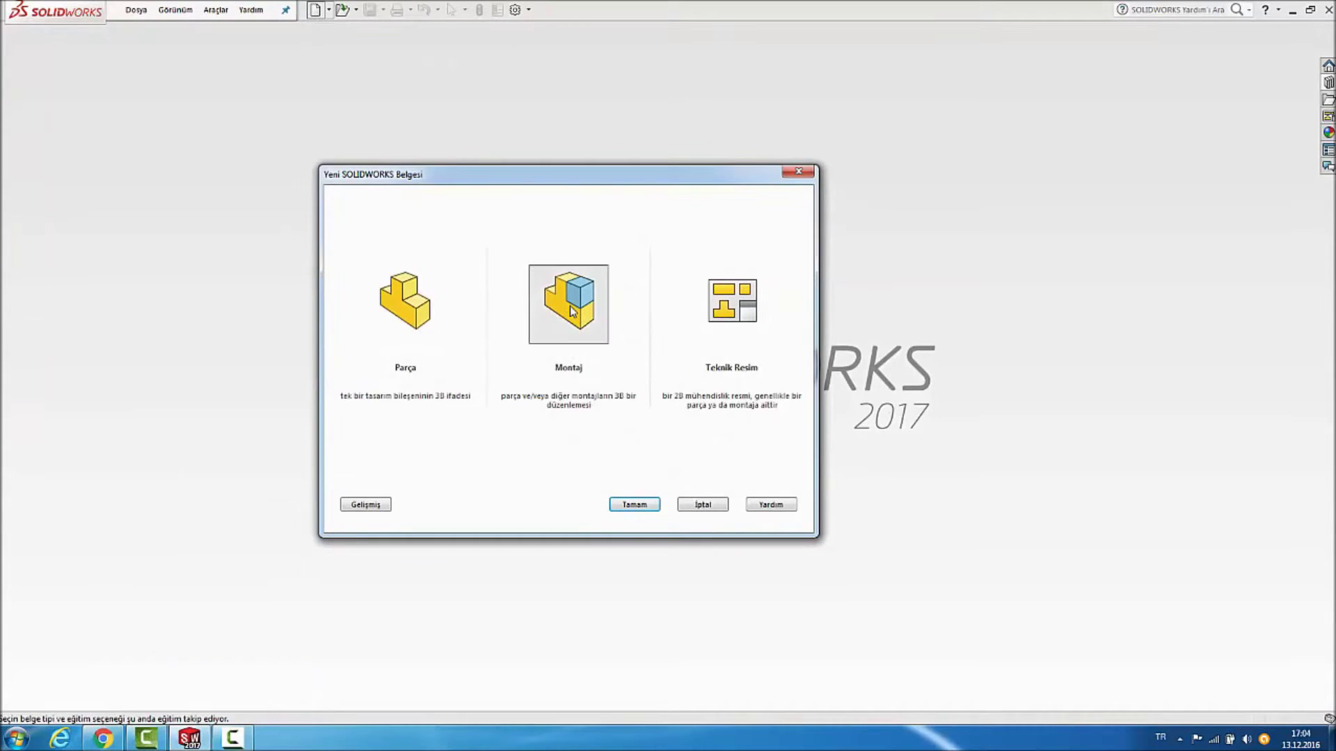
pyautogui.doubleClick(572, 311)
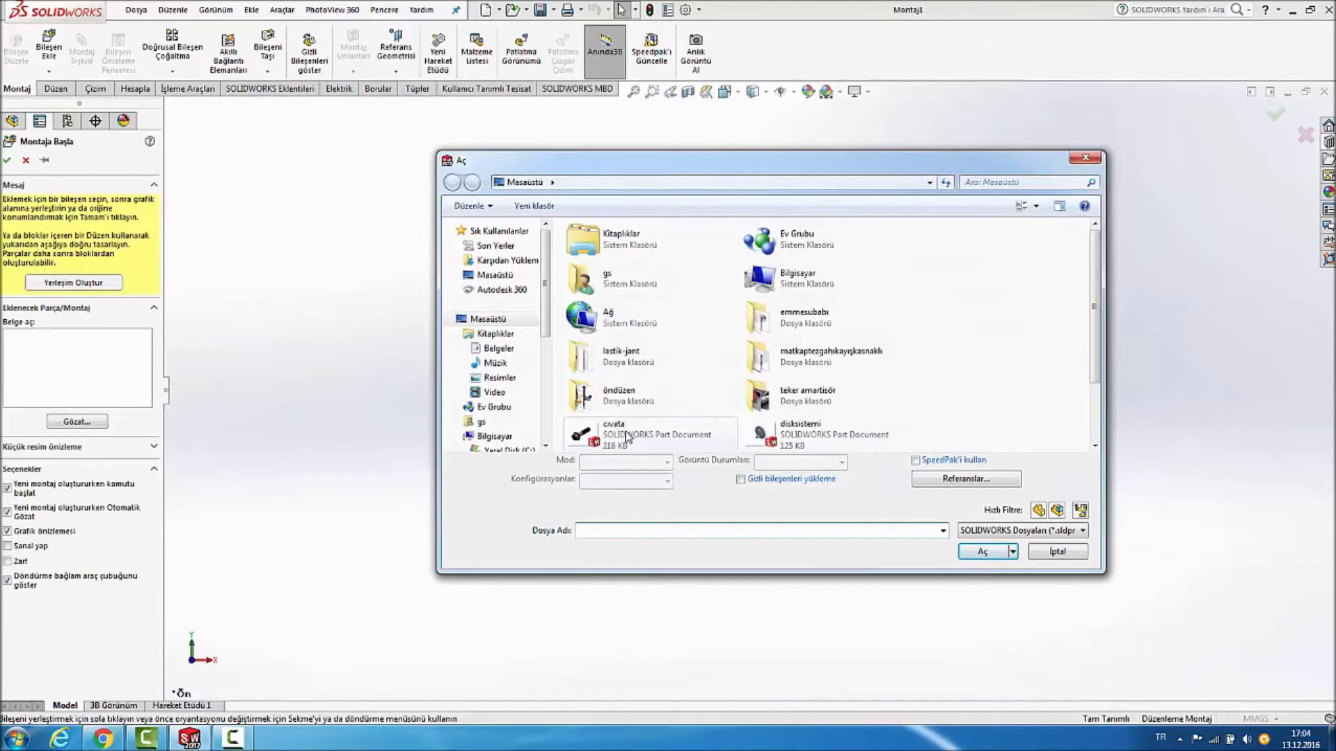
pyautogui.click(621, 434)
pyautogui.click(982, 551)
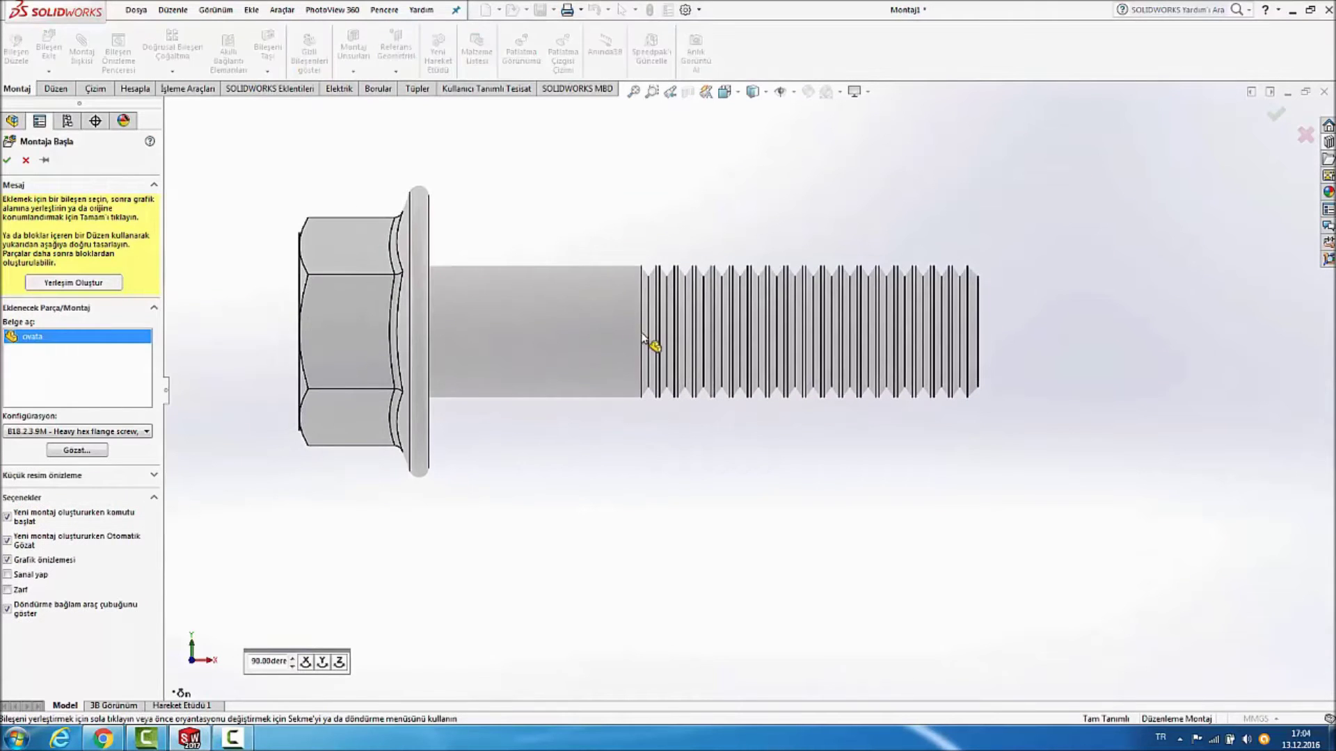
pyautogui.click(647, 356)
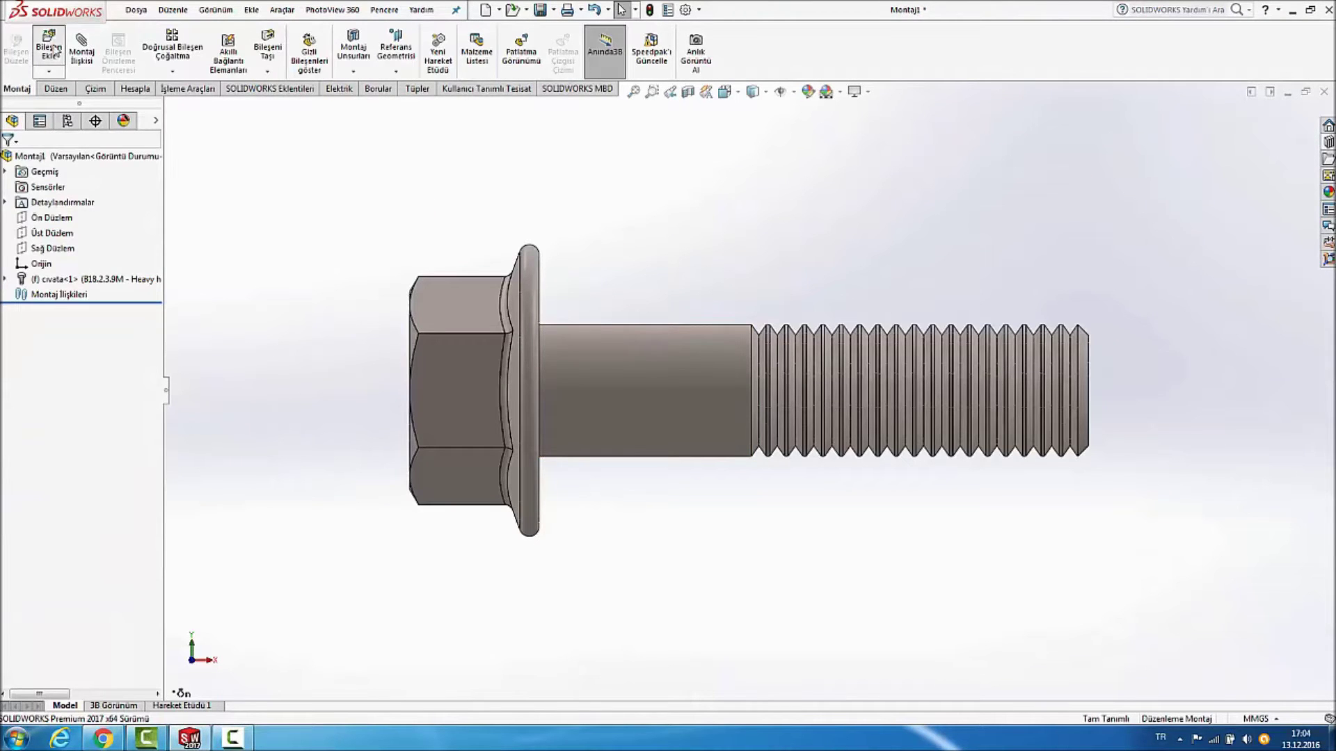
# Insert the somun nut into the assembly to the right of the bolt.
pyautogui.click(48, 47)
pyautogui.scroll(-2, 758, 433)
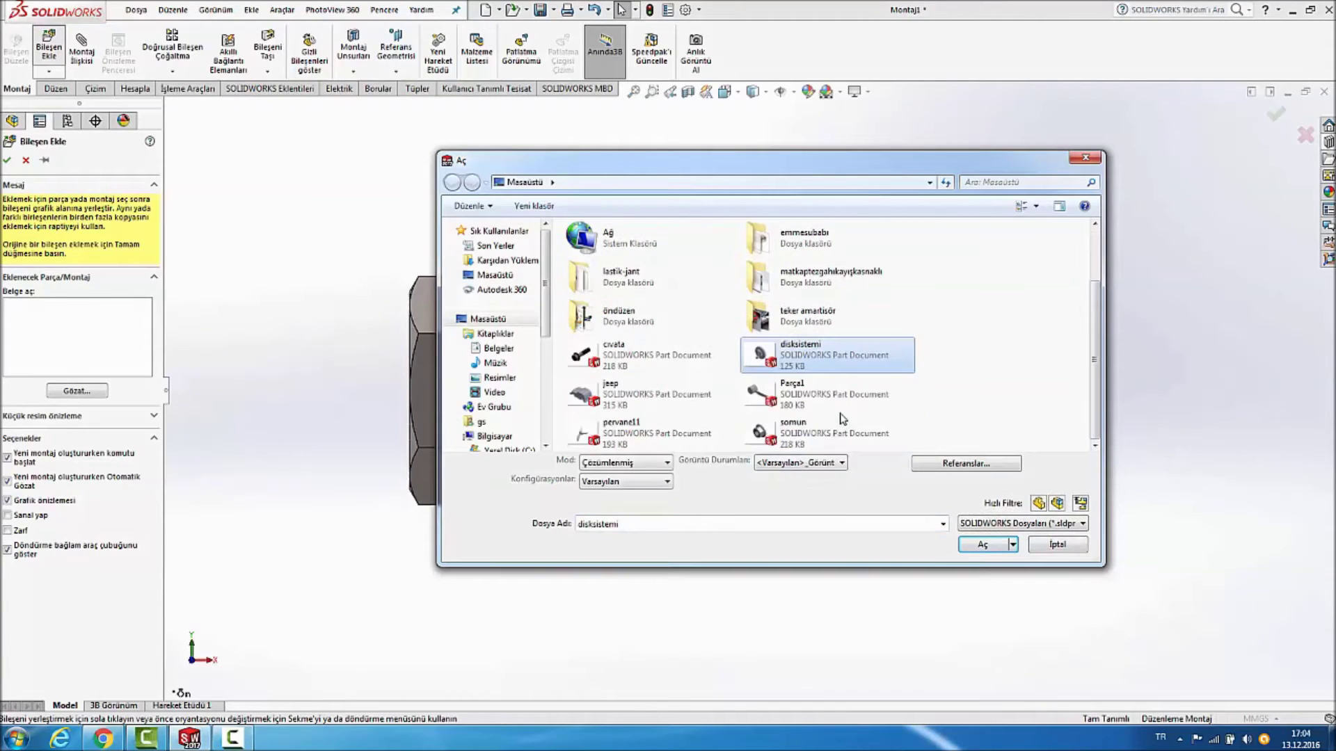
pyautogui.click(800, 428)
pyautogui.click(972, 549)
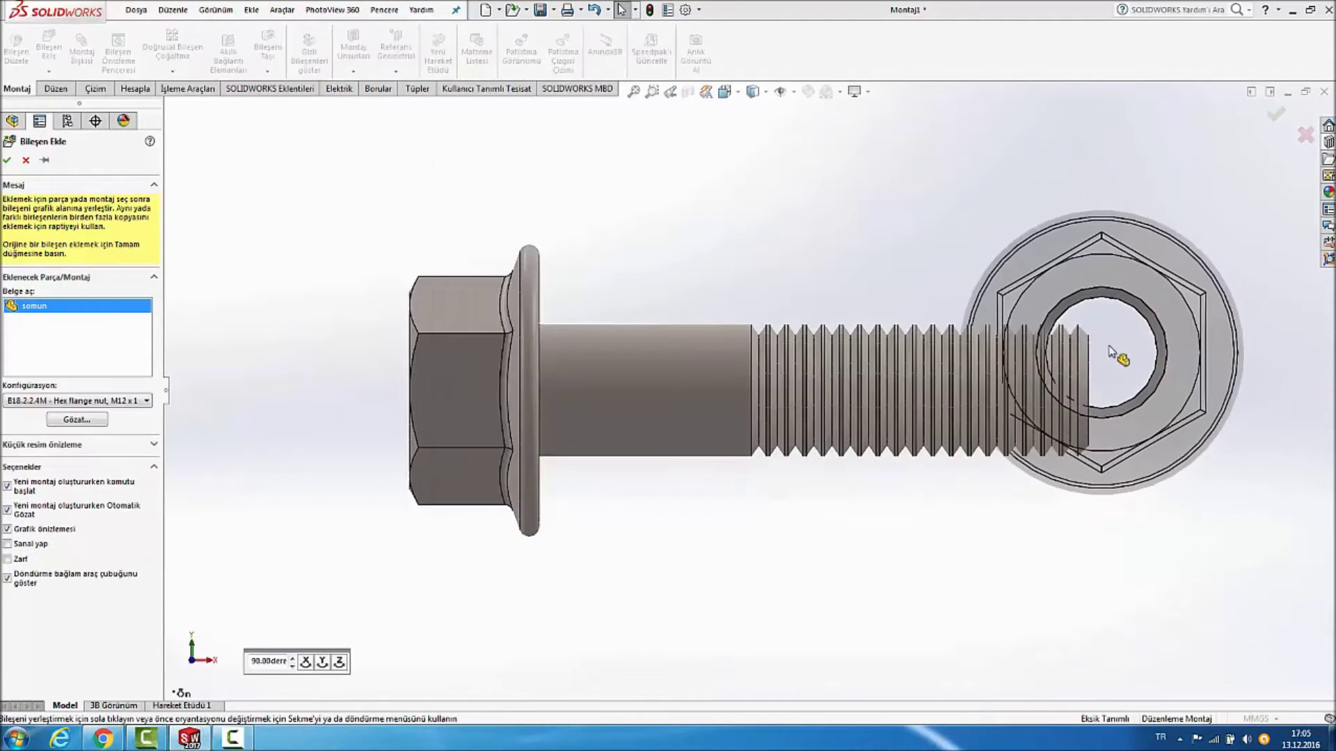
pyautogui.moveTo(1087, 280); pyautogui.dragTo(1103, 293, button='middle')
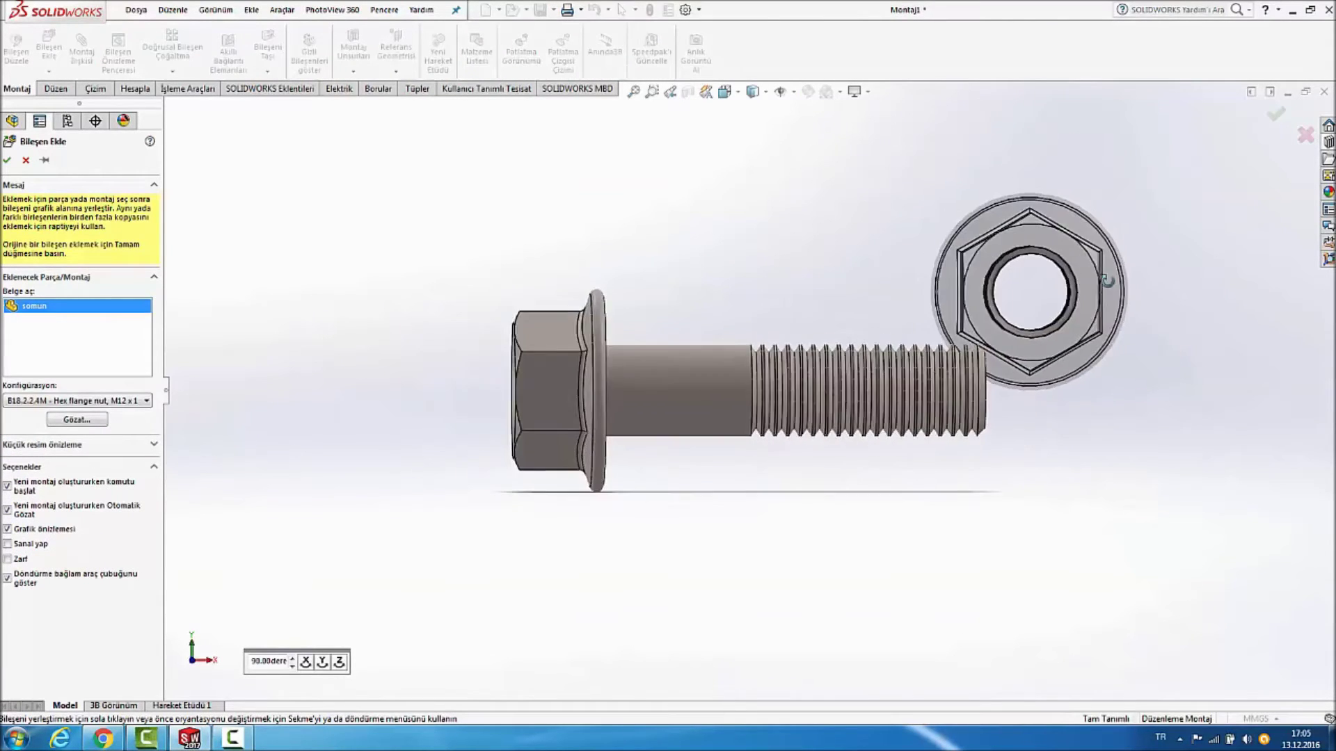
pyautogui.click(1103, 292)
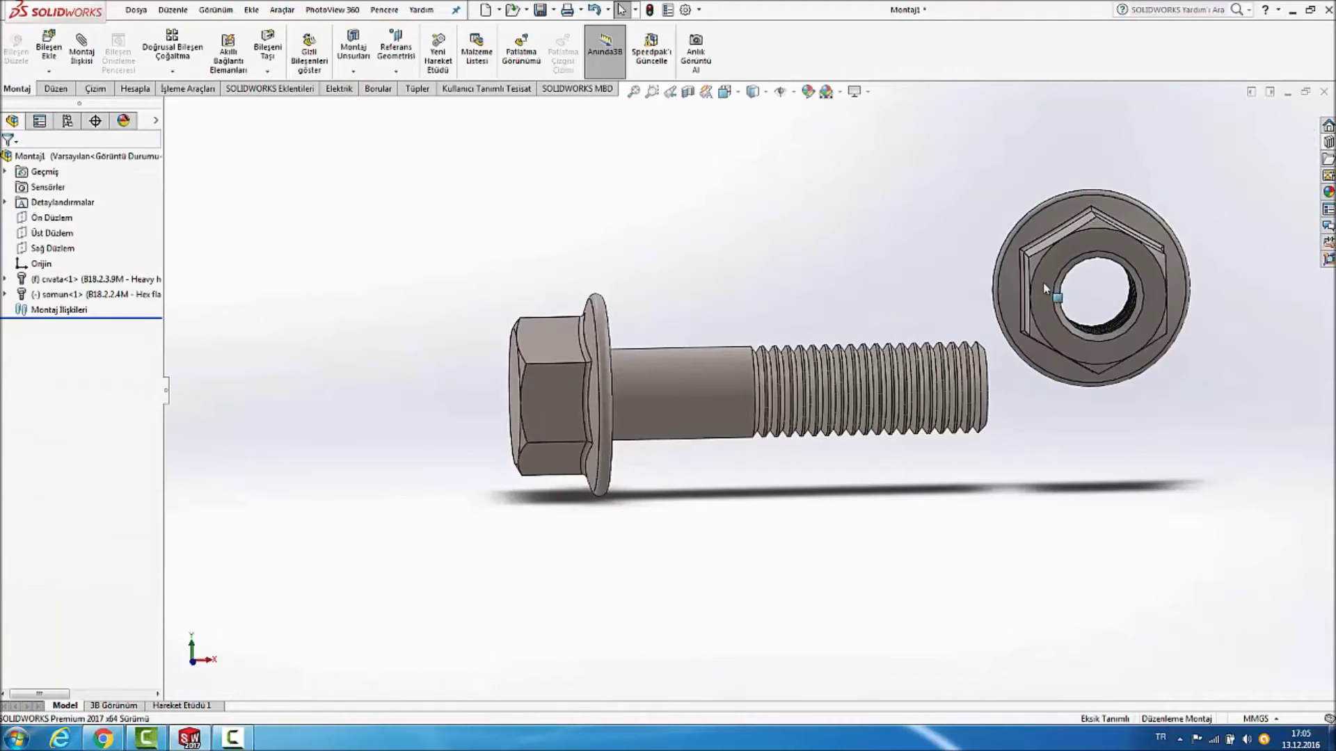
pyautogui.scroll(2, 841, 263)
pyautogui.scroll(2, 834, 277)
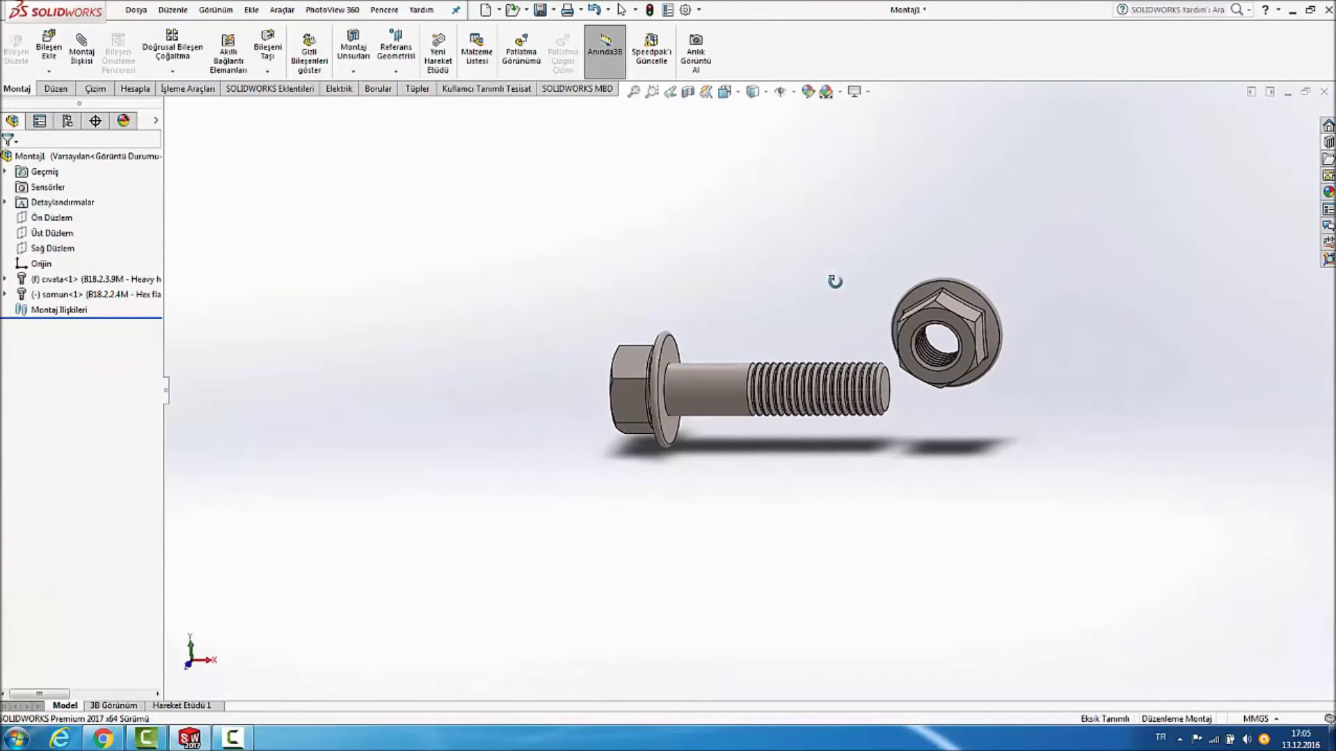
pyautogui.click(77, 56)
# Mate the nut's flange edge concentric with the bolt's flange edge.
pyautogui.scroll(-3, 909, 255)
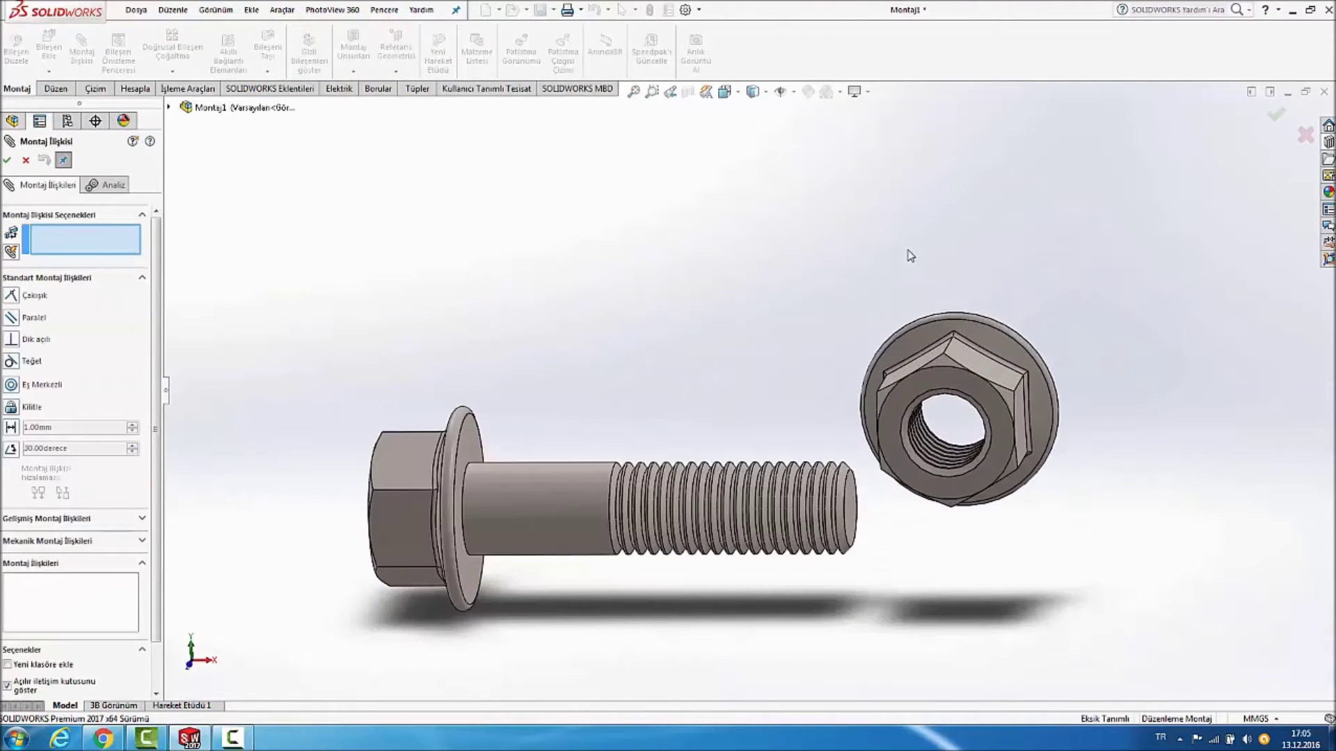
pyautogui.click(989, 324)
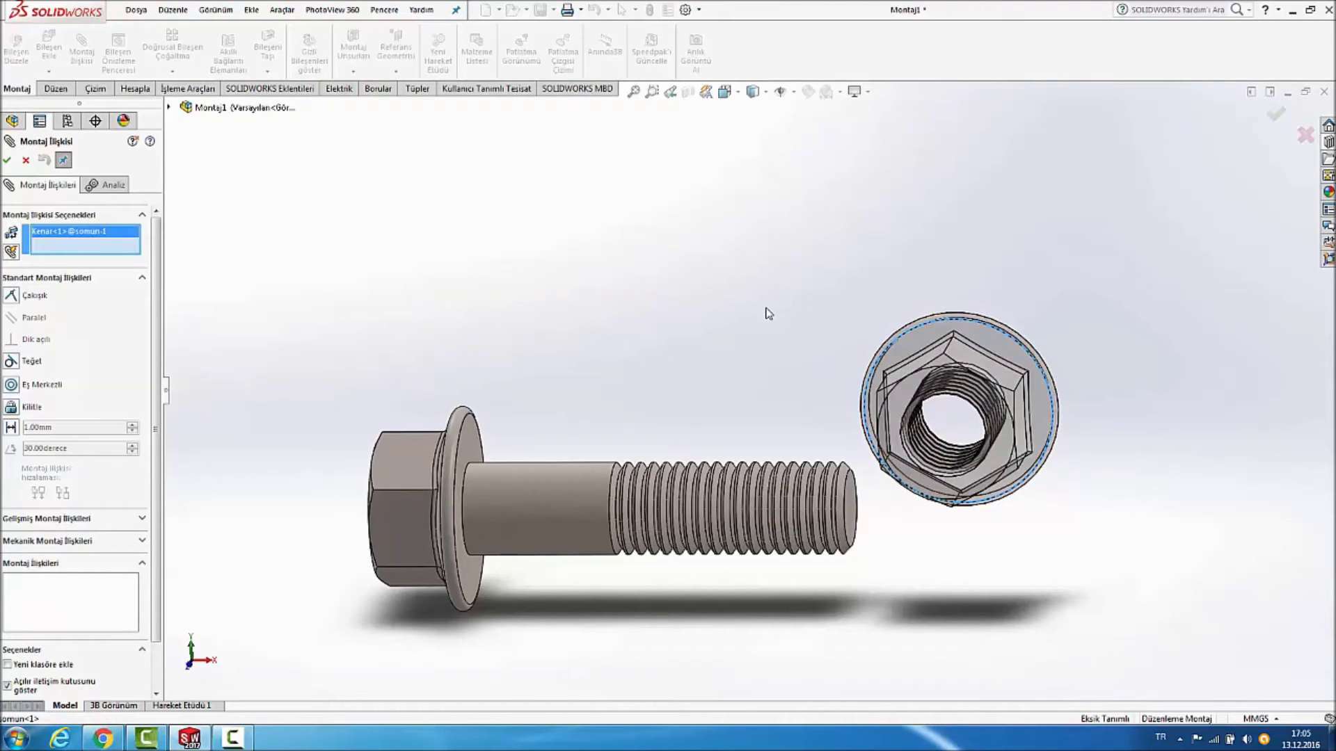
pyautogui.click(473, 418)
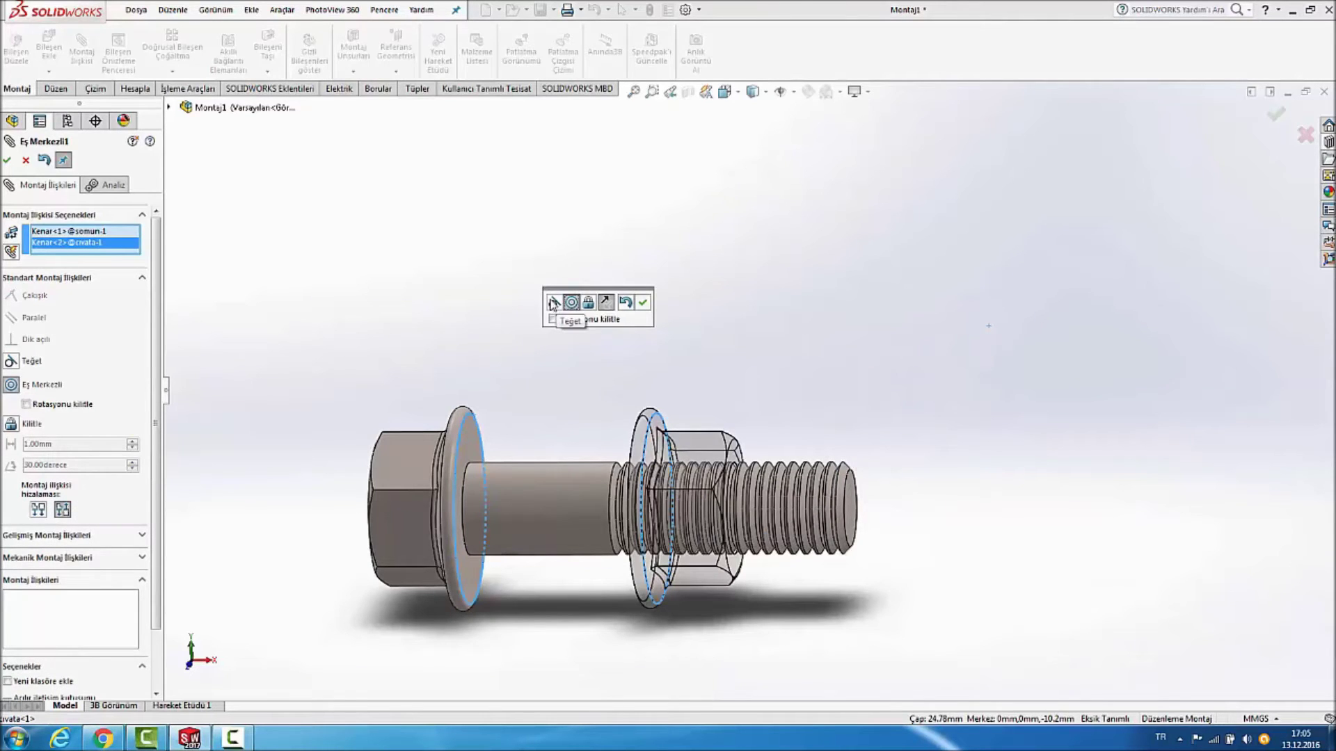
pyautogui.click(642, 302)
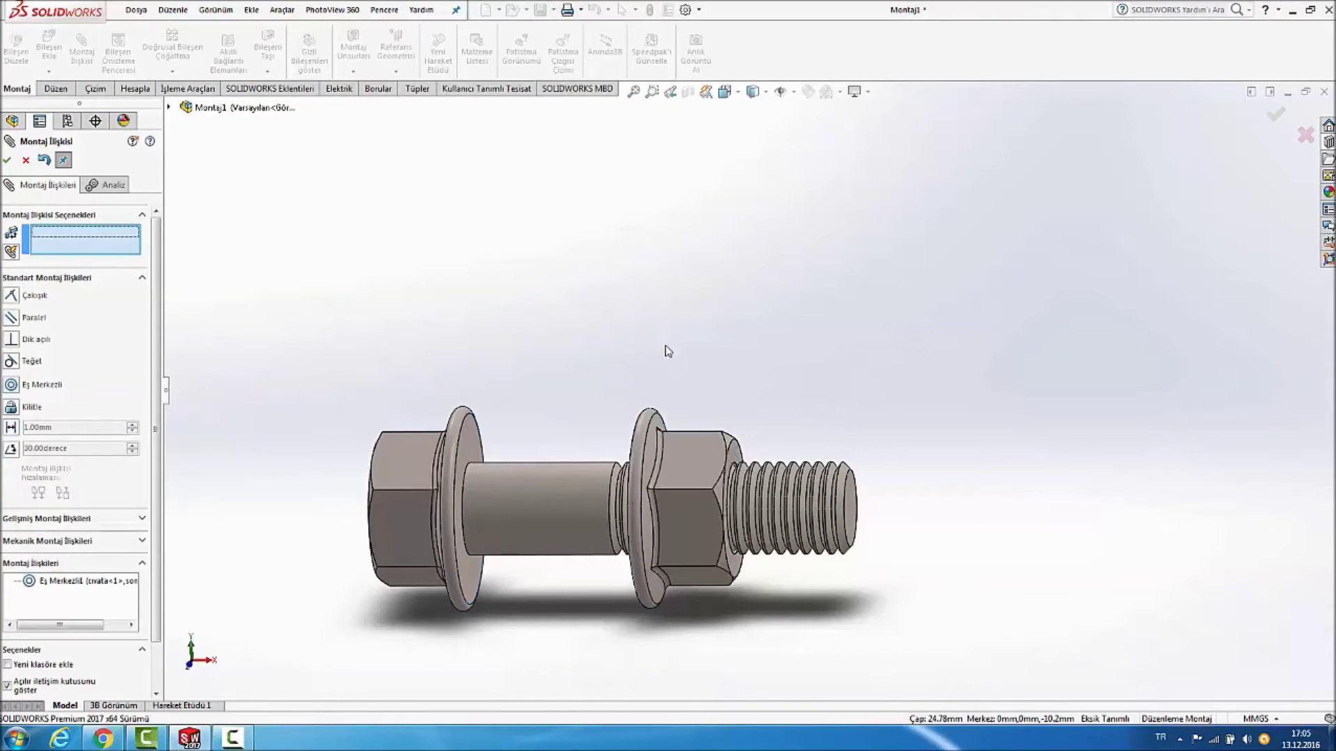
# Slide the nut along the bolt axis past the thread end and close the Mate settings.
pyautogui.moveTo(780, 445); pyautogui.dragTo(970, 456)
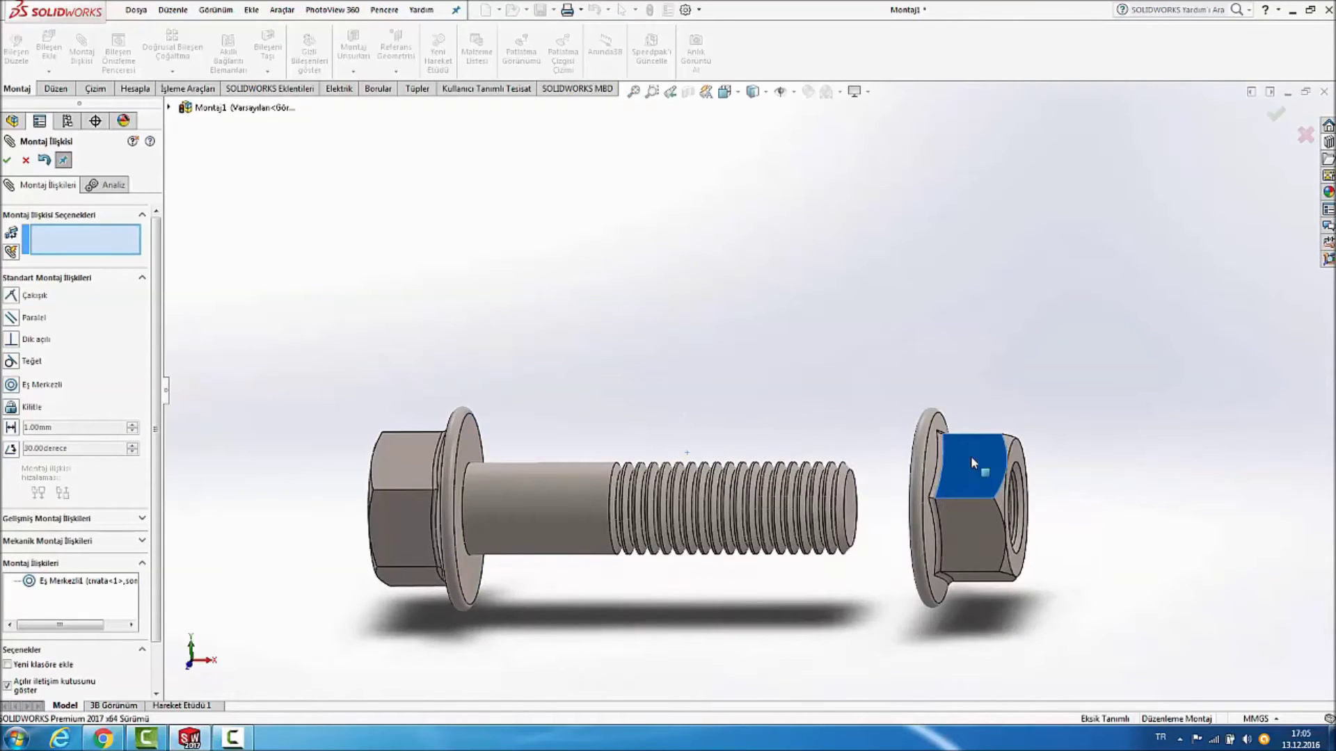
pyautogui.moveTo(772, 368)
pyautogui.mouseDown(button='middle')
pyautogui.moveTo(850, 348)
pyautogui.moveTo(856, 360)
pyautogui.mouseUp(button='middle')
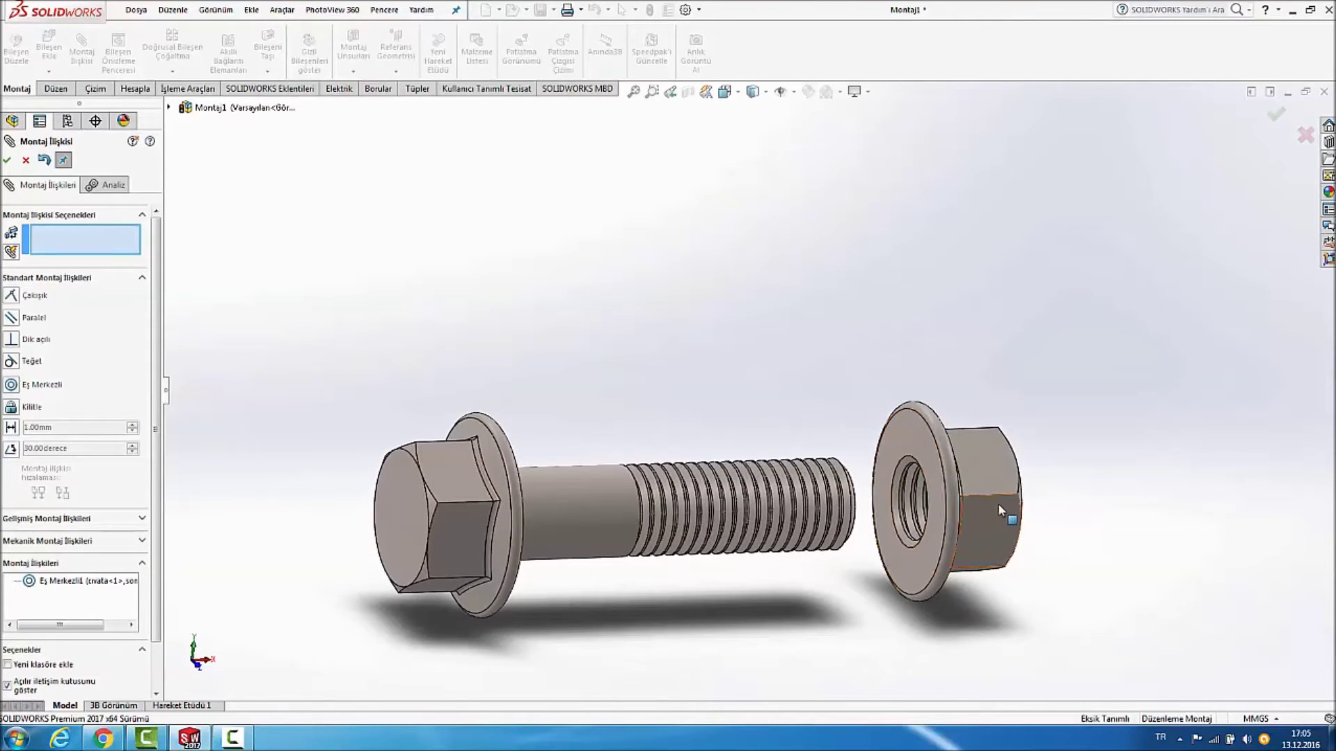
pyautogui.moveTo(1007, 510); pyautogui.dragTo(984, 507, button='middle')
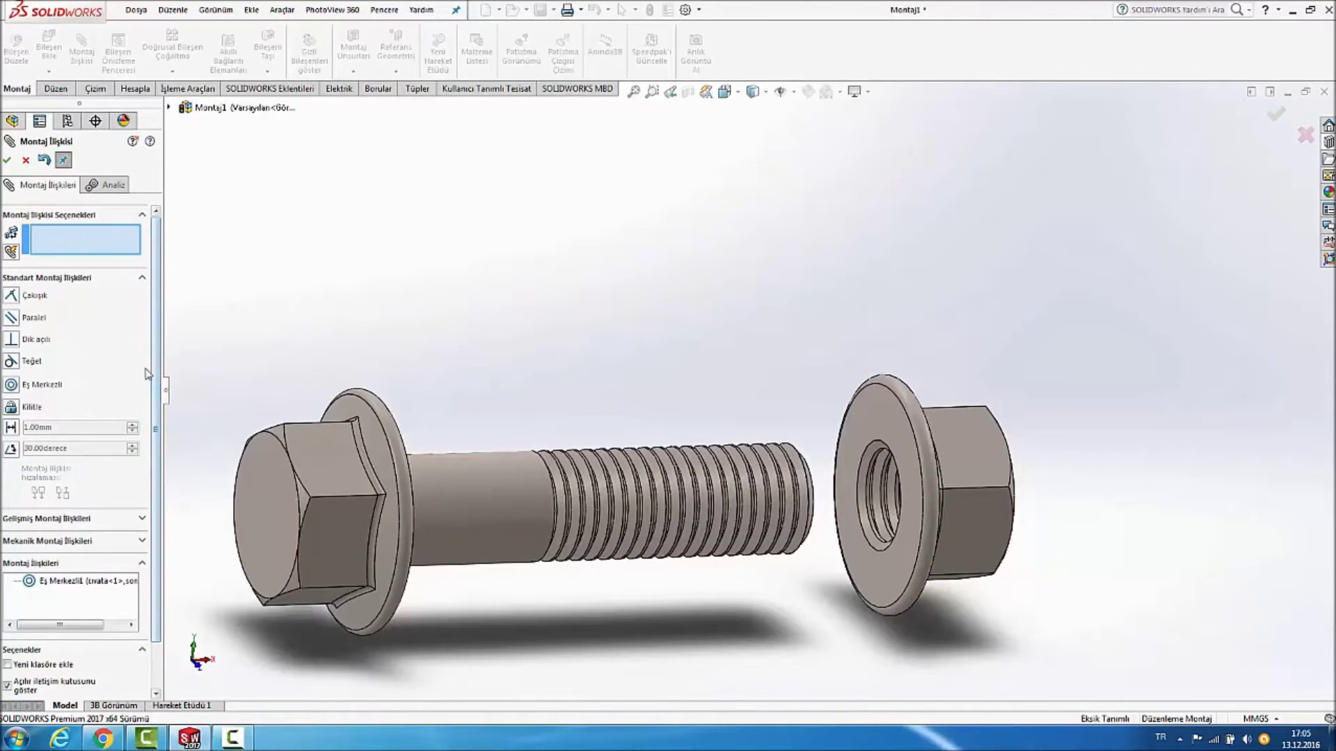
pyautogui.click(7, 160)
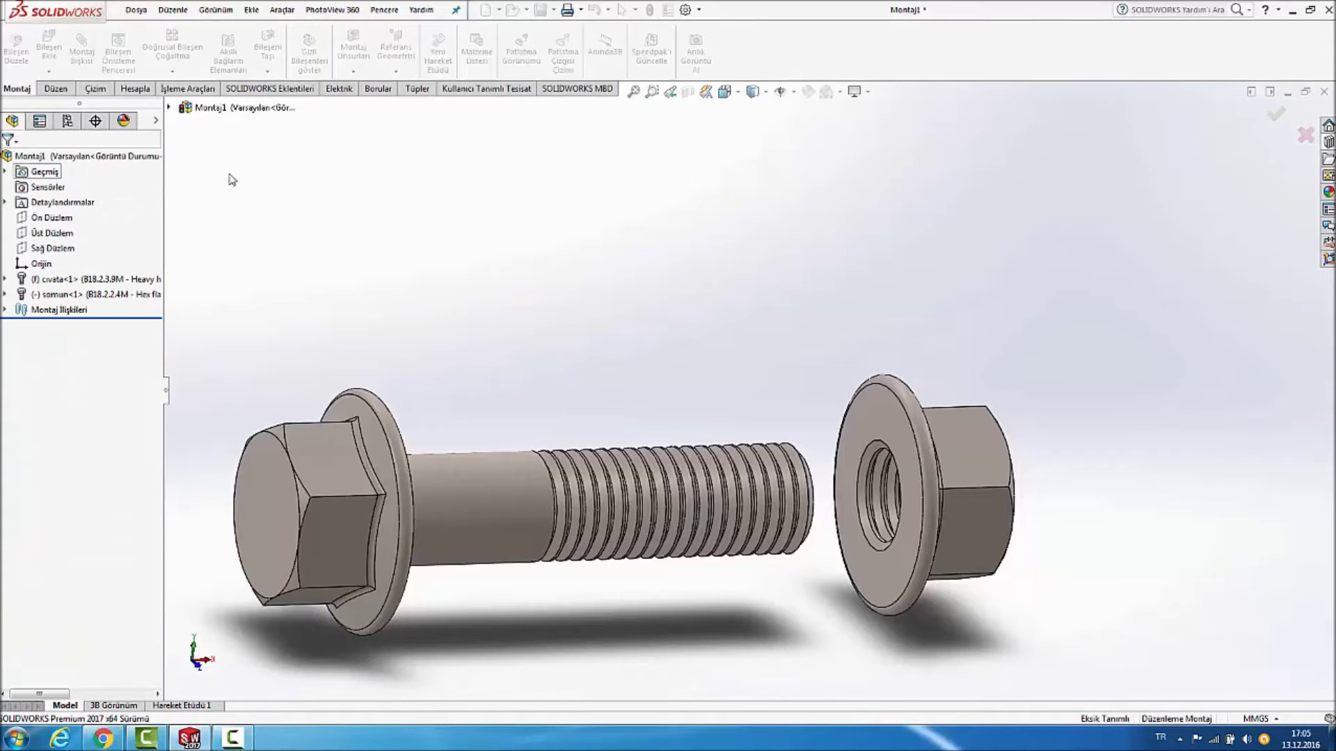
# Start a Screw mechanical mate and select the bolt's thread face.
pyautogui.click(82, 50)
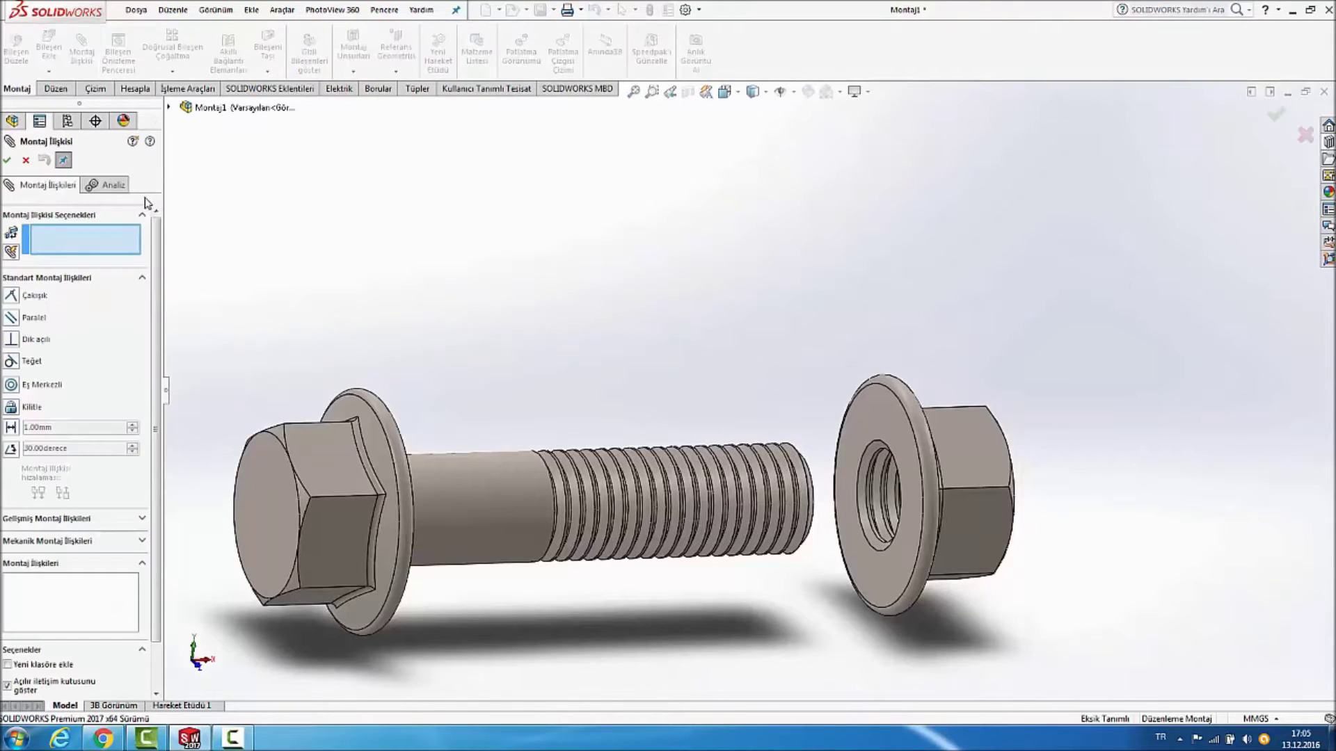
pyautogui.click(142, 541)
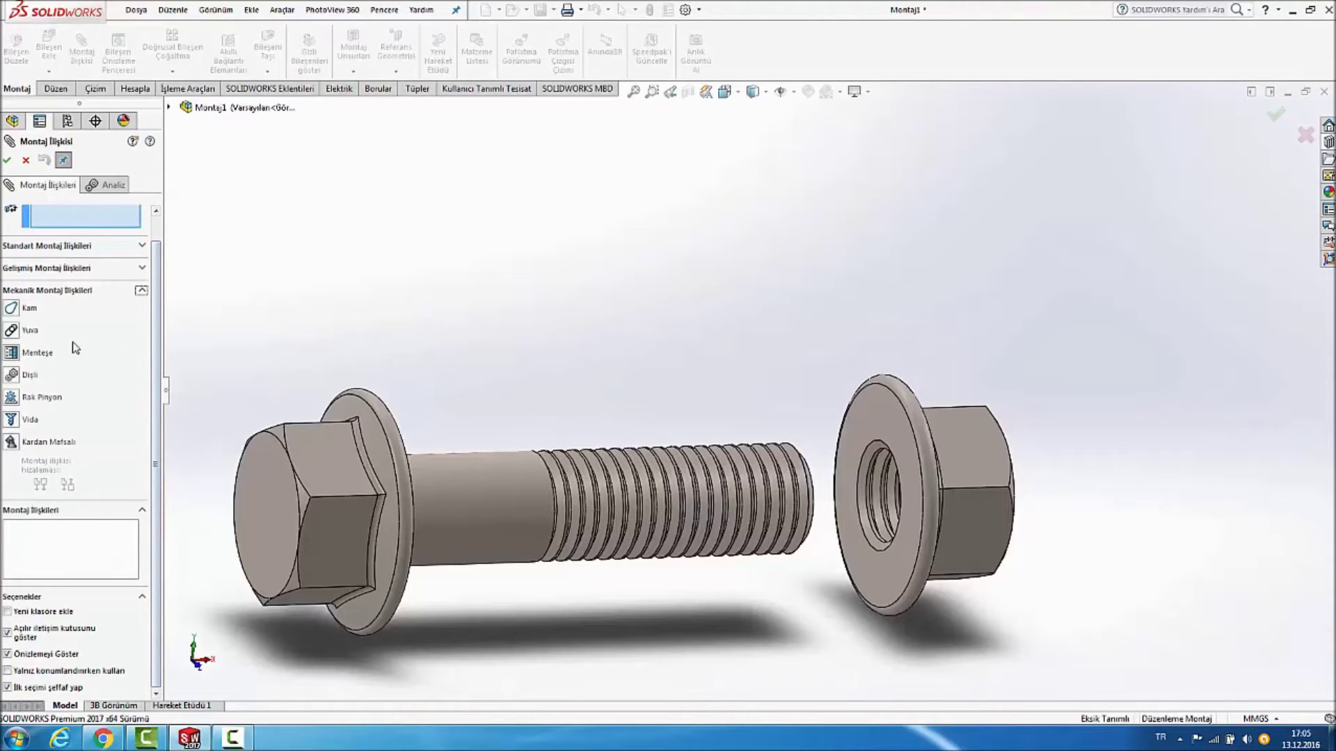
pyautogui.click(12, 419)
pyautogui.moveTo(694, 363)
pyautogui.mouseDown(button='middle')
pyautogui.moveTo(661, 358)
pyautogui.moveTo(761, 453)
pyautogui.mouseUp(button='middle')
pyautogui.scroll(-5, 741, 442)
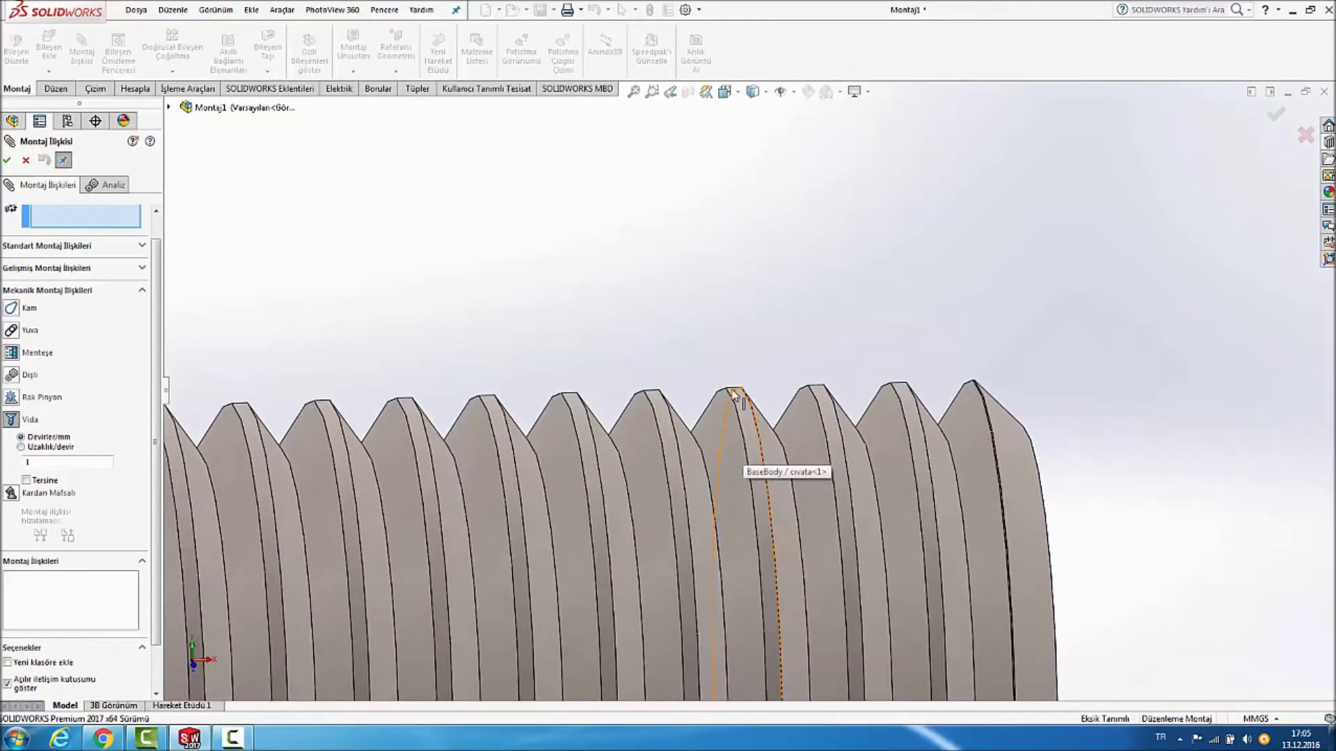
pyautogui.click(659, 401)
# Select the nut's hole face and confirm the reversed 1 rev/mm screw mate.
pyautogui.scroll(2, 666, 309)
pyautogui.scroll(2, 692, 298)
pyautogui.scroll(1, 715, 295)
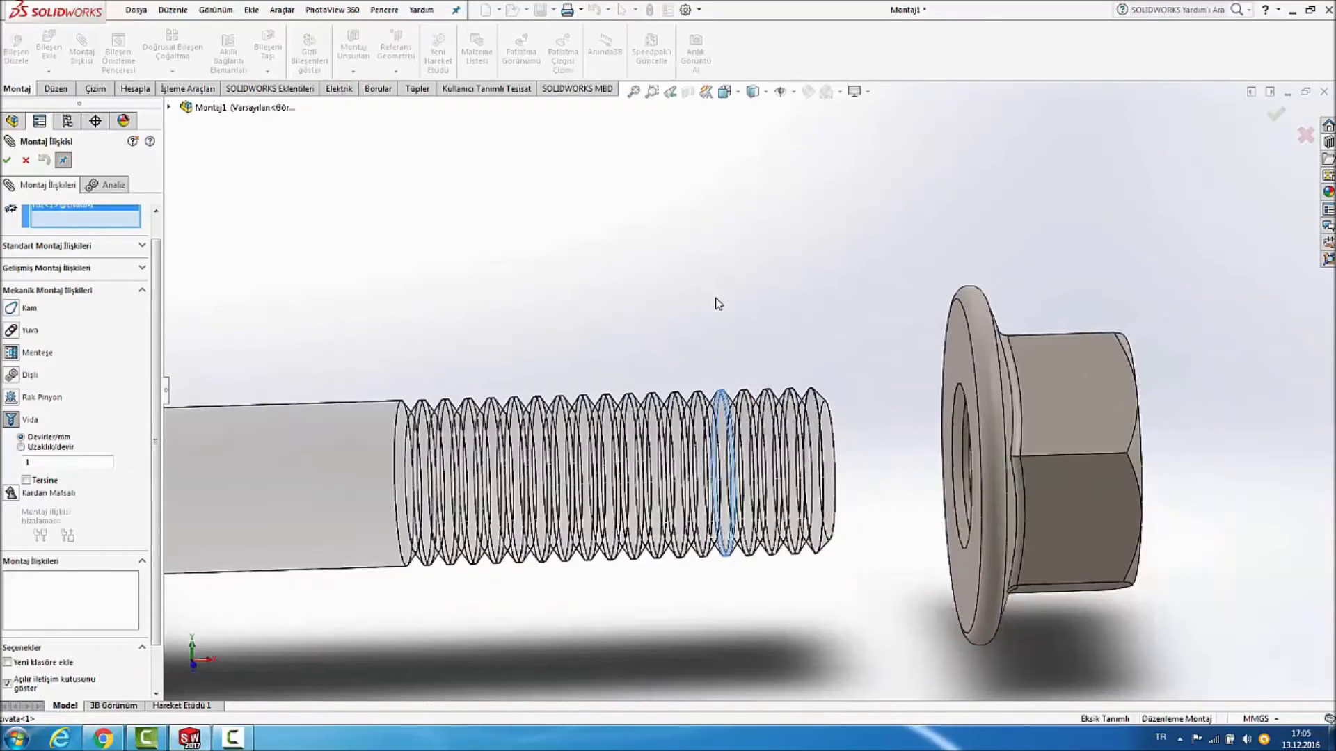
pyautogui.scroll(1, 814, 333)
pyautogui.scroll(-2, 878, 453)
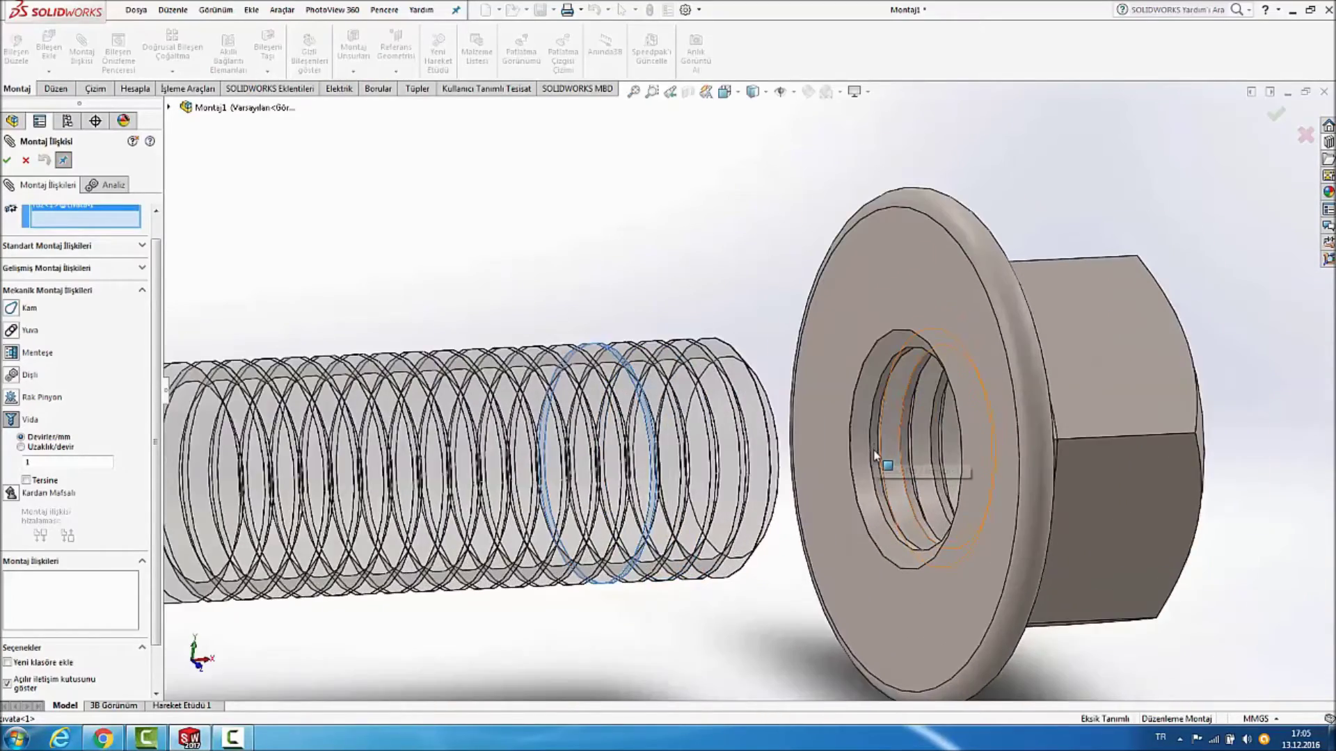
pyautogui.scroll(-2, 871, 449)
pyautogui.scroll(-2, 864, 454)
pyautogui.scroll(1, 863, 454)
pyautogui.scroll(1, 864, 449)
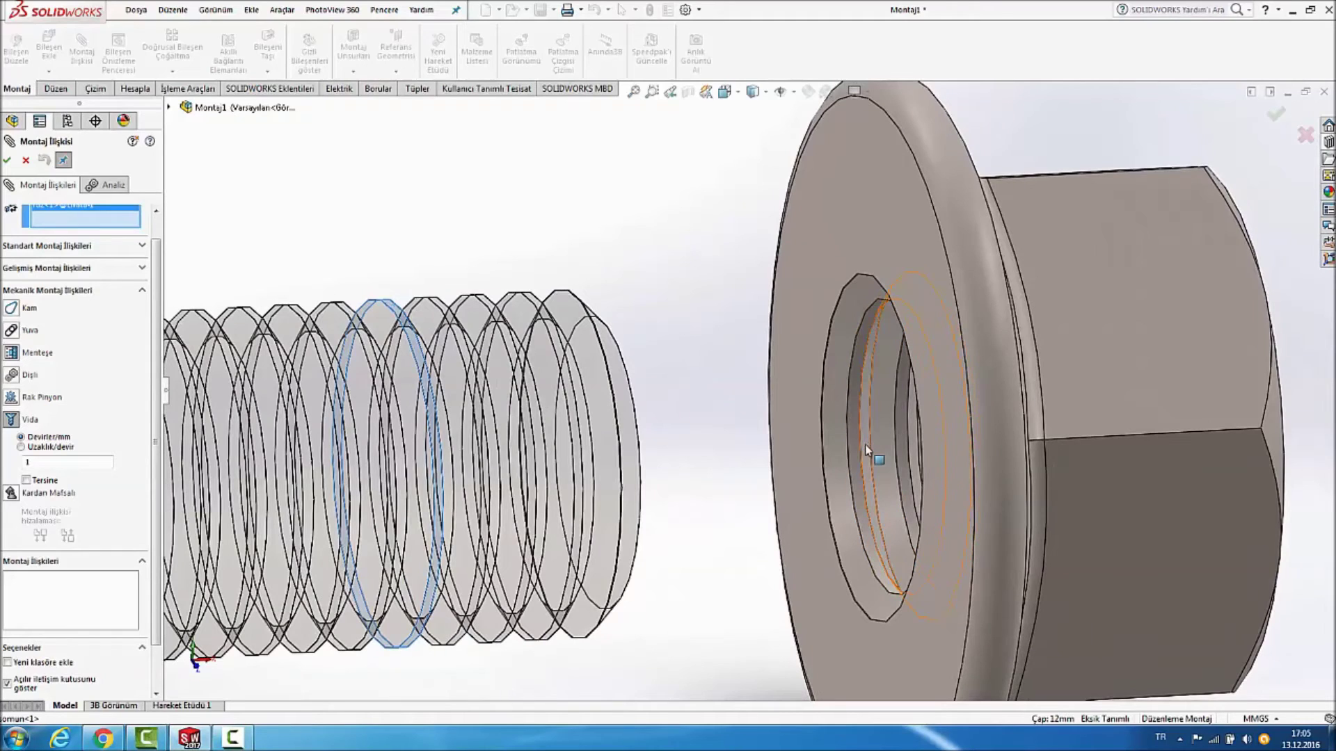
pyautogui.click(869, 447)
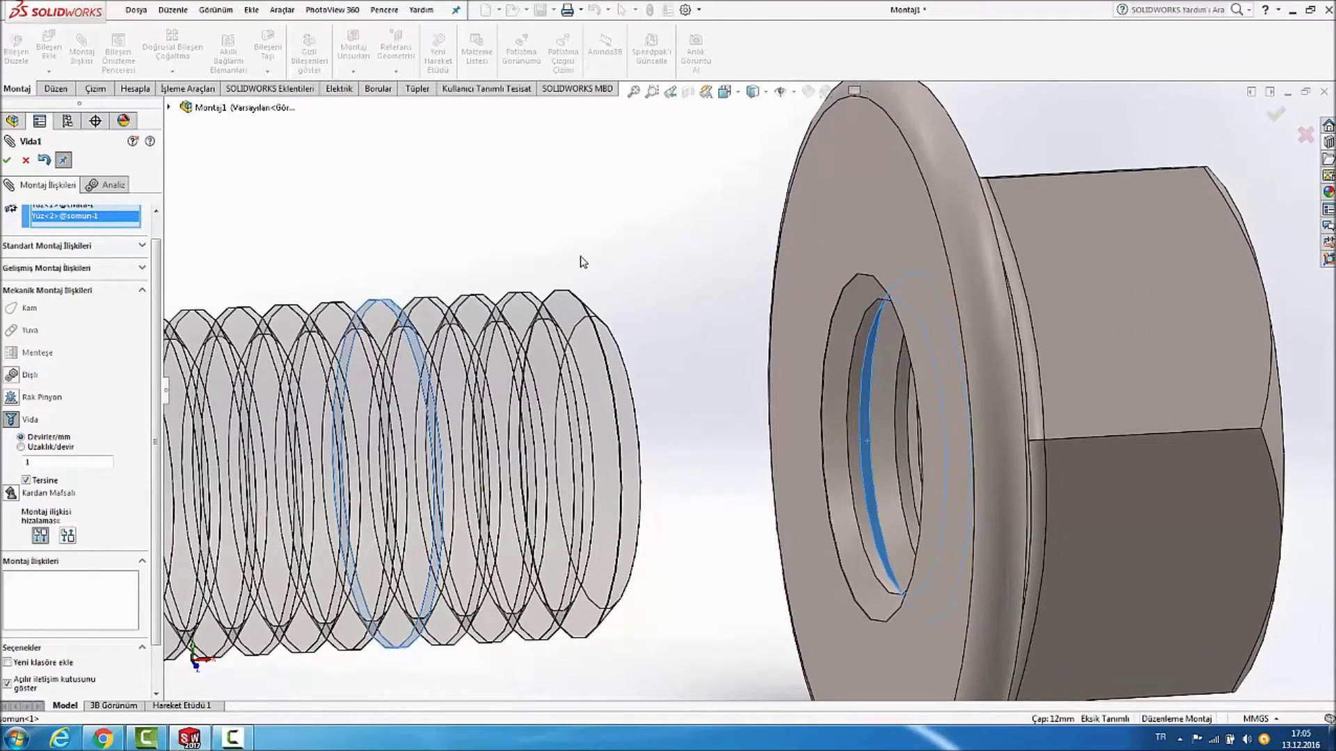
pyautogui.scroll(2, 583, 262)
pyautogui.scroll(1, 582, 262)
pyautogui.scroll(2, 588, 263)
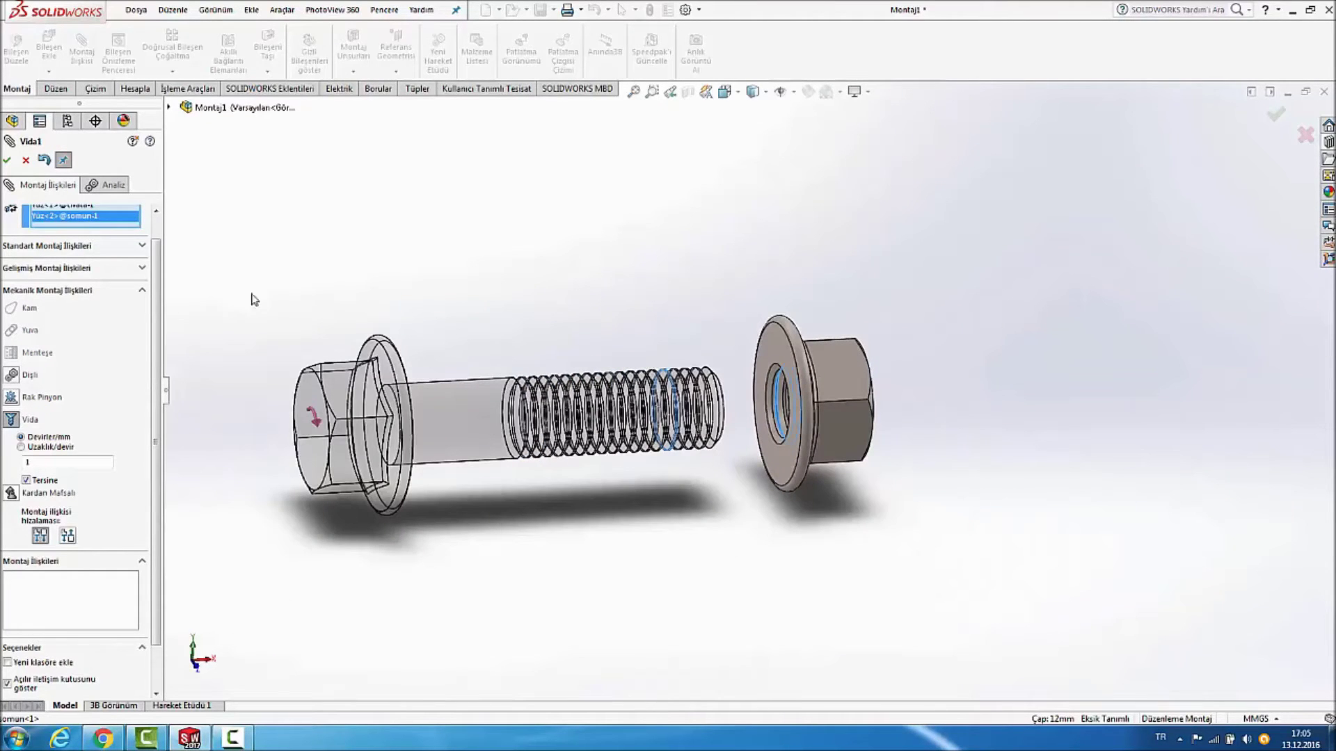
pyautogui.scroll(1, 154, 393)
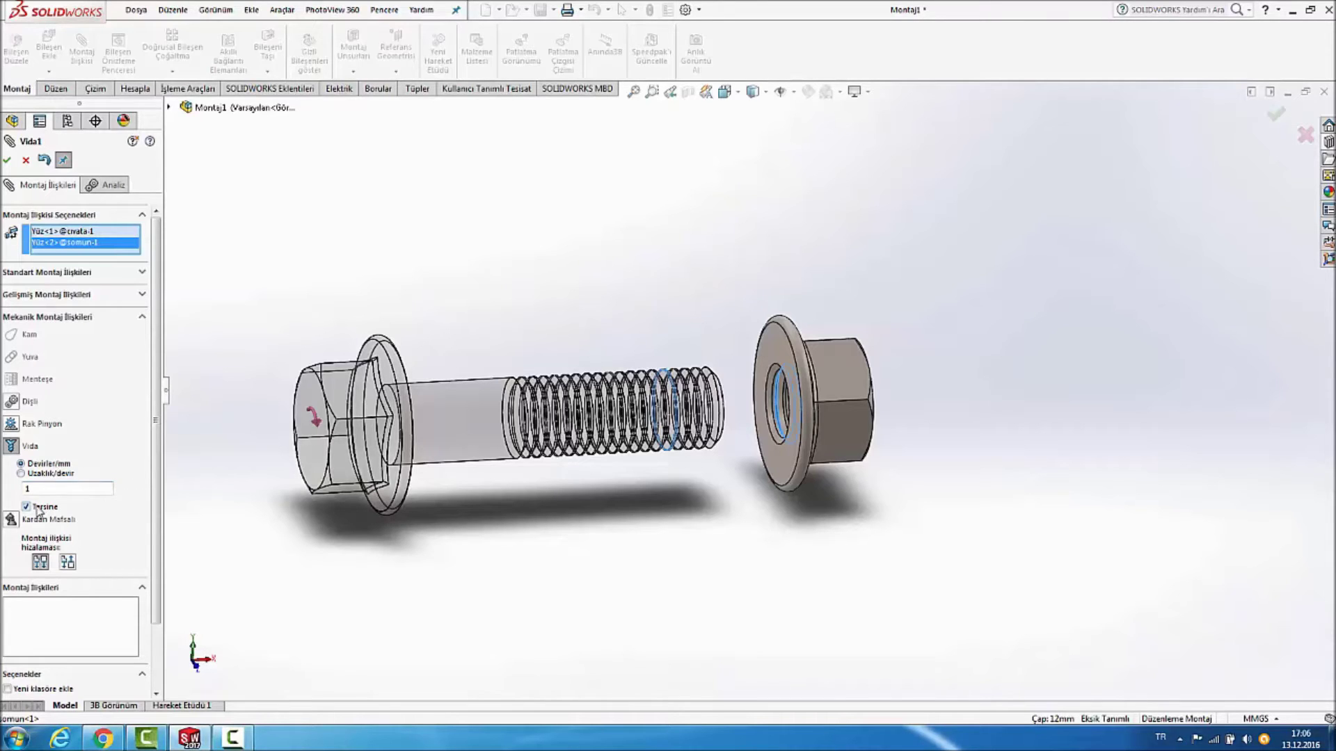
pyautogui.click(8, 162)
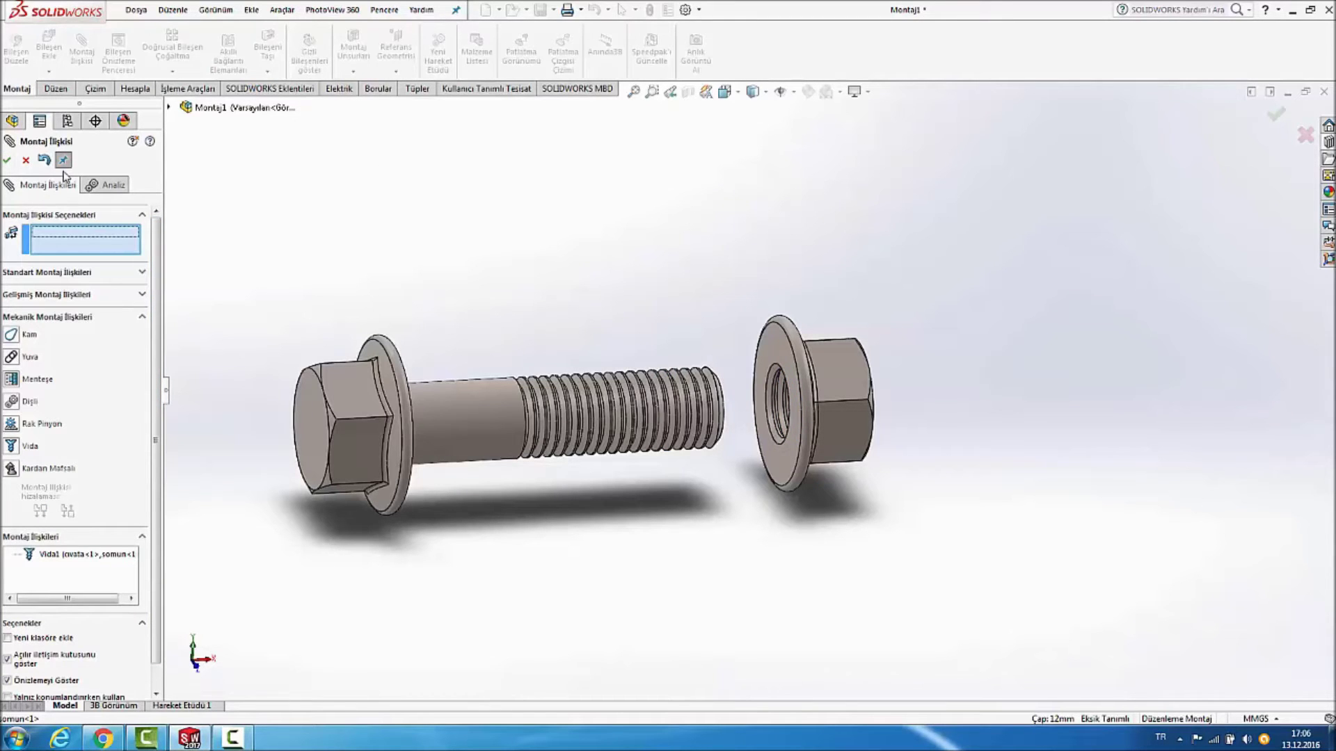
pyautogui.click(7, 163)
# Turn the nut about the bolt axis so it threads onto the bolt.
pyautogui.moveTo(617, 214)
pyautogui.mouseDown(button='middle')
pyautogui.moveTo(625, 296)
pyautogui.moveTo(612, 307)
pyautogui.mouseUp(button='middle')
pyautogui.moveTo(661, 399)
pyautogui.mouseDown()
pyautogui.moveTo(833, 464)
pyautogui.moveTo(874, 540)
pyautogui.moveTo(865, 483)
pyautogui.moveTo(881, 570)
pyautogui.moveTo(483, 447)
pyautogui.moveTo(805, 369)
pyautogui.moveTo(644, 540)
pyautogui.moveTo(710, 436)
pyautogui.moveTo(629, 554)
pyautogui.moveTo(760, 465)
pyautogui.moveTo(777, 379)
pyautogui.moveTo(596, 482)
pyautogui.moveTo(754, 456)
pyautogui.moveTo(593, 378)
pyautogui.moveTo(590, 451)
pyautogui.moveTo(661, 531)
pyautogui.moveTo(682, 531)
pyautogui.moveTo(682, 512)
pyautogui.moveTo(860, 346)
pyautogui.mouseUp()
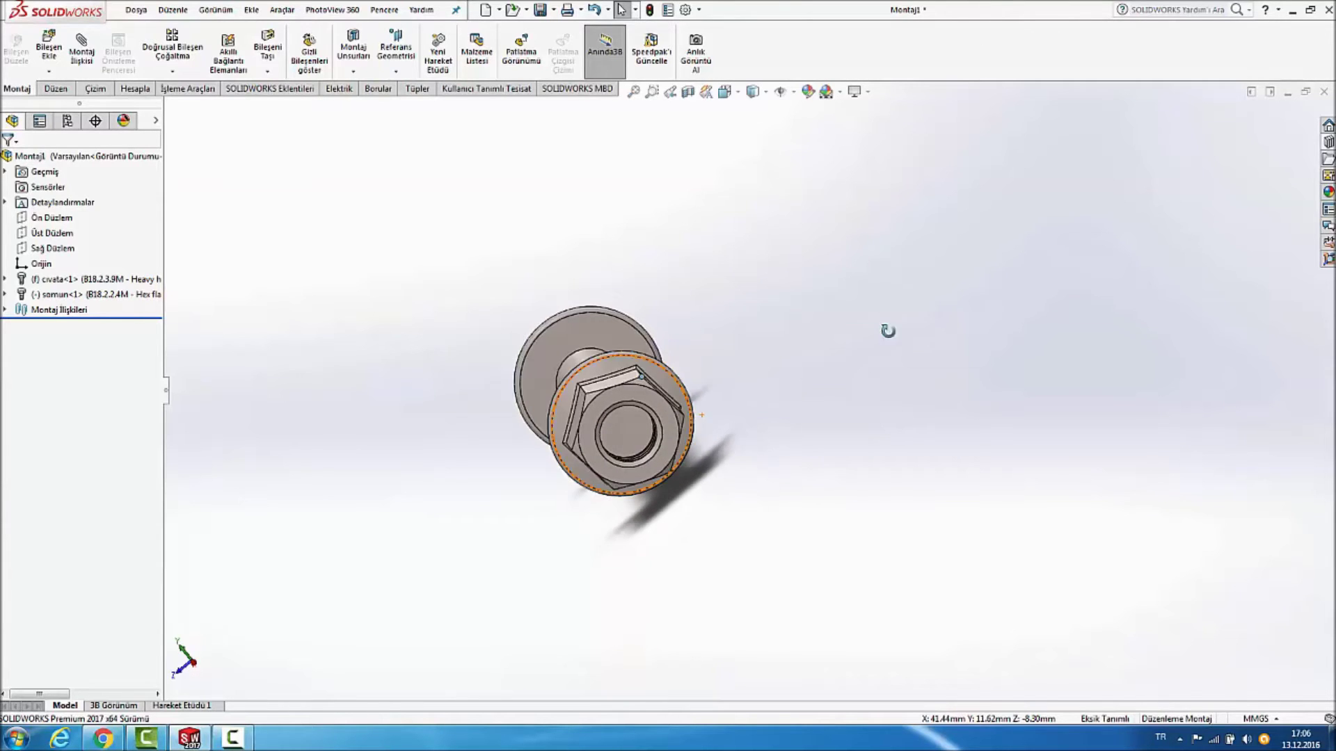
pyautogui.hotkey('ctrl', '7')
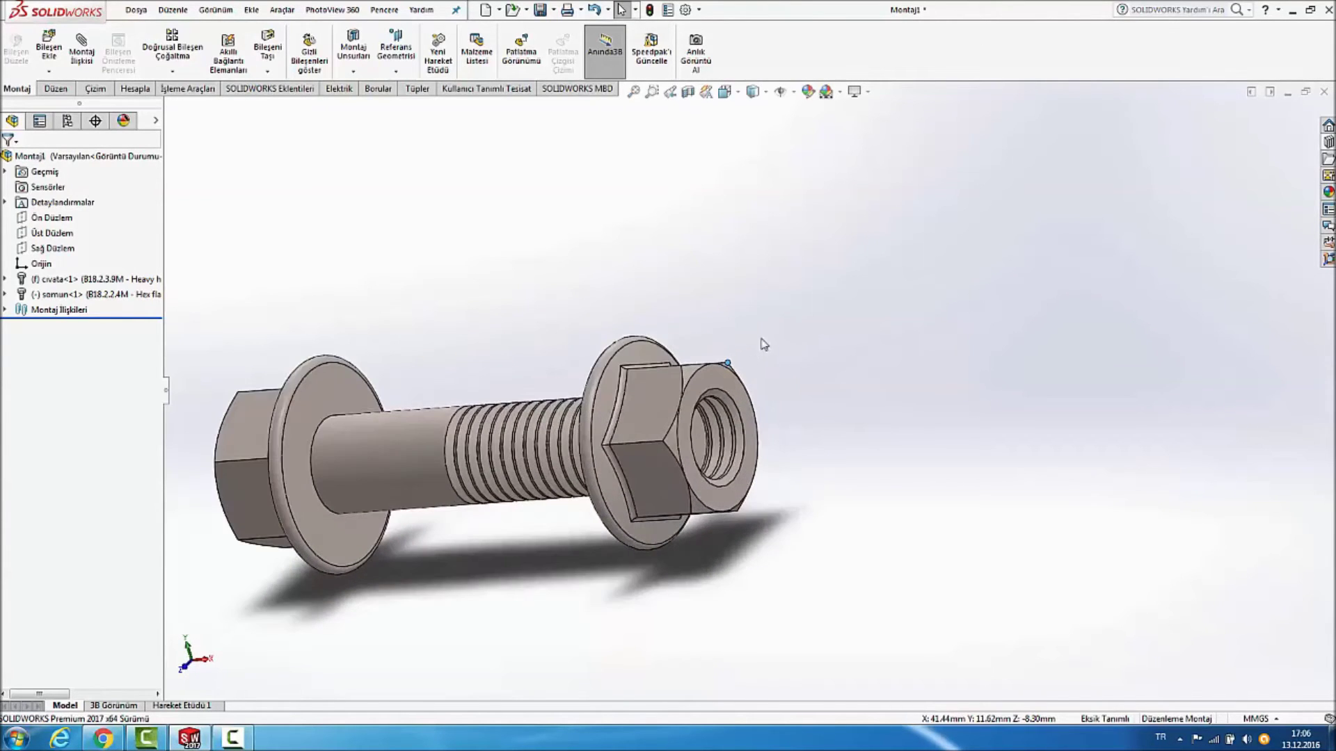
pyautogui.moveTo(786, 328); pyautogui.dragTo(698, 369, button='middle')
pyautogui.moveTo(643, 387)
pyautogui.mouseDown()
pyautogui.moveTo(519, 489)
pyautogui.moveTo(674, 533)
pyautogui.moveTo(704, 411)
pyautogui.moveTo(654, 378)
pyautogui.moveTo(680, 354)
pyautogui.moveTo(817, 382)
pyautogui.mouseUp()
pyautogui.moveTo(817, 382)
pyautogui.mouseDown(button='middle')
pyautogui.moveTo(944, 184)
pyautogui.moveTo(777, 387)
pyautogui.mouseUp(button='middle')
# Turn the nut further along the bolt, check it from the side, and save.
pyautogui.click(560, 413)
pyautogui.moveTo(535, 428)
pyautogui.mouseDown()
pyautogui.moveTo(498, 498)
pyautogui.moveTo(765, 407)
pyautogui.mouseUp()
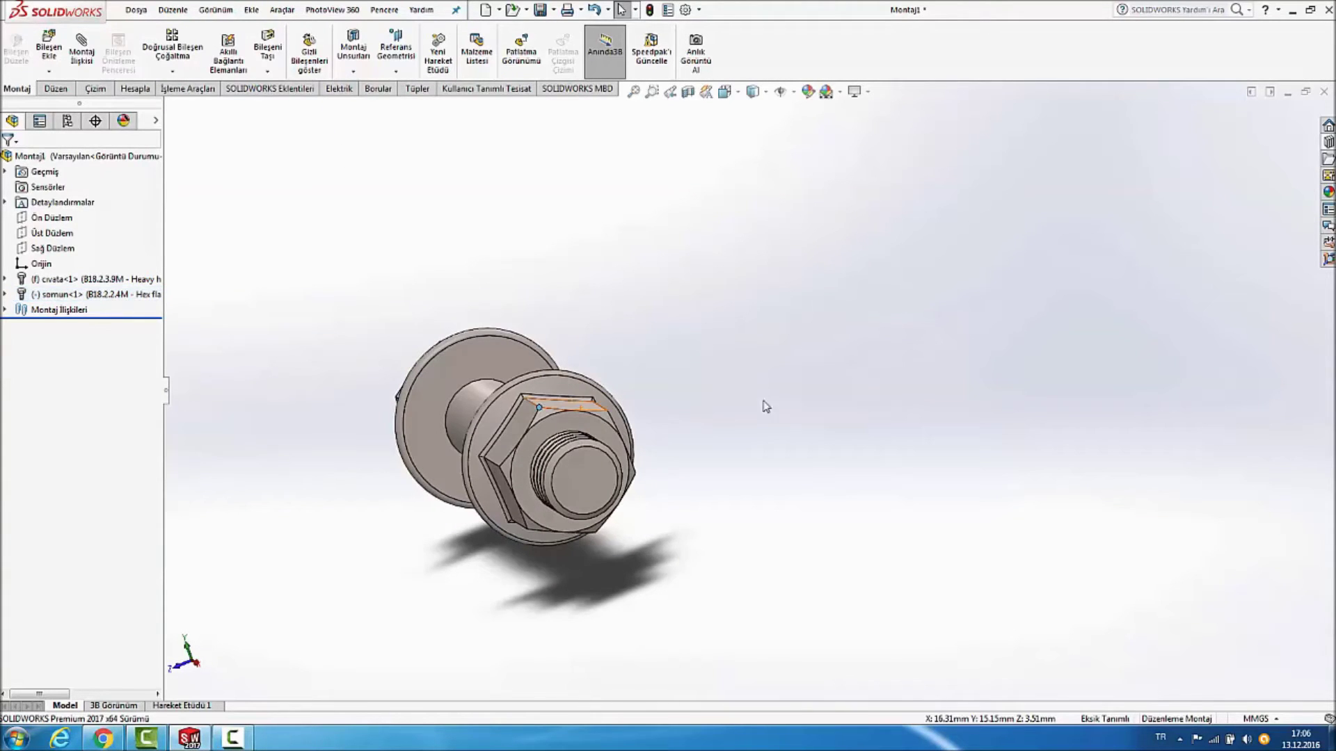
pyautogui.moveTo(876, 361)
pyautogui.mouseDown(button='middle')
pyautogui.moveTo(1011, 119)
pyautogui.moveTo(977, 158)
pyautogui.mouseUp(button='middle')
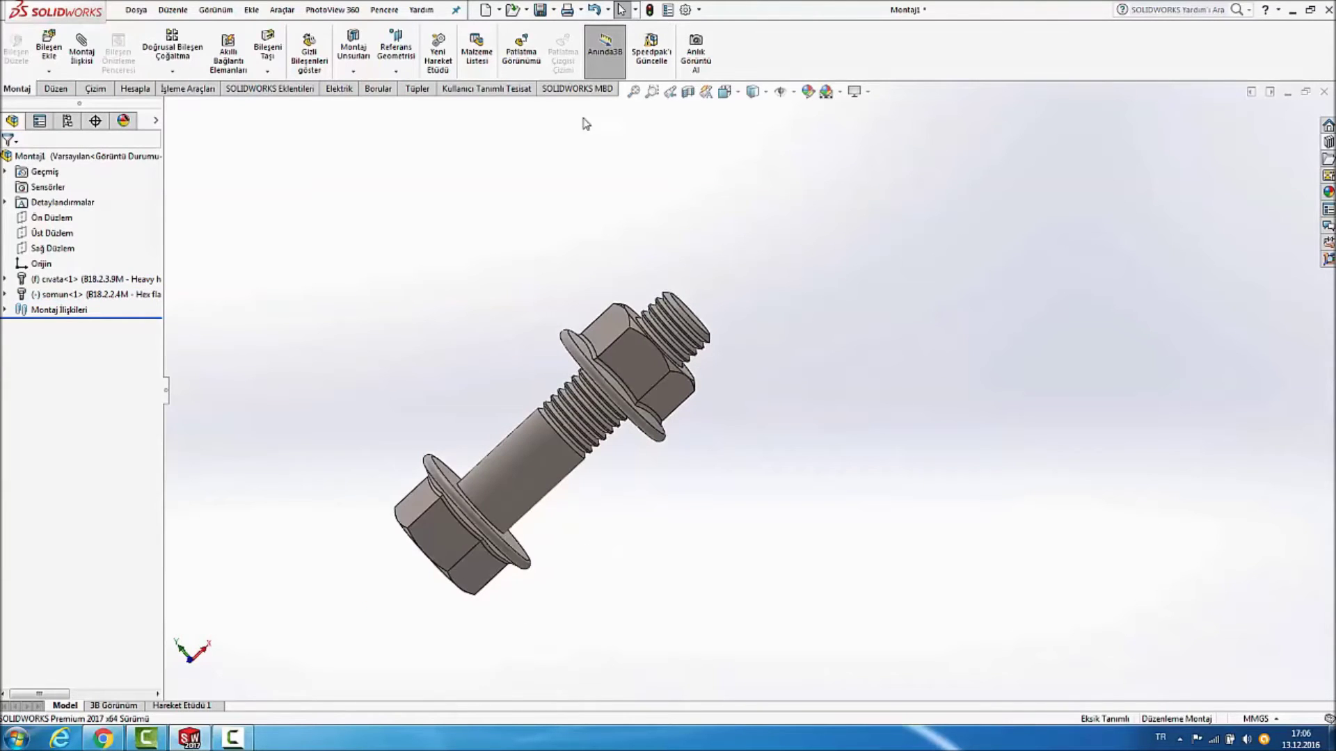
pyautogui.click(540, 10)
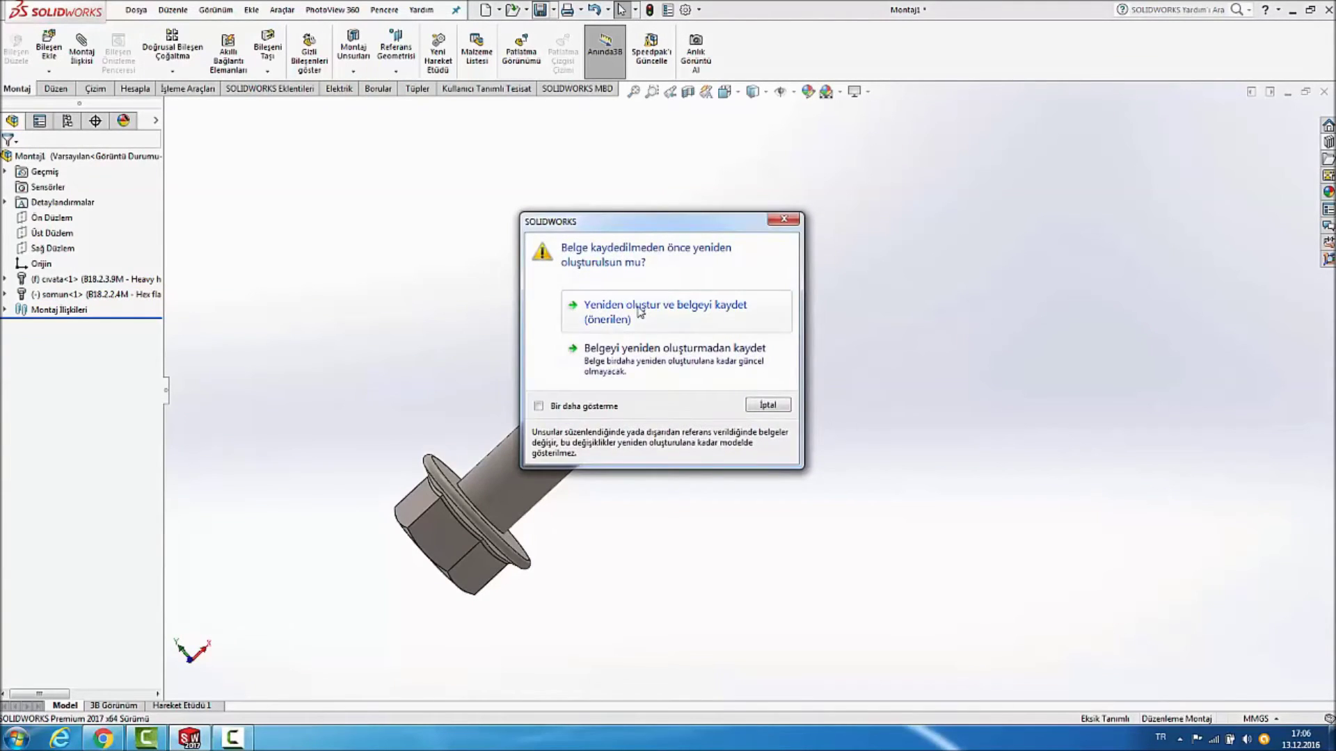
# Rebuild and save the assembly as Montaj1.
pyautogui.click(640, 313)
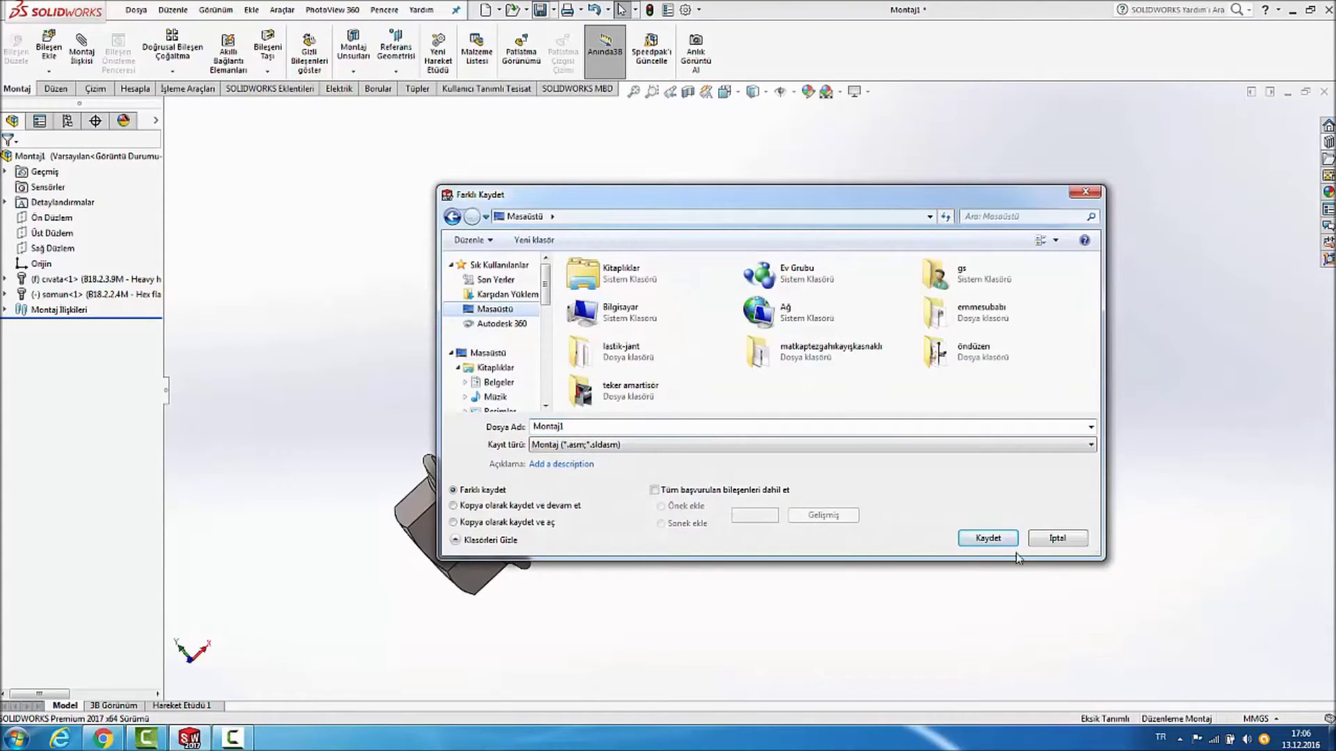
pyautogui.click(997, 543)
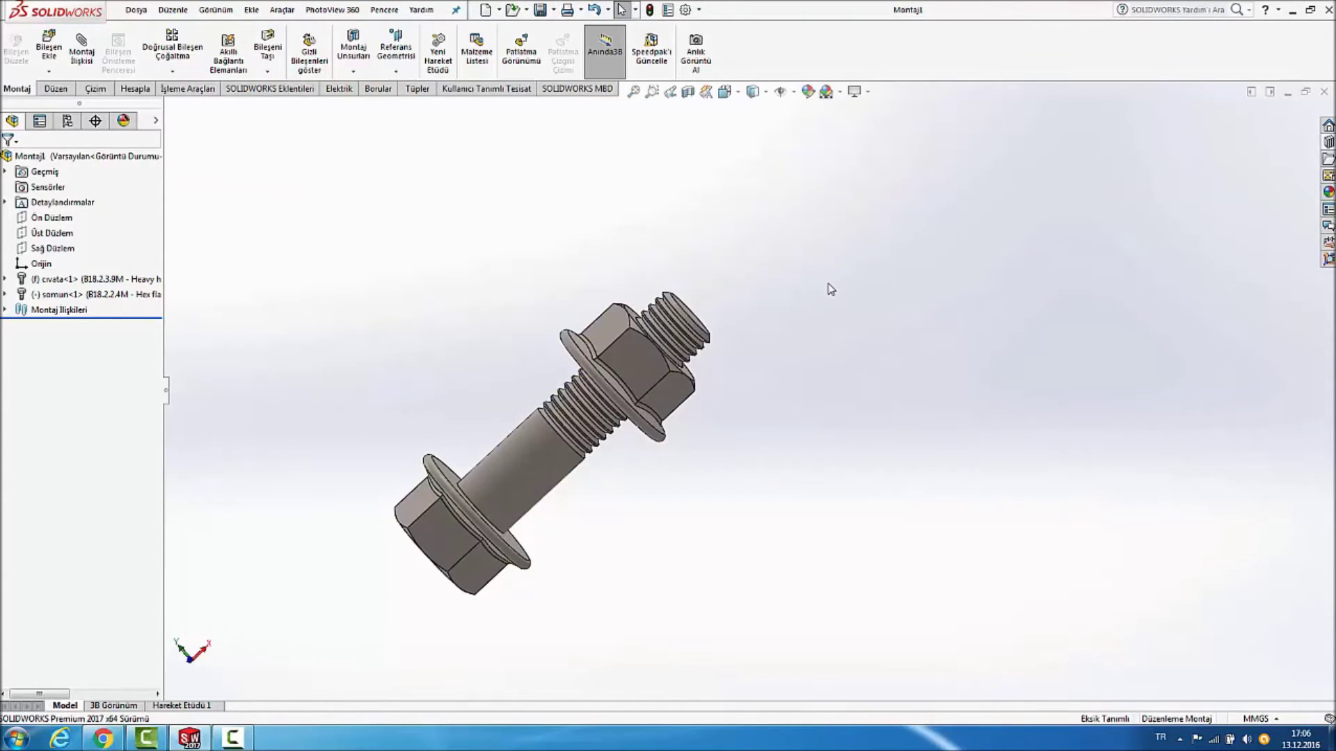
pyautogui.moveTo(827, 287); pyautogui.dragTo(769, 277, button='middle')
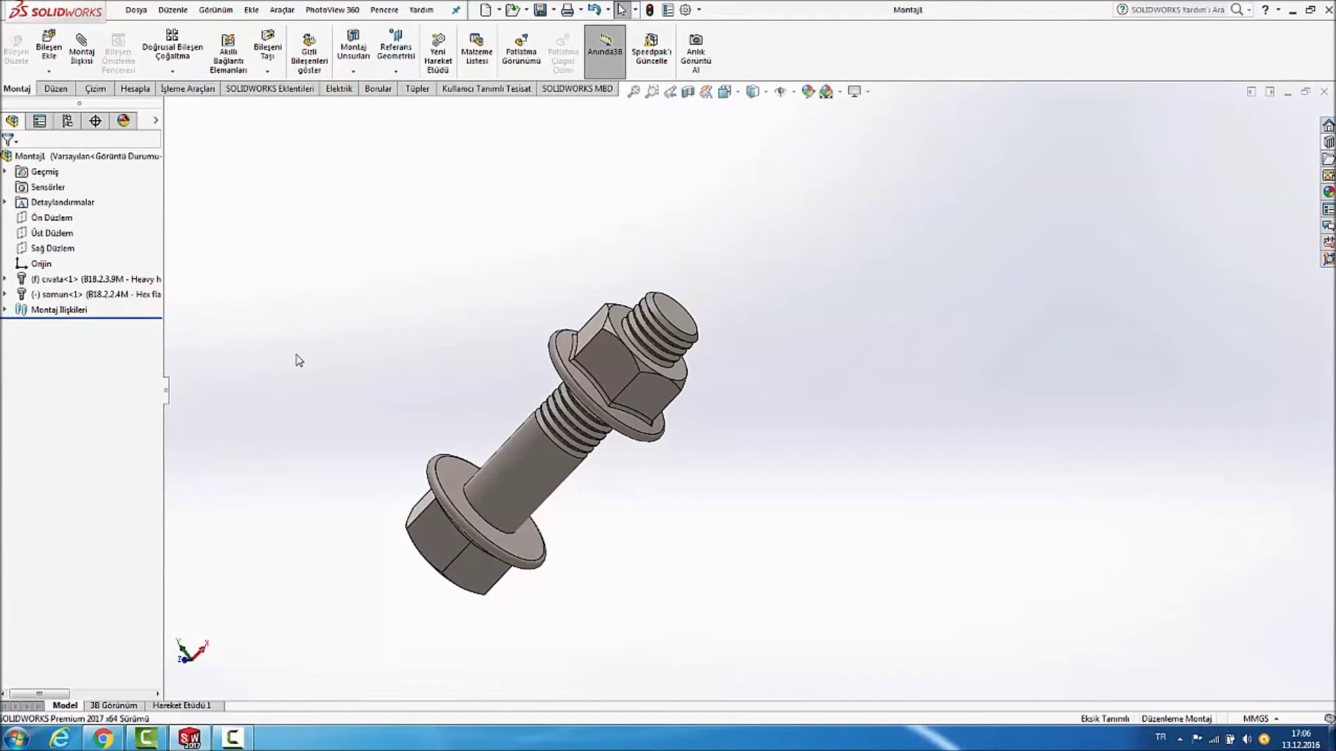
# Inspect the Üst, Ön and Sağ Düzlem reference planes from different angles.
pyautogui.click(57, 233)
pyautogui.moveTo(299, 307); pyautogui.dragTo(306, 291, button='middle')
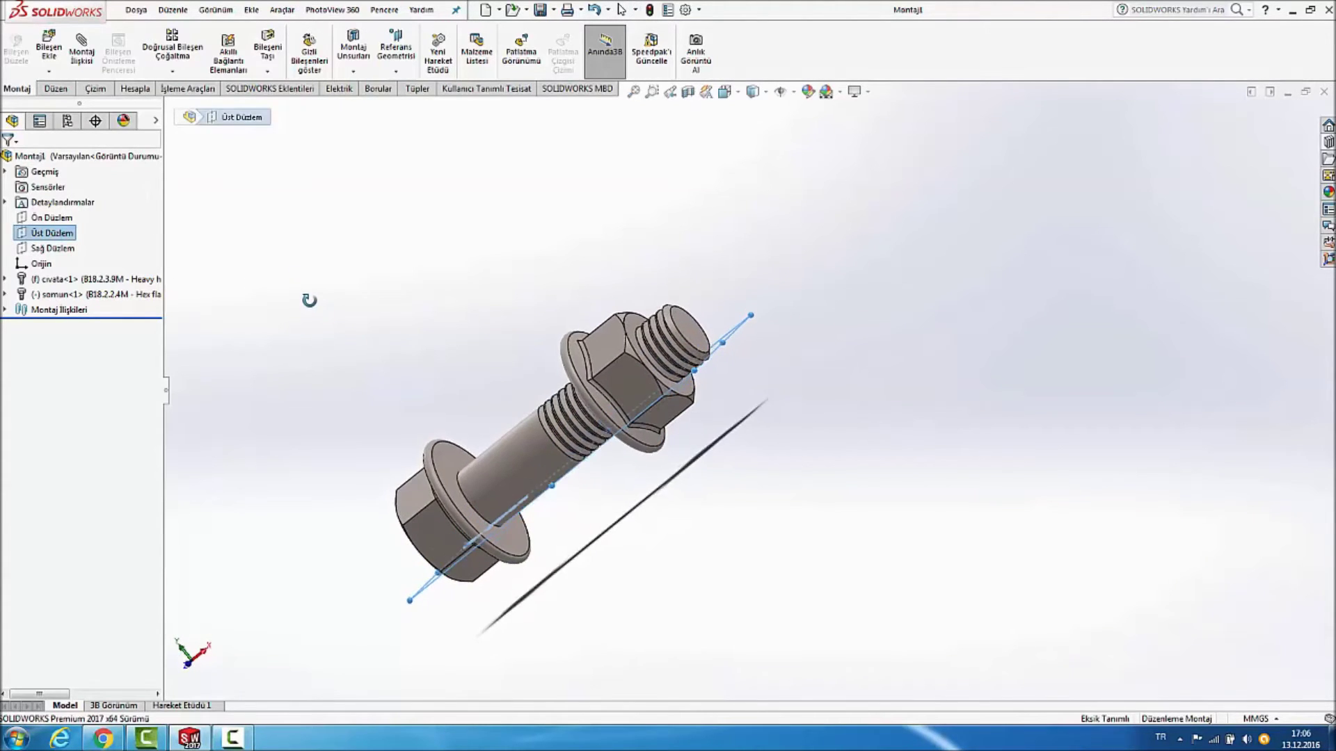
pyautogui.click(52, 217)
pyautogui.moveTo(348, 306)
pyautogui.mouseDown(button='middle')
pyautogui.moveTo(360, 305)
pyautogui.moveTo(292, 304)
pyautogui.moveTo(328, 272)
pyautogui.moveTo(441, 337)
pyautogui.moveTo(281, 366)
pyautogui.moveTo(432, 253)
pyautogui.moveTo(468, 298)
pyautogui.moveTo(447, 294)
pyautogui.moveTo(417, 371)
pyautogui.moveTo(420, 411)
pyautogui.moveTo(423, 391)
pyautogui.moveTo(402, 373)
pyautogui.mouseUp(button='middle')
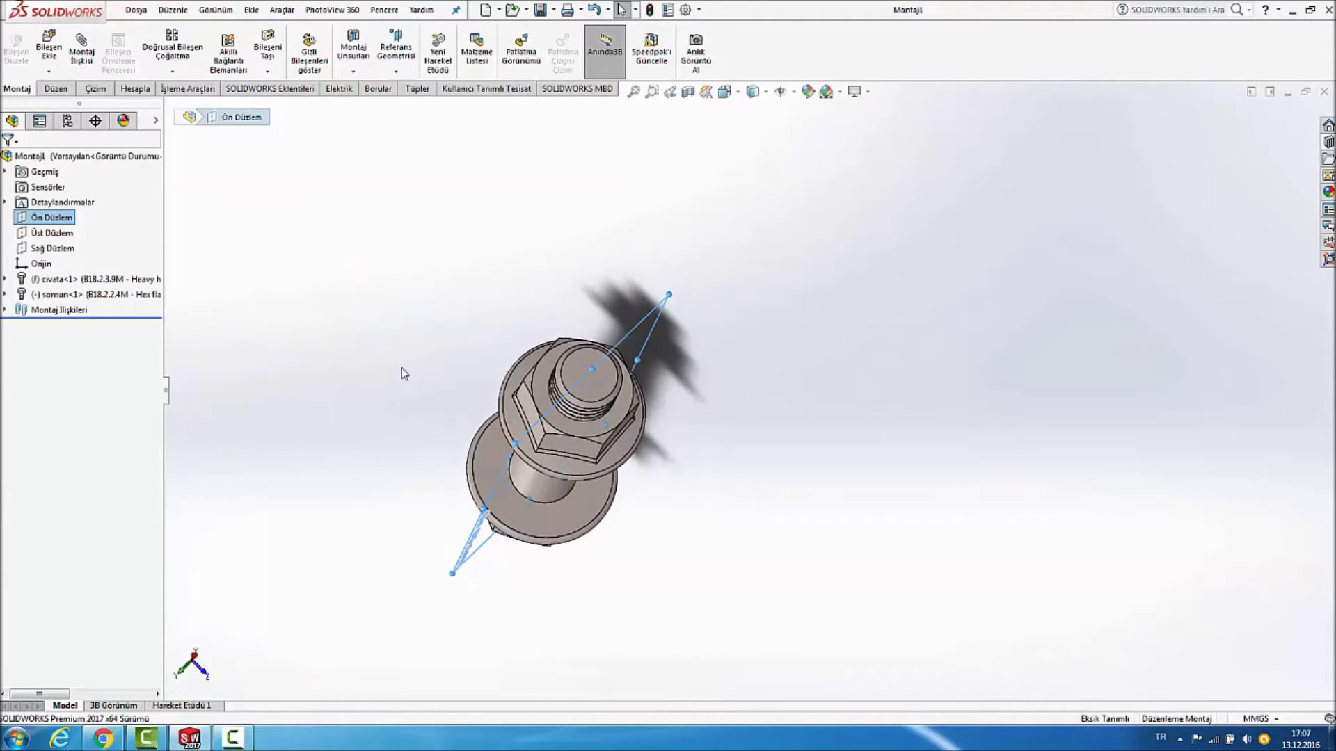
pyautogui.click(58, 249)
pyautogui.moveTo(313, 269)
pyautogui.mouseDown(button='middle')
pyautogui.moveTo(213, 261)
pyautogui.moveTo(352, 188)
pyautogui.moveTo(319, 149)
pyautogui.moveTo(343, 137)
pyautogui.moveTo(298, 132)
pyautogui.moveTo(375, 226)
pyautogui.mouseUp(button='middle')
pyautogui.click(52, 217)
# Stand the bolt upright, clear the selection, and bring up the Insert Components options.
pyautogui.moveTo(714, 302); pyautogui.dragTo(689, 253, button='middle')
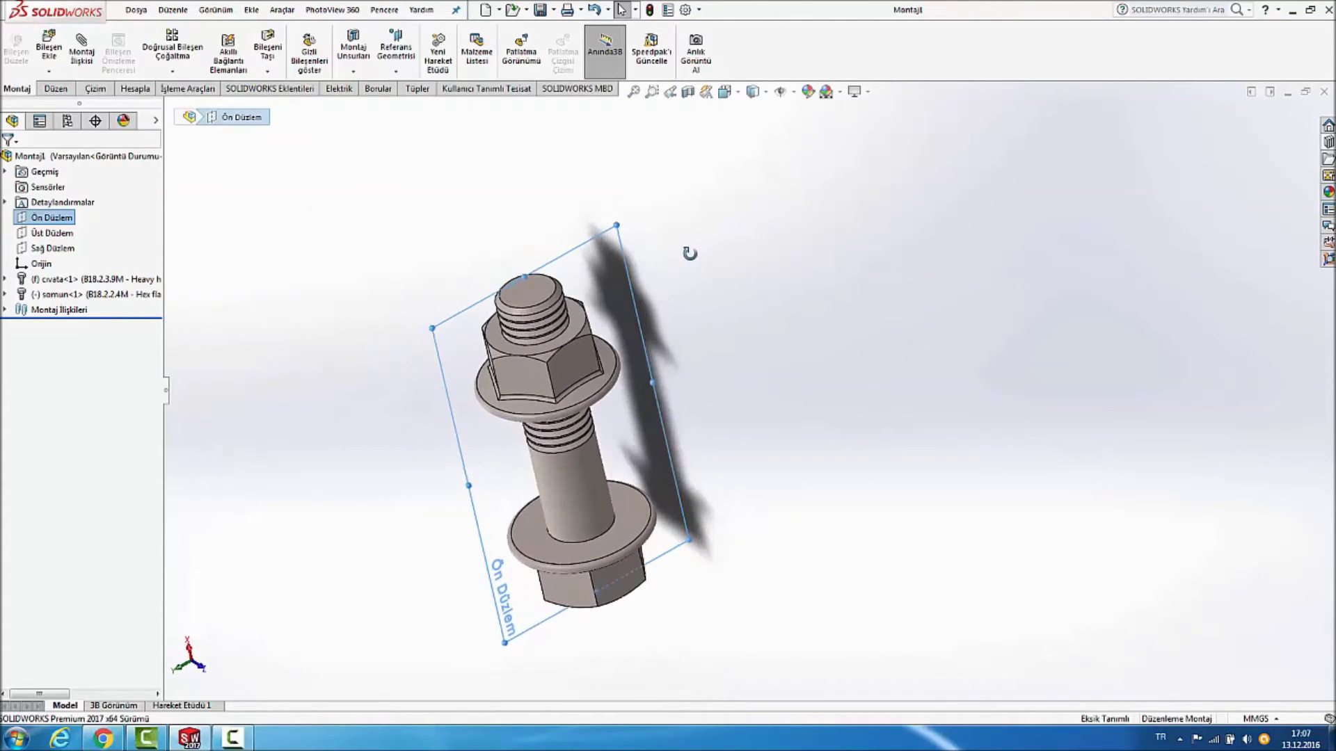
pyautogui.click(370, 253)
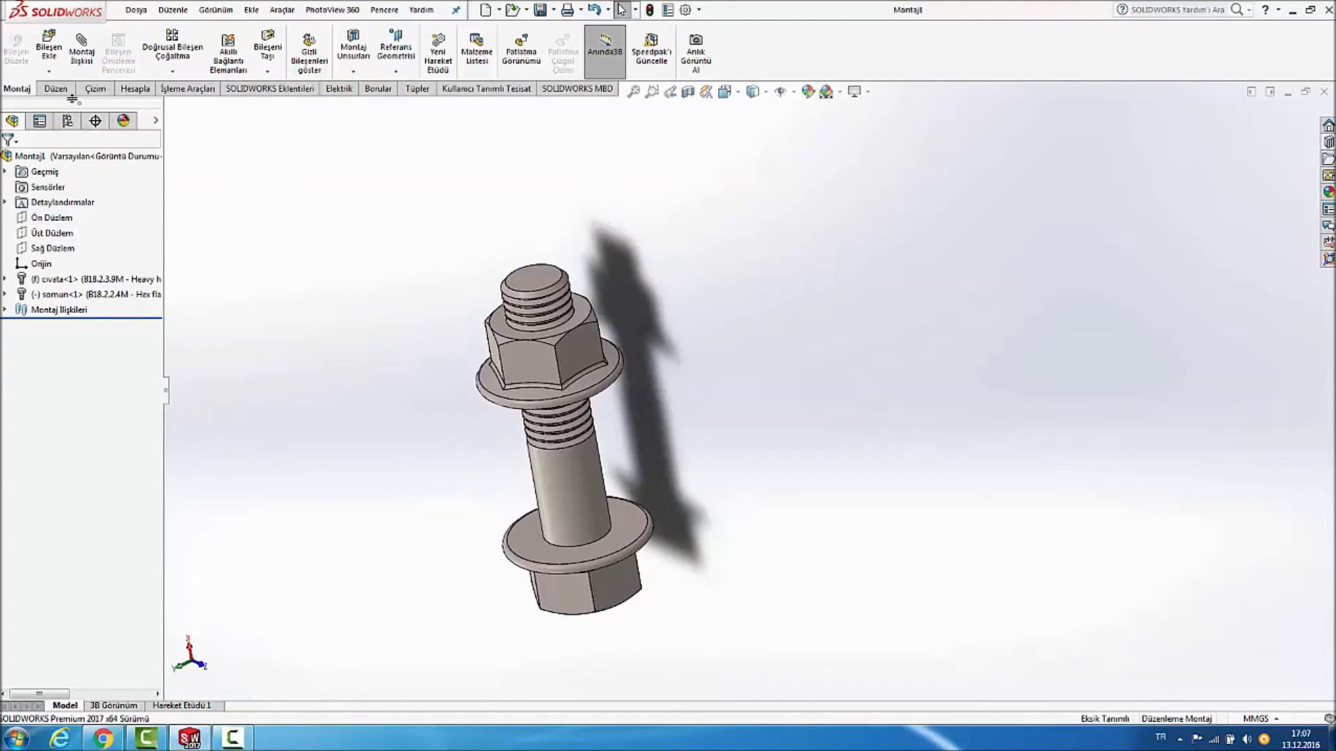
pyautogui.click(50, 71)
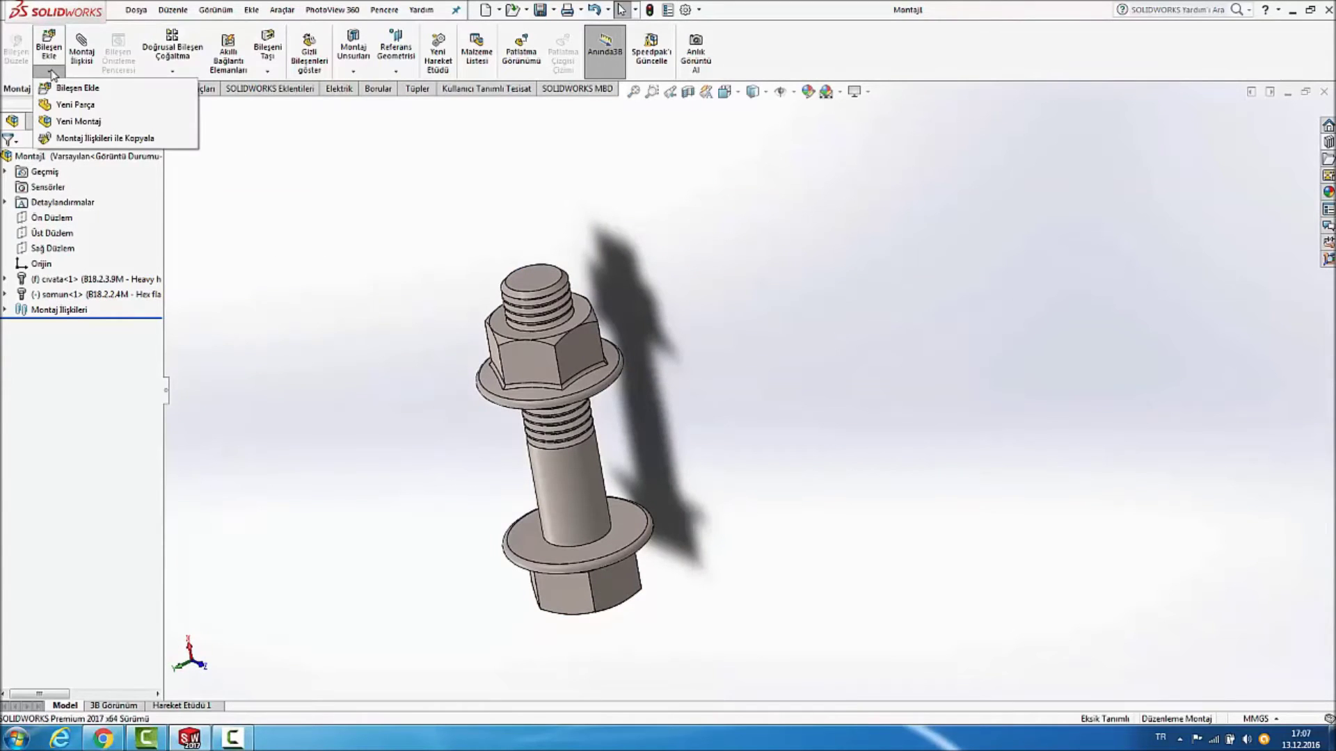
# Create a new in-context part sketched on Ön Düzlem, viewed normal to the plane.
pyautogui.click(66, 106)
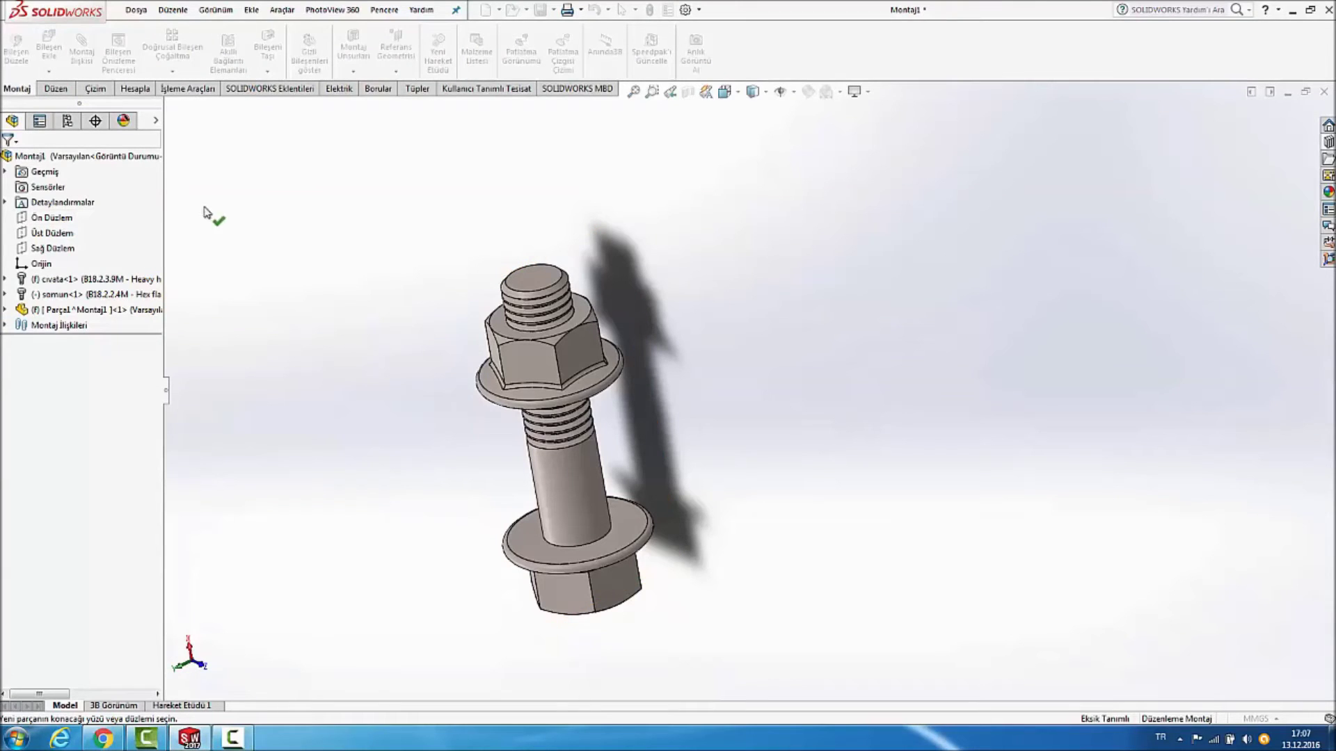
pyautogui.click(59, 218)
pyautogui.press('space')
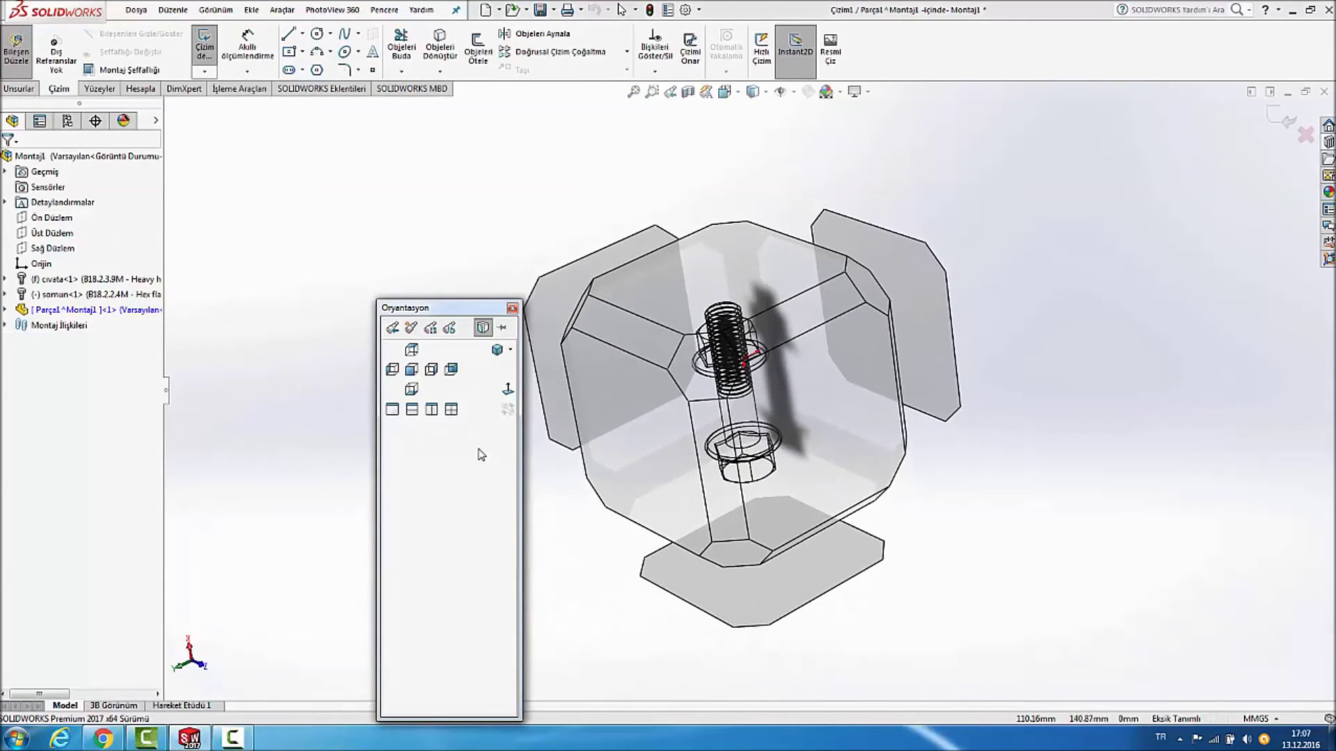
pyautogui.click(507, 390)
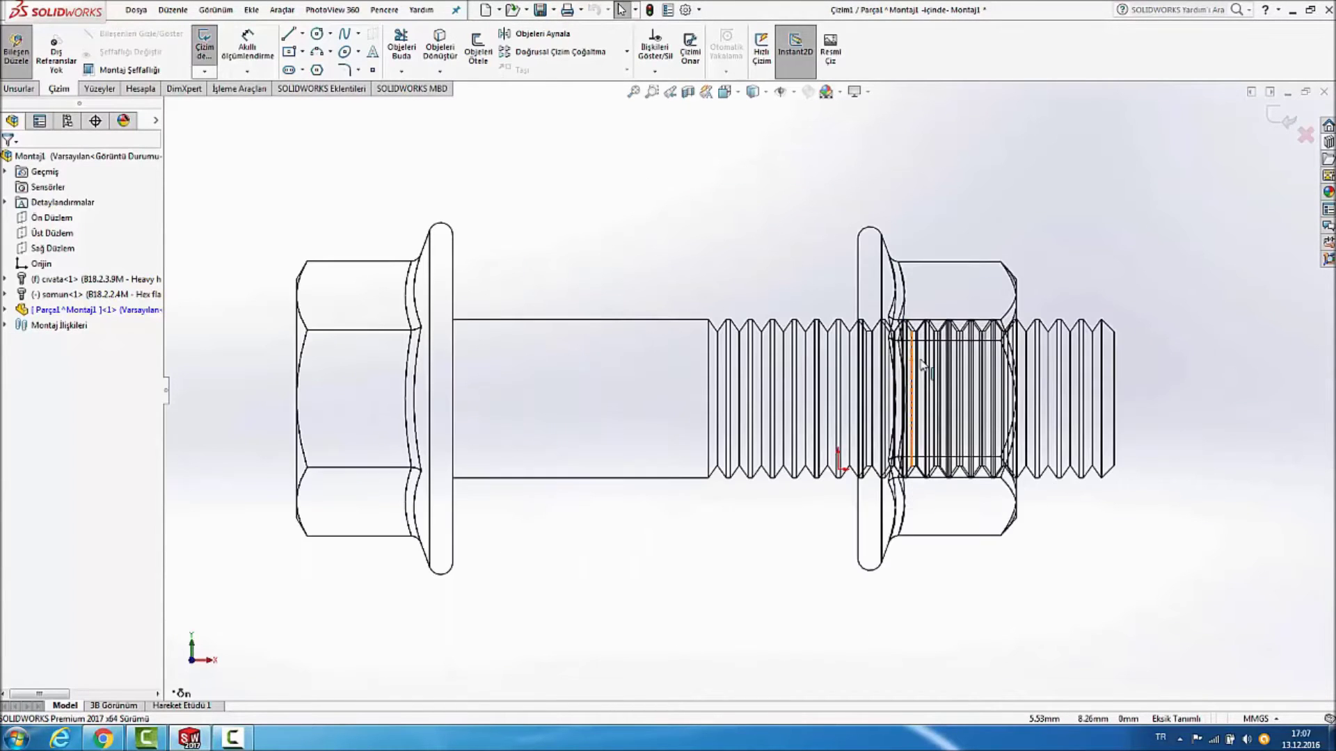
# Draw a horizontal axis line from the head flange to the nut flange and exit the sketch.
pyautogui.click(287, 40)
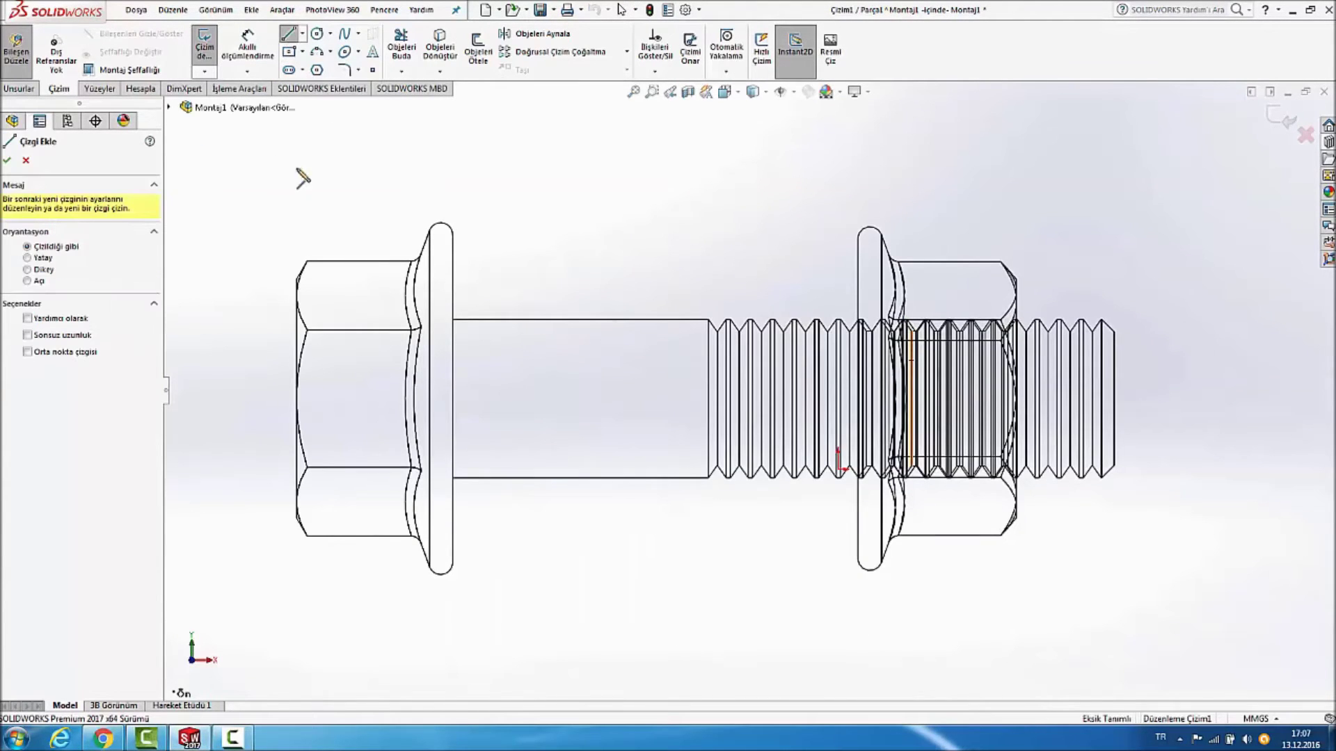
pyautogui.click(452, 399)
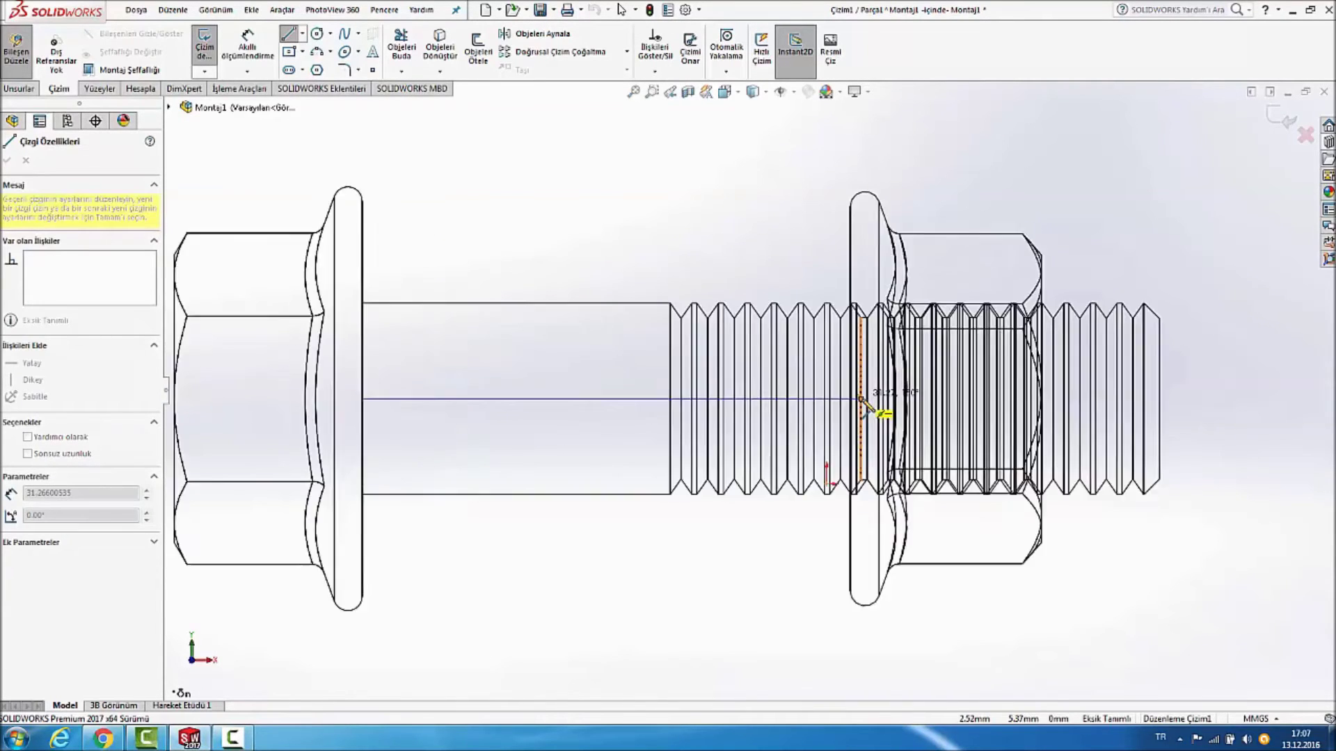
pyautogui.scroll(-3, 856, 398)
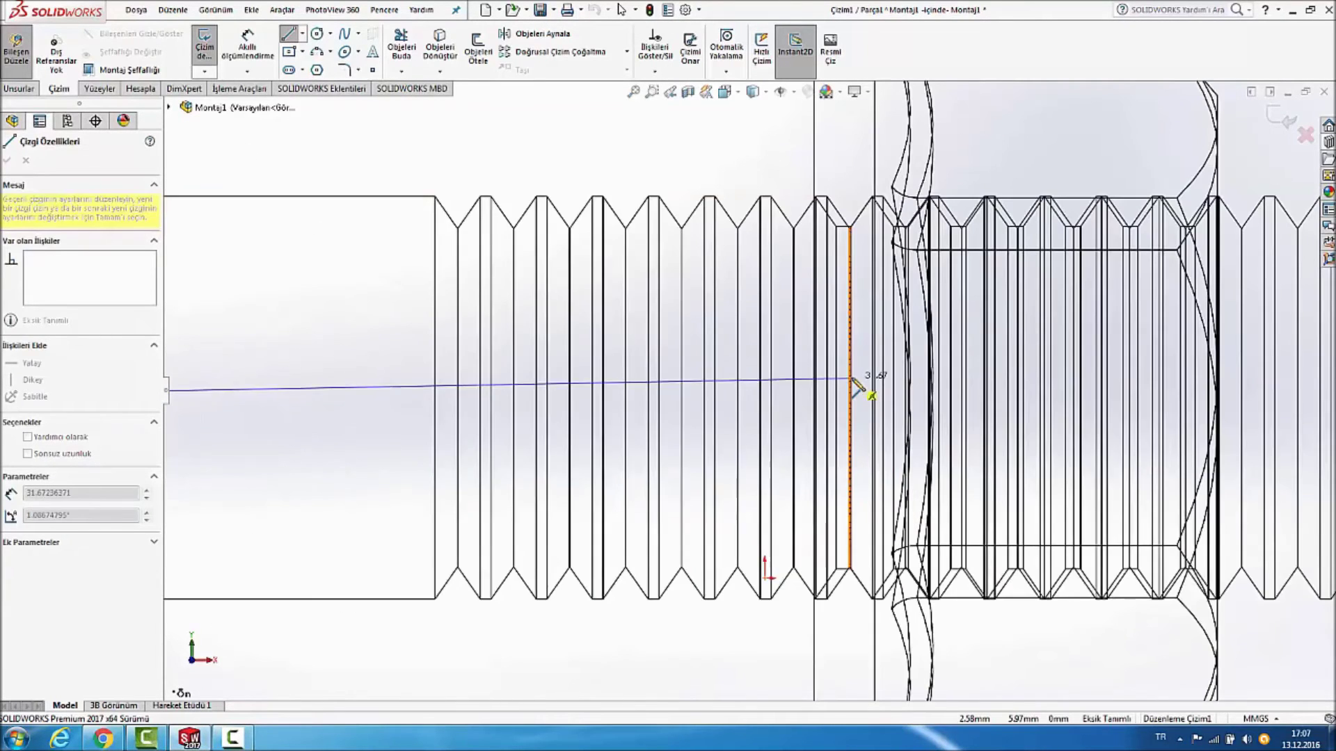
pyautogui.click(814, 398)
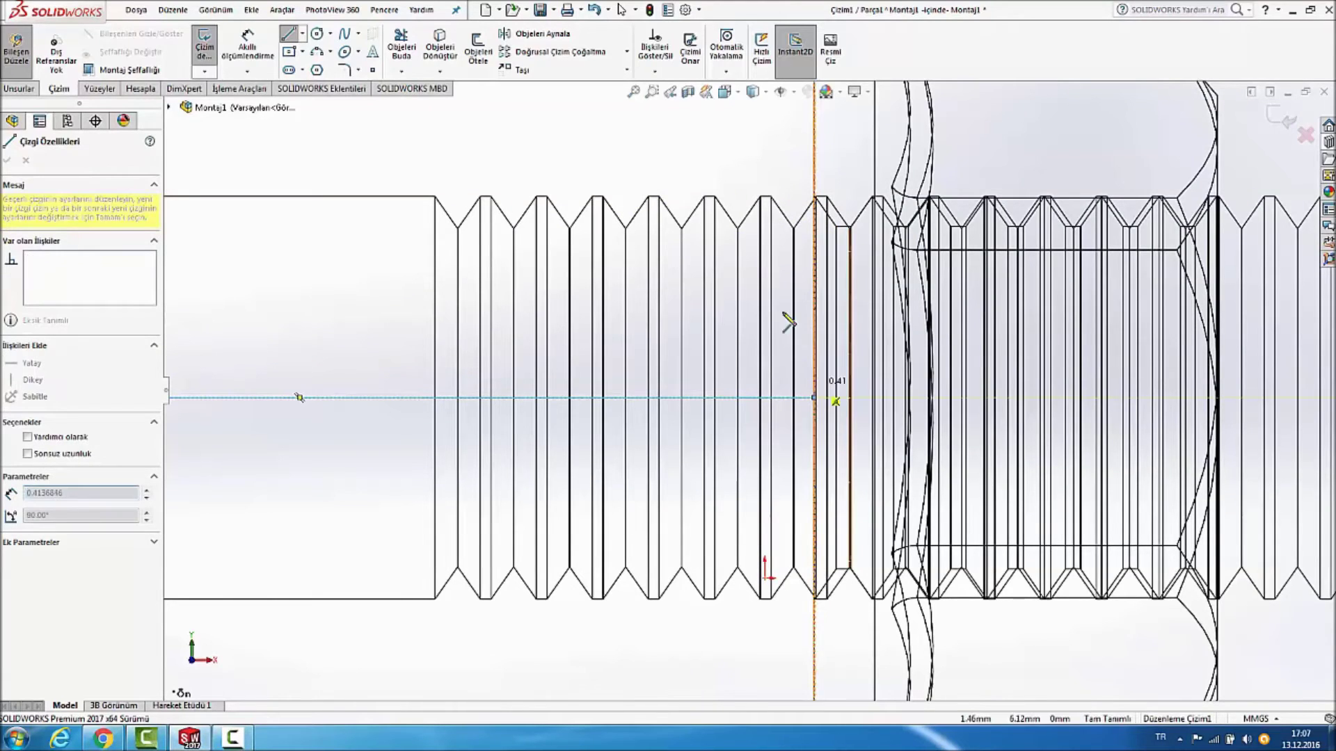
pyautogui.scroll(3, 730, 224)
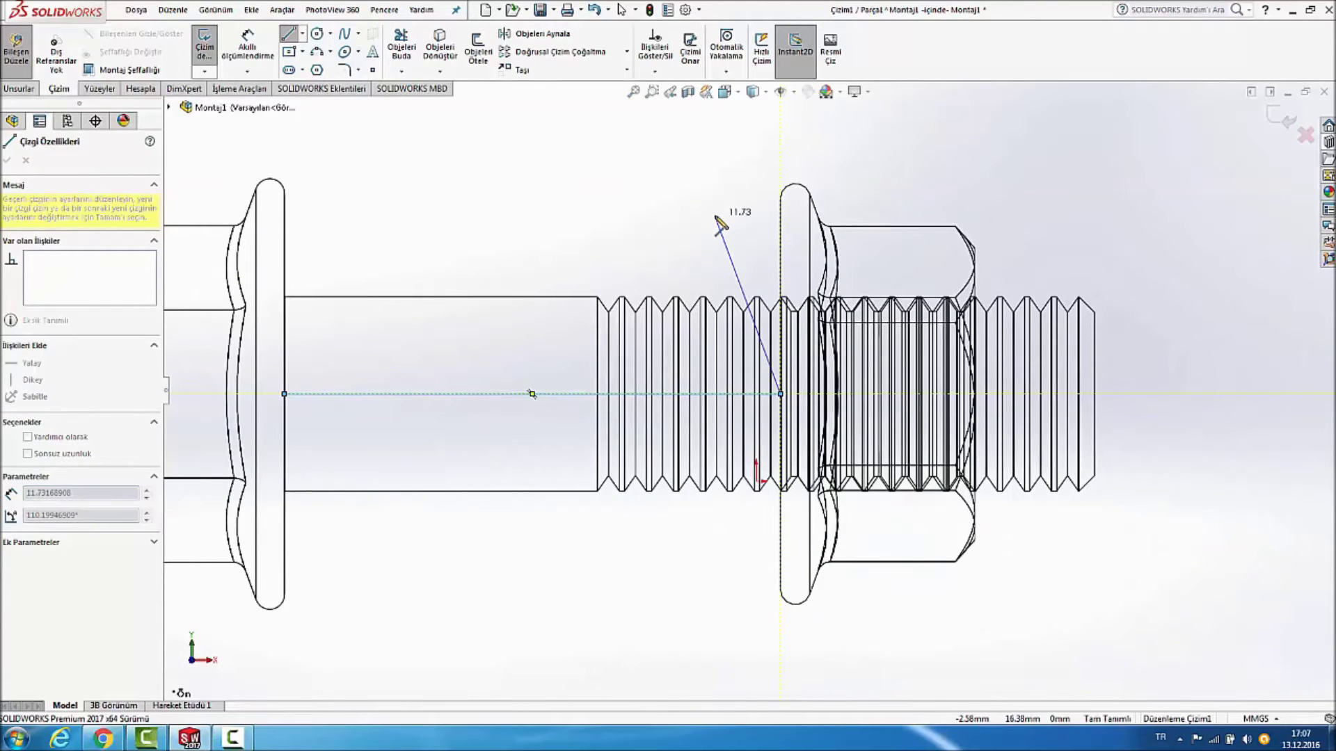
pyautogui.press('Escape')
pyautogui.click(1272, 119)
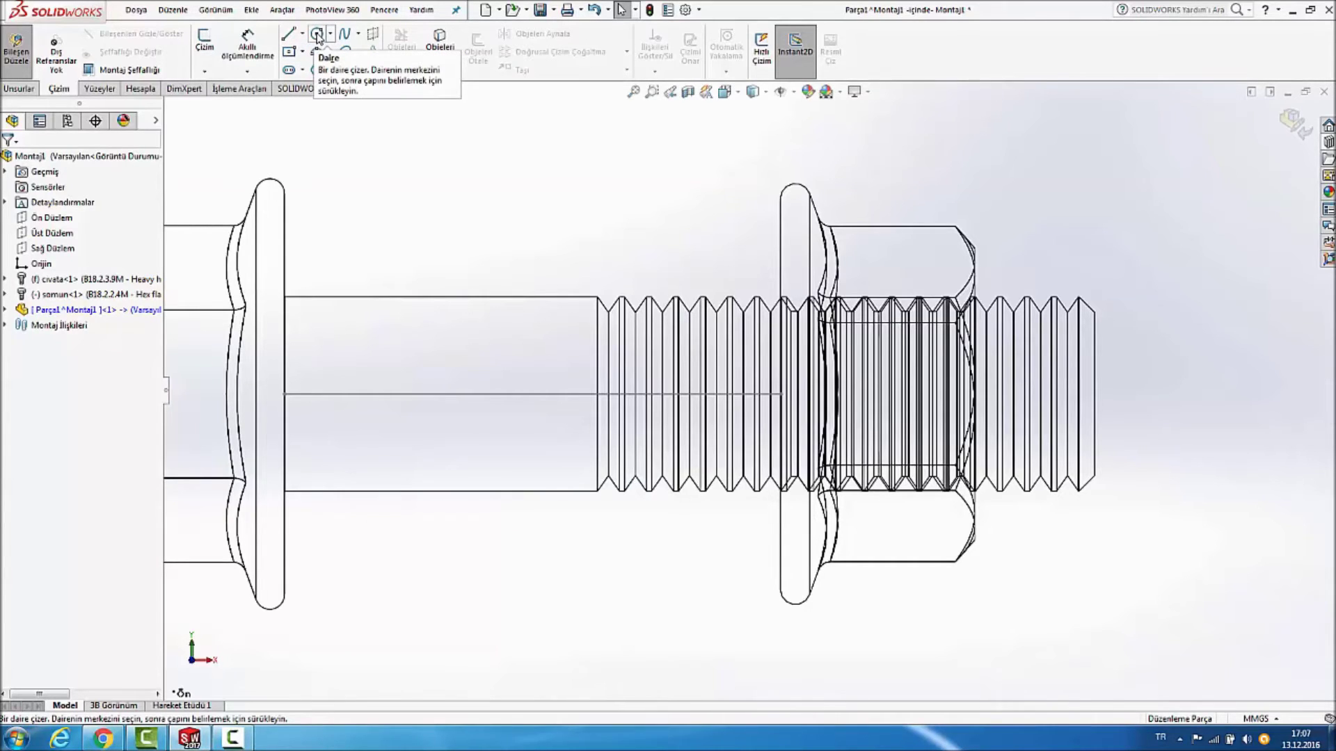
# Sketch a circle on Ön Düzlem centred at the bolt-head flange edge.
pyautogui.click(316, 35)
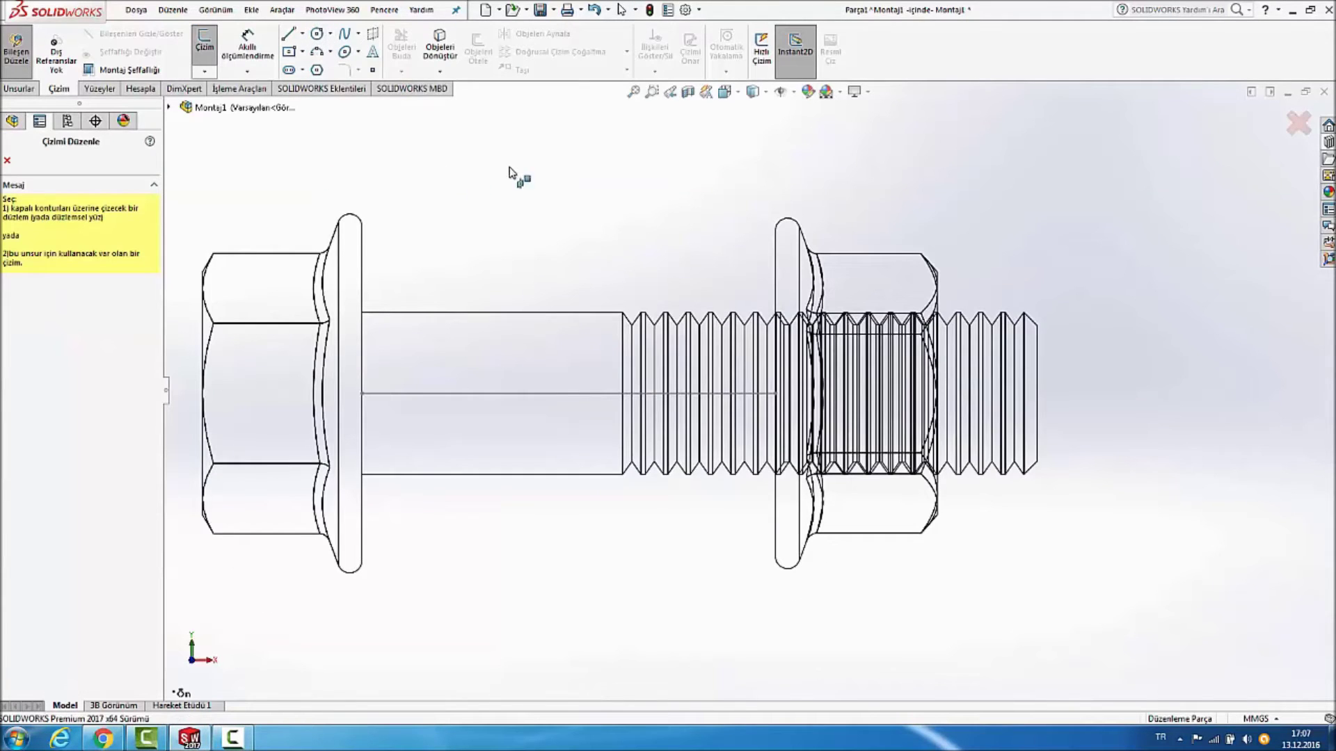
pyautogui.click(13, 123)
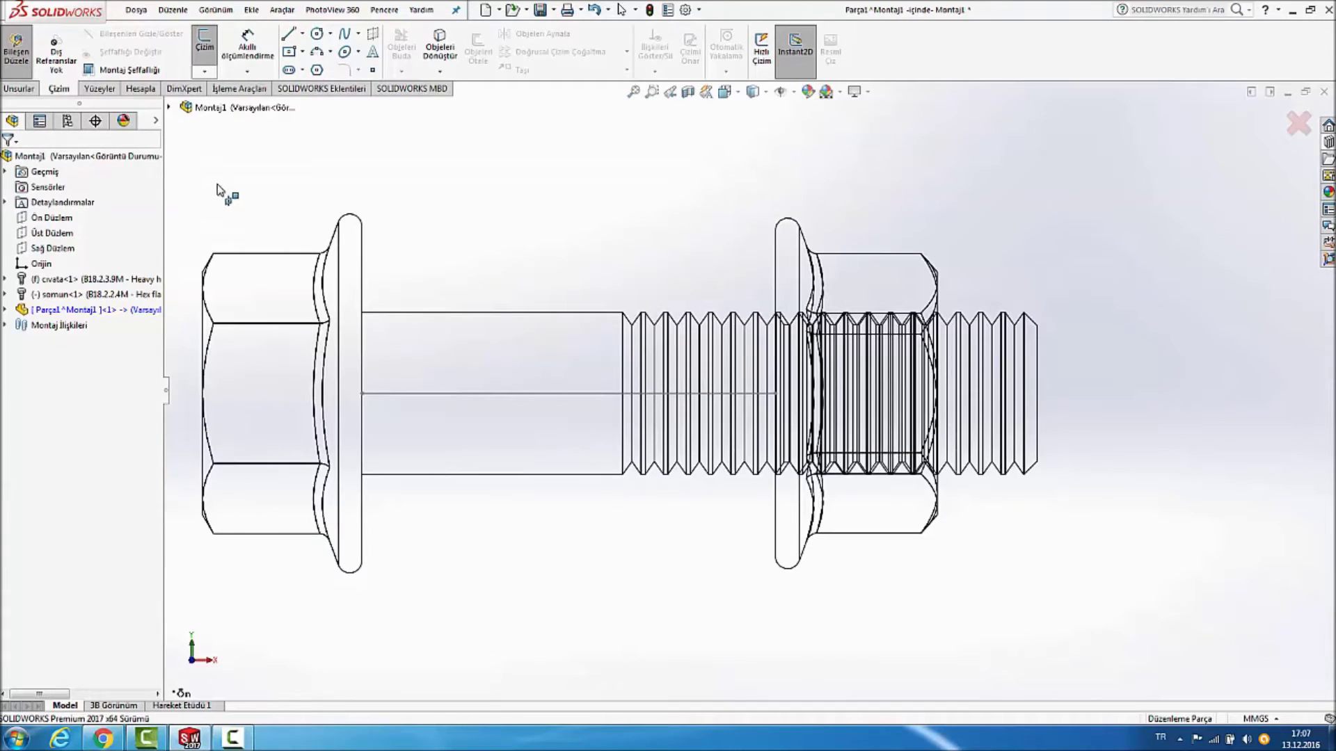
pyautogui.click(51, 217)
pyautogui.press('c')
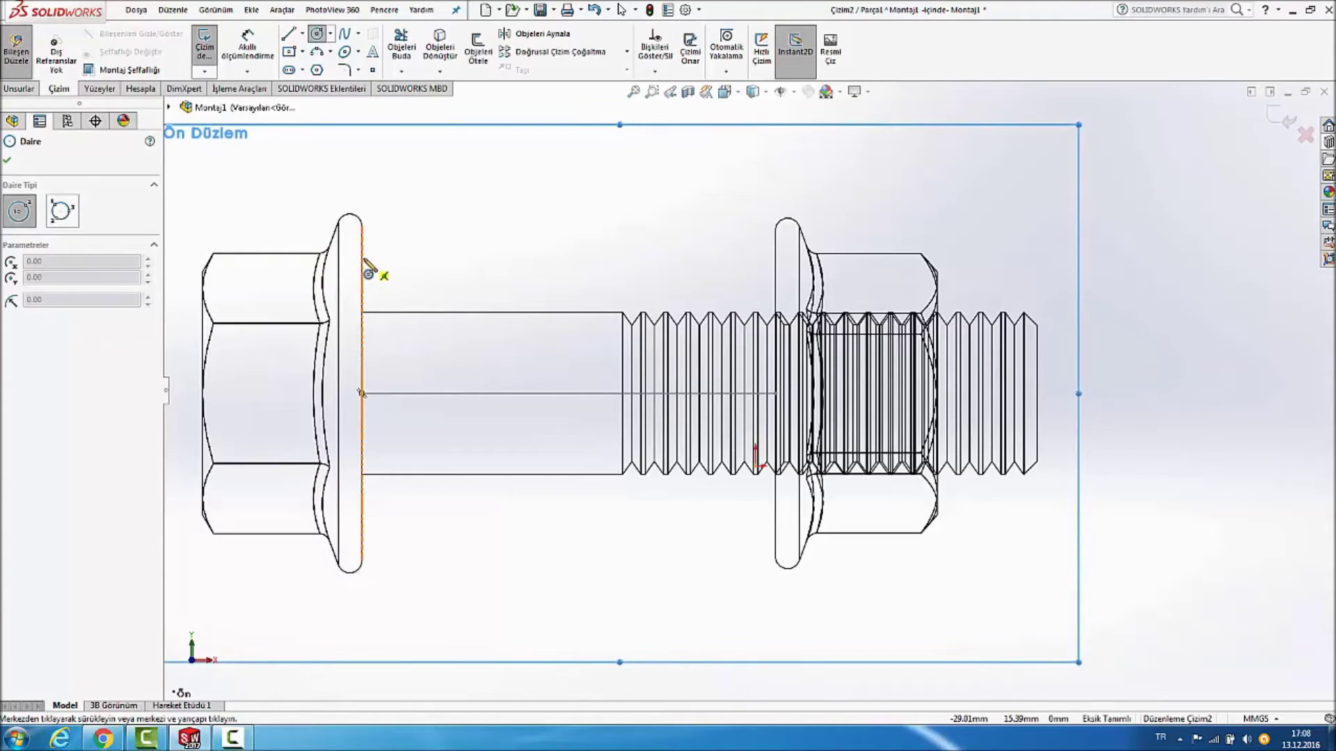
pyautogui.click(361, 261)
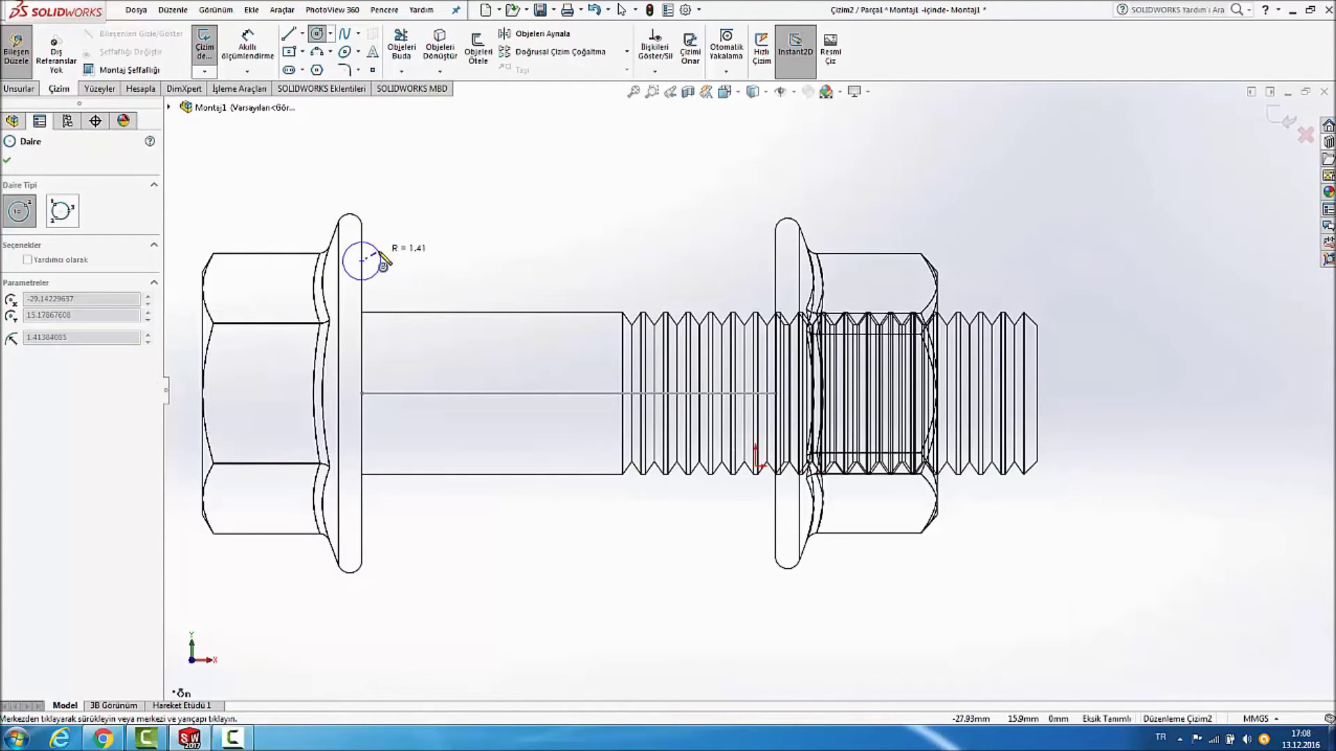
pyautogui.click(370, 244)
# Dimension the circle's diameter to 4 mm.
pyautogui.click(243, 47)
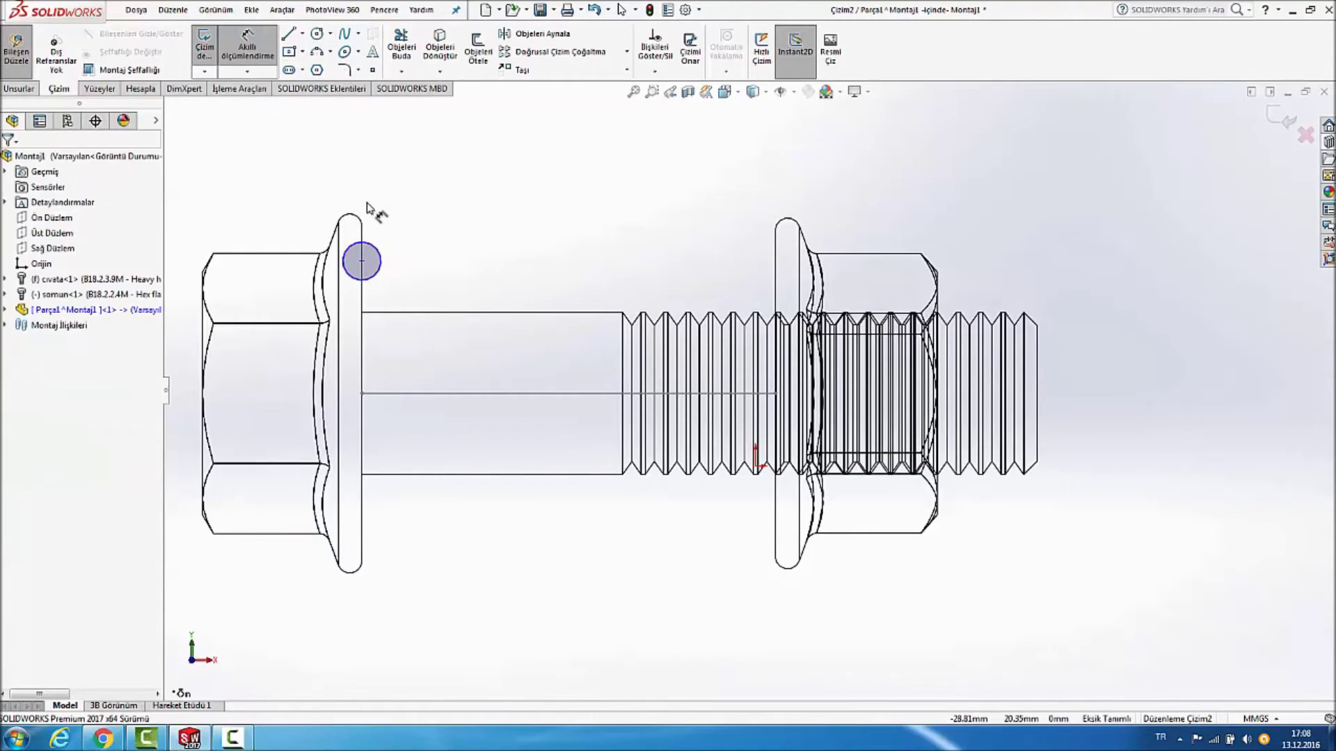
pyautogui.click(370, 244)
pyautogui.click(407, 209)
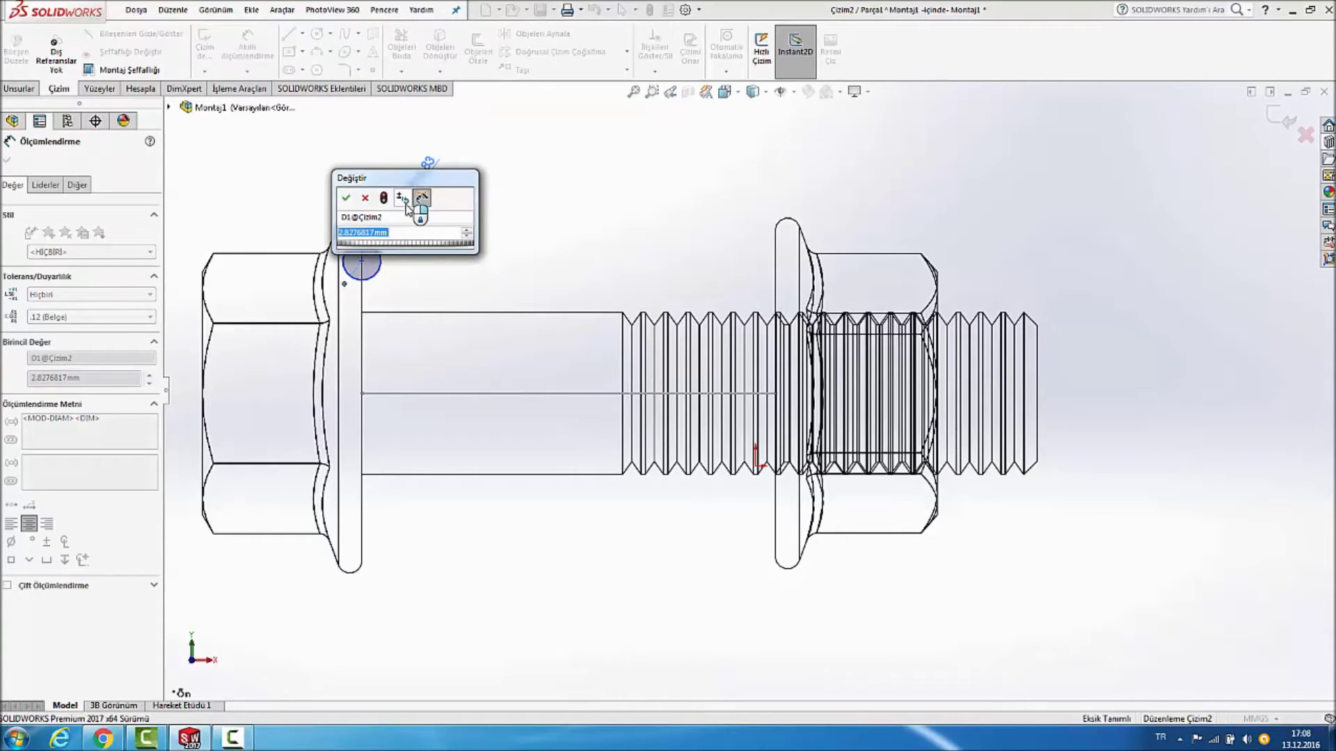
pyautogui.write('5')
pyautogui.press('Return')
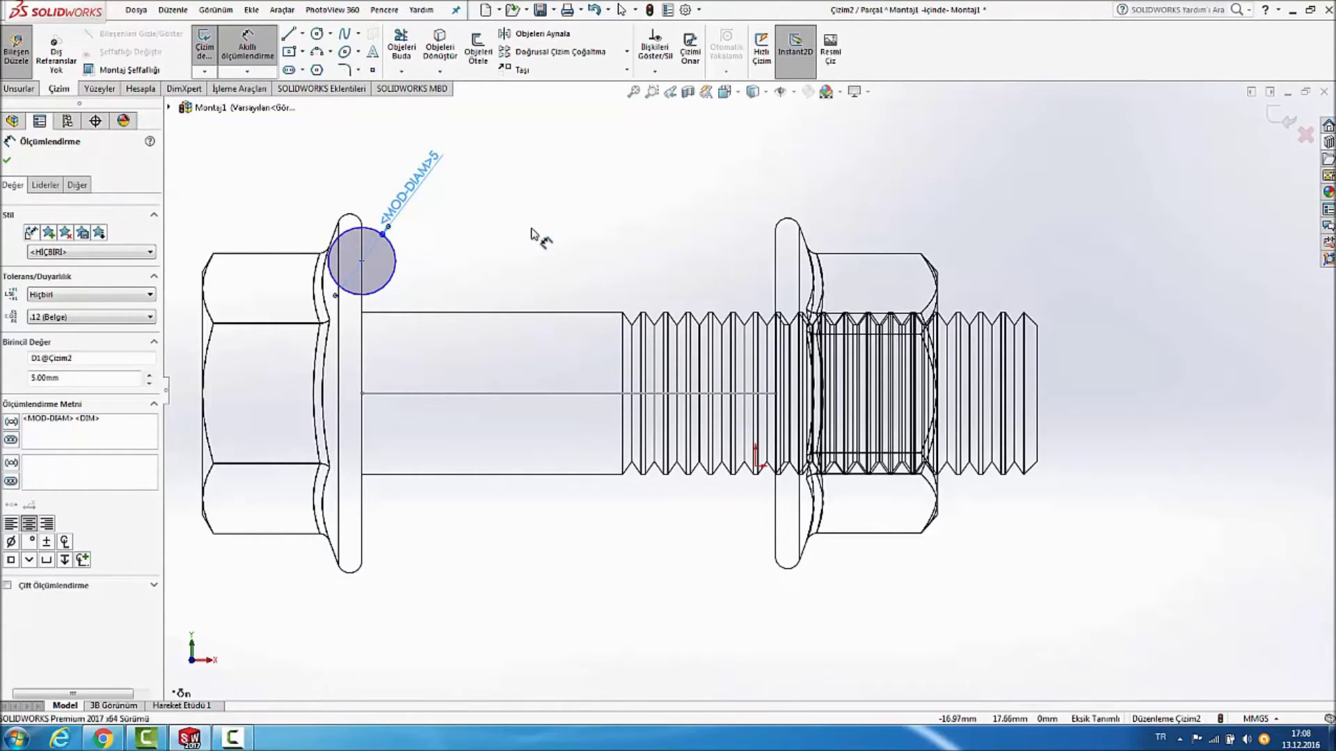
pyautogui.click(532, 232)
pyautogui.click(433, 173)
pyautogui.write('4')
pyautogui.press('Return')
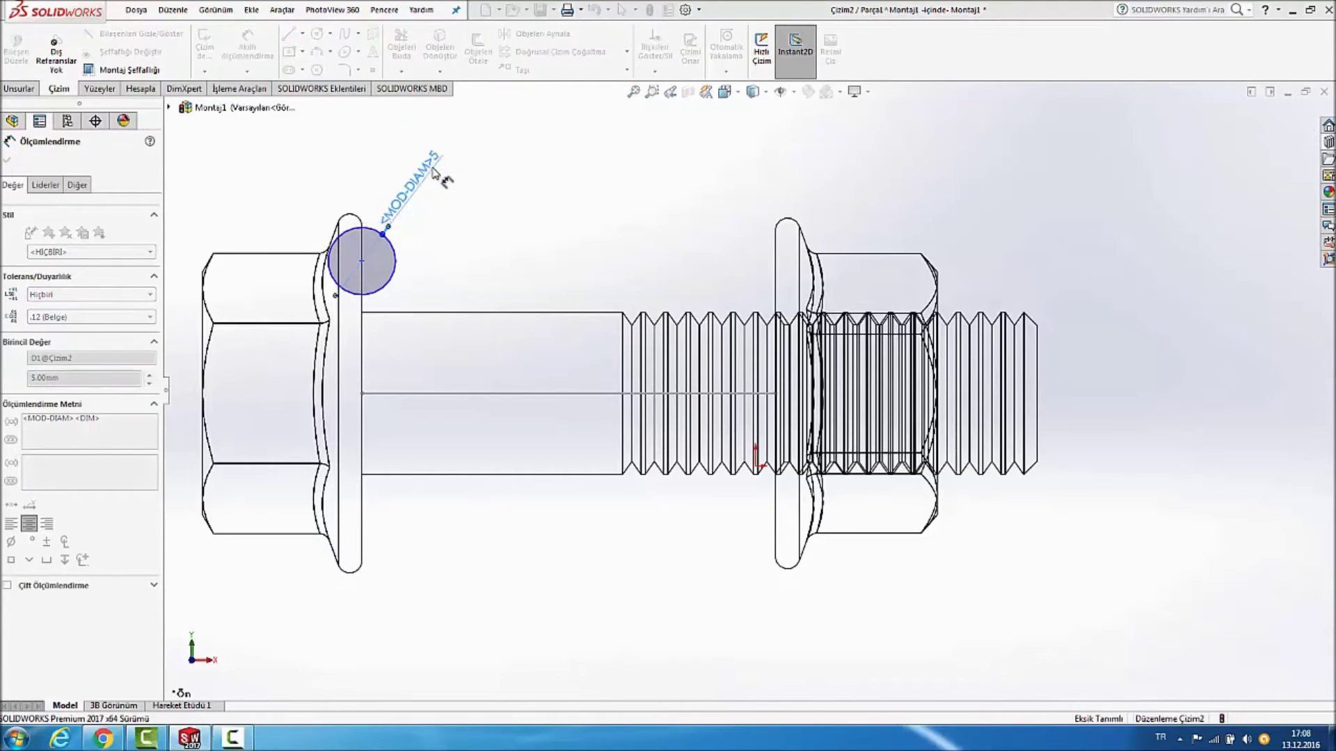
pyautogui.click(523, 237)
# Place the circle centre 10 mm from the axis line's endpoint and exit the sketch.
pyautogui.click(366, 394)
pyautogui.click(362, 261)
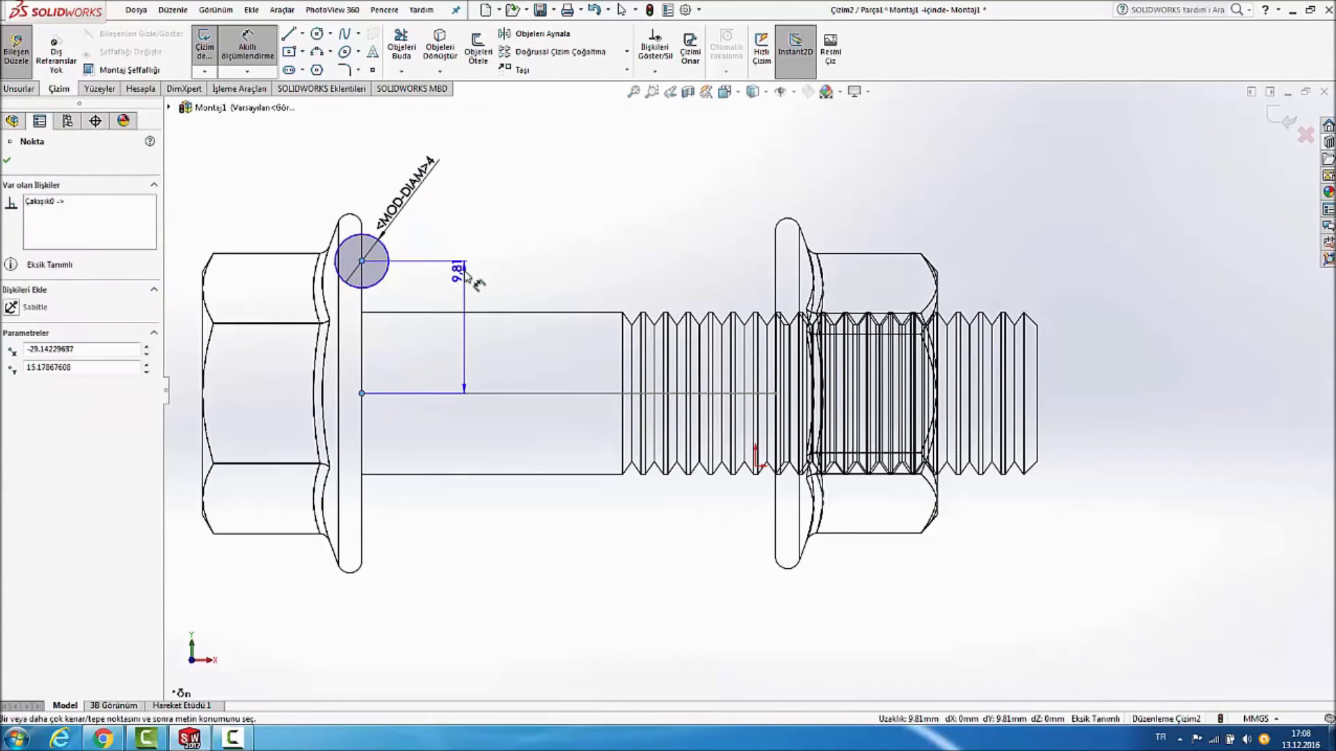
pyautogui.click(467, 278)
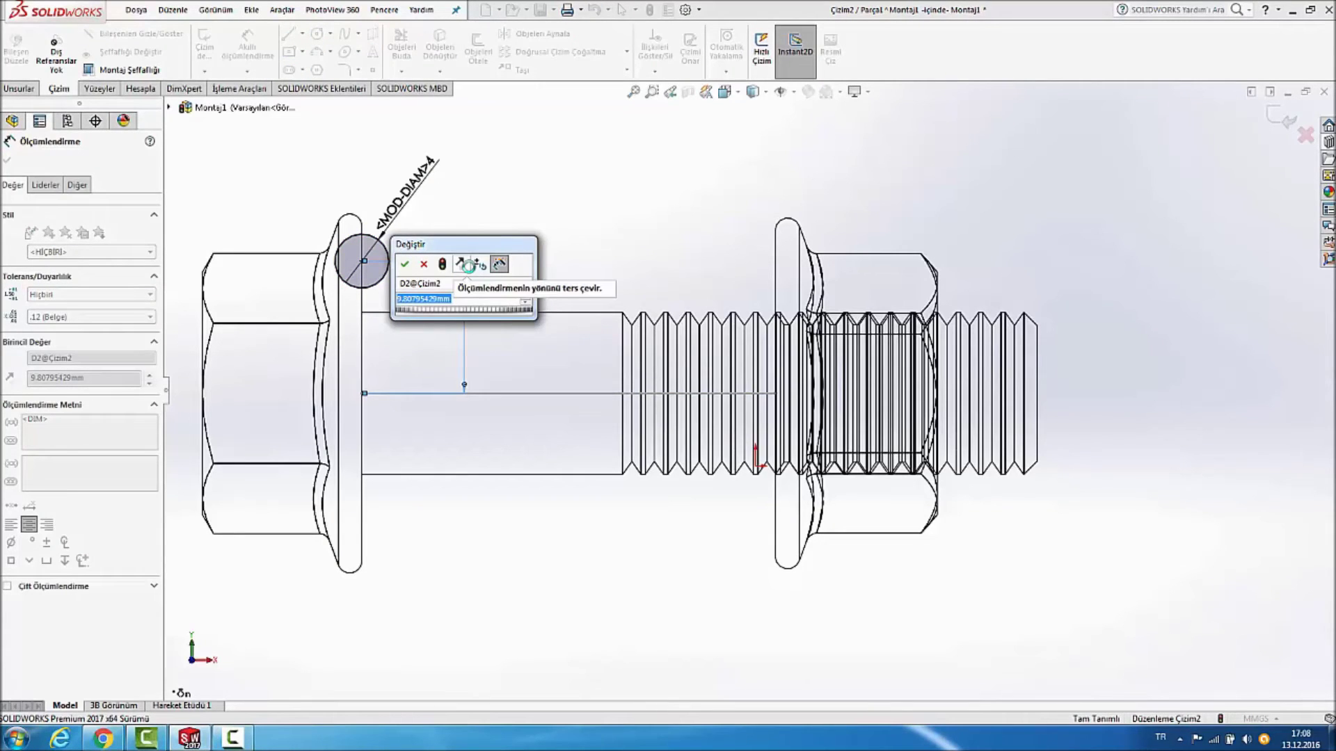
pyautogui.write('10')
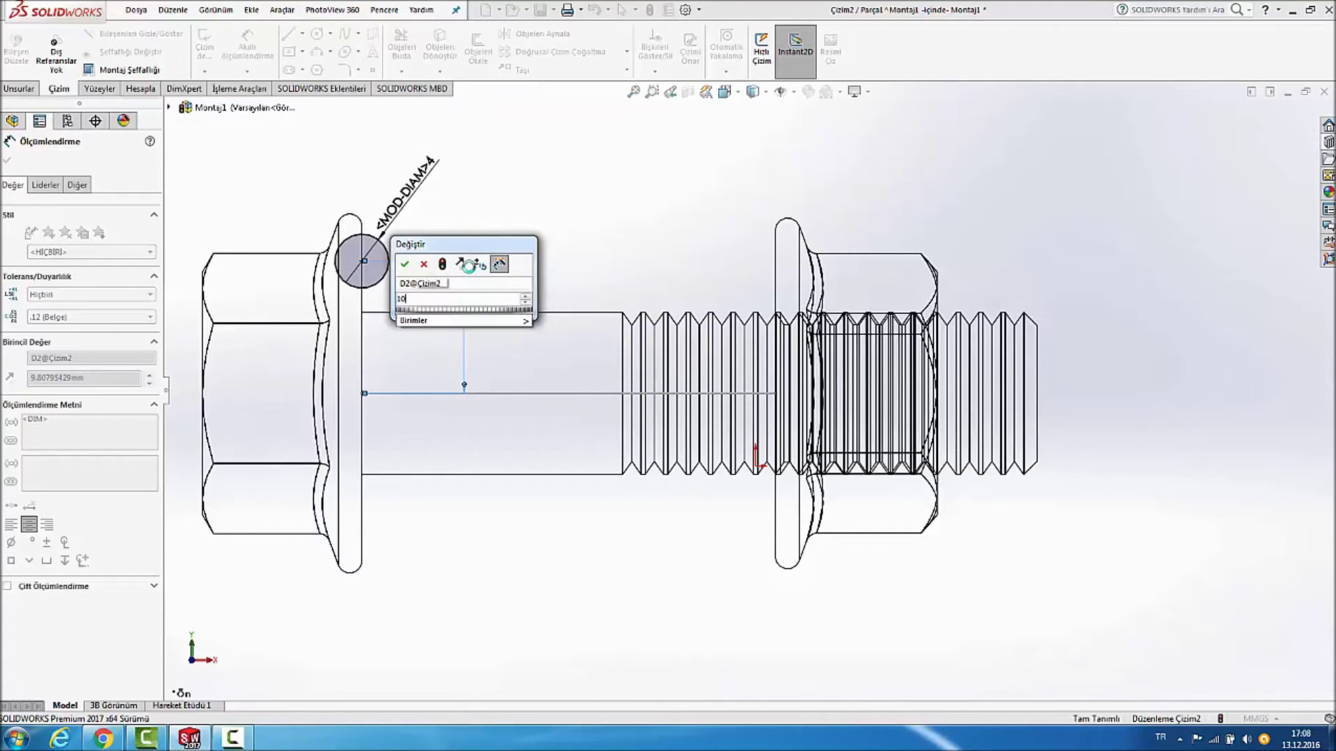
pyautogui.press('Return')
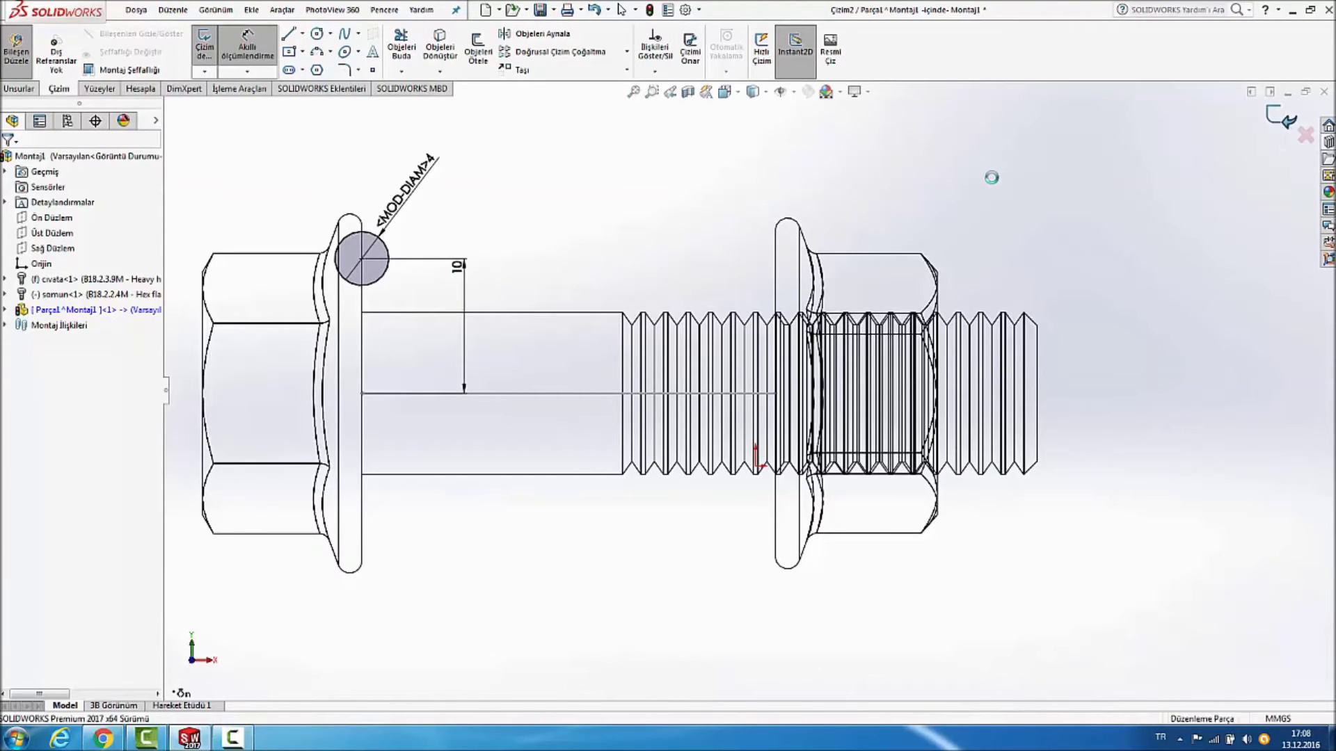
pyautogui.click(1280, 120)
pyautogui.click(493, 201)
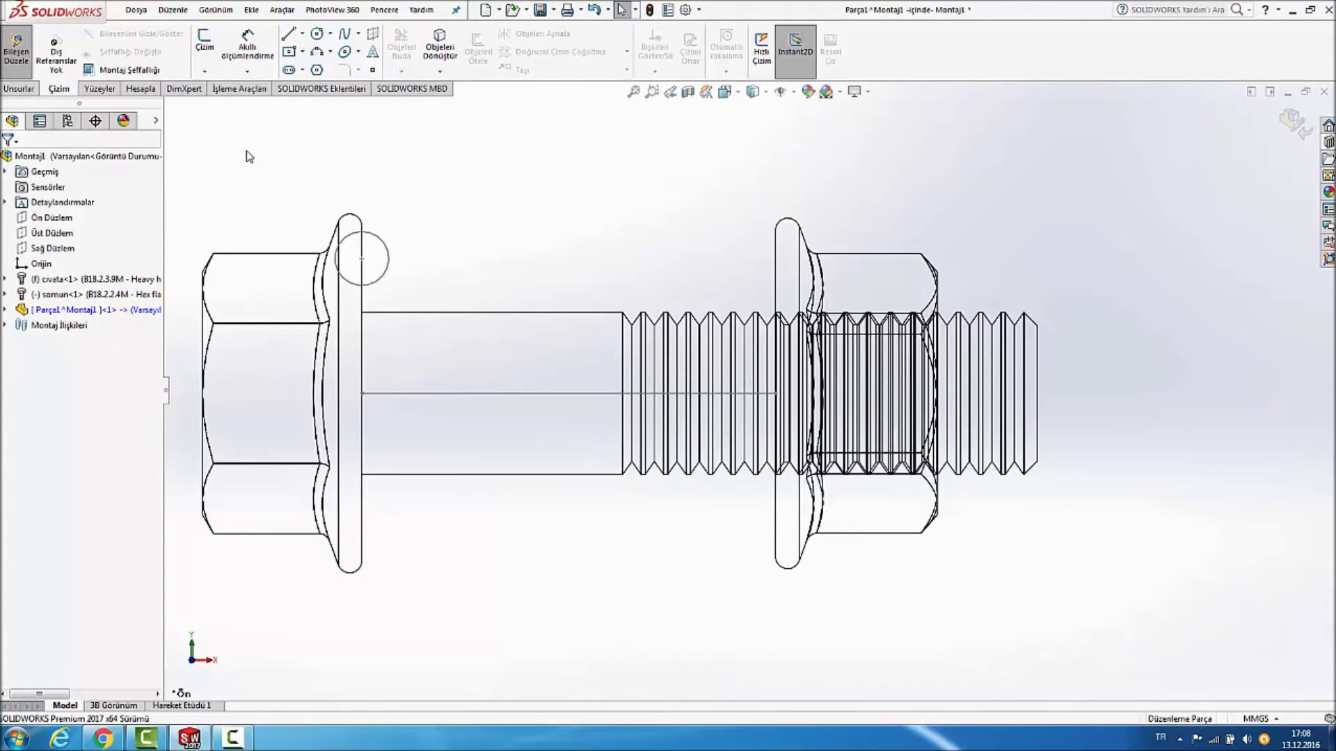
# Start a Sweep with the circle as profile and the axis line as path.
pyautogui.click(16, 91)
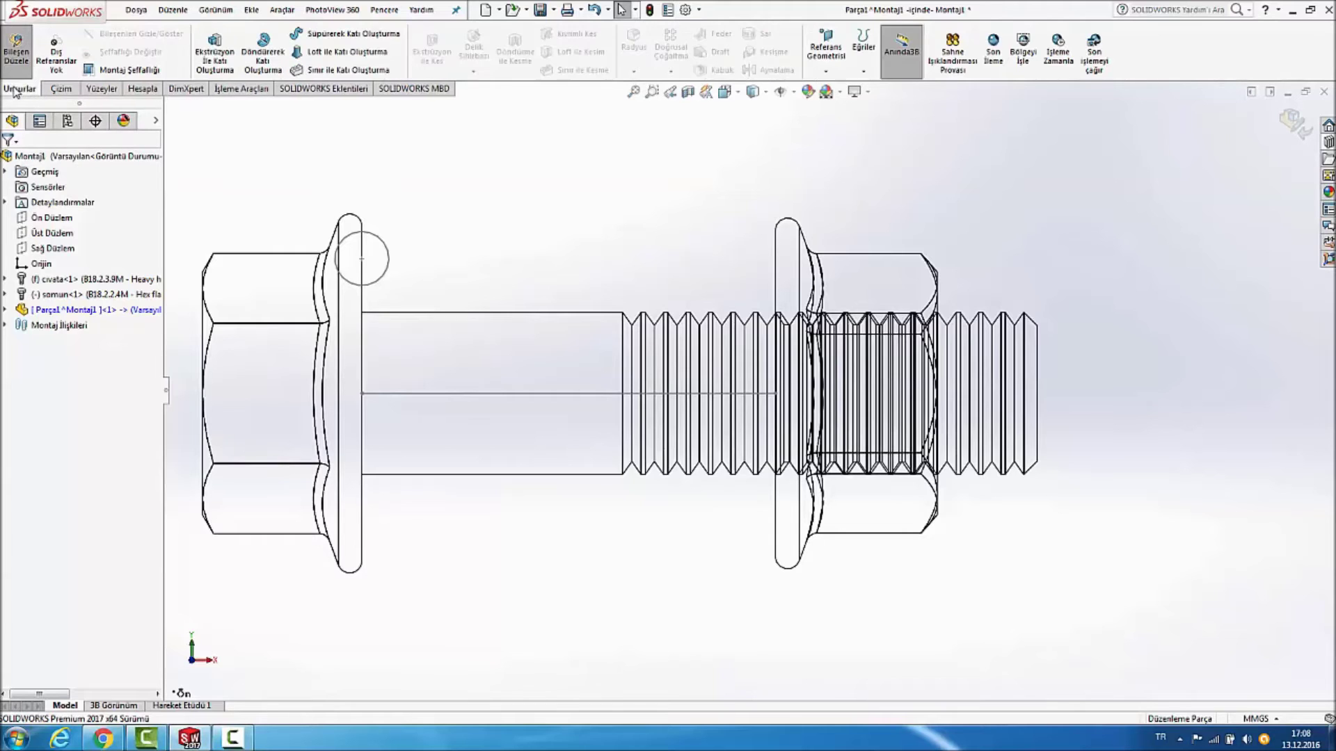
pyautogui.click(329, 36)
pyautogui.click(378, 239)
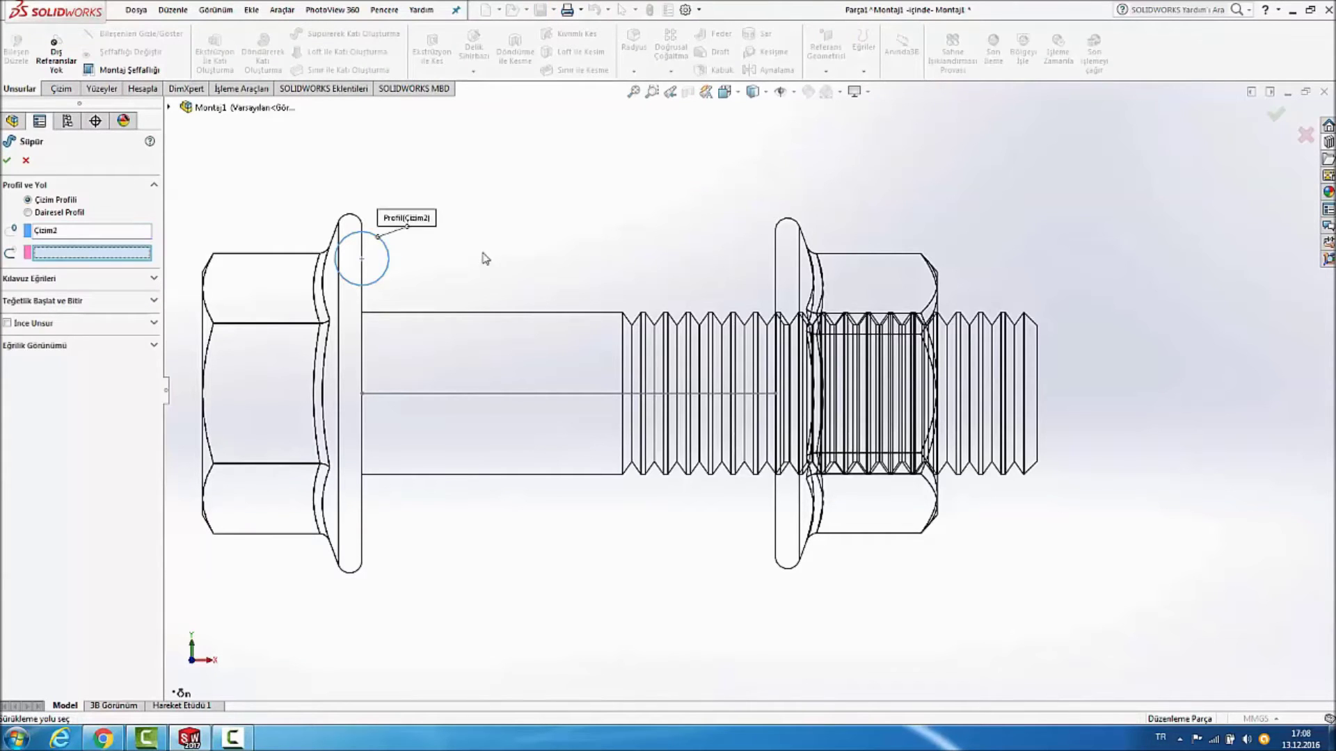
pyautogui.click(455, 396)
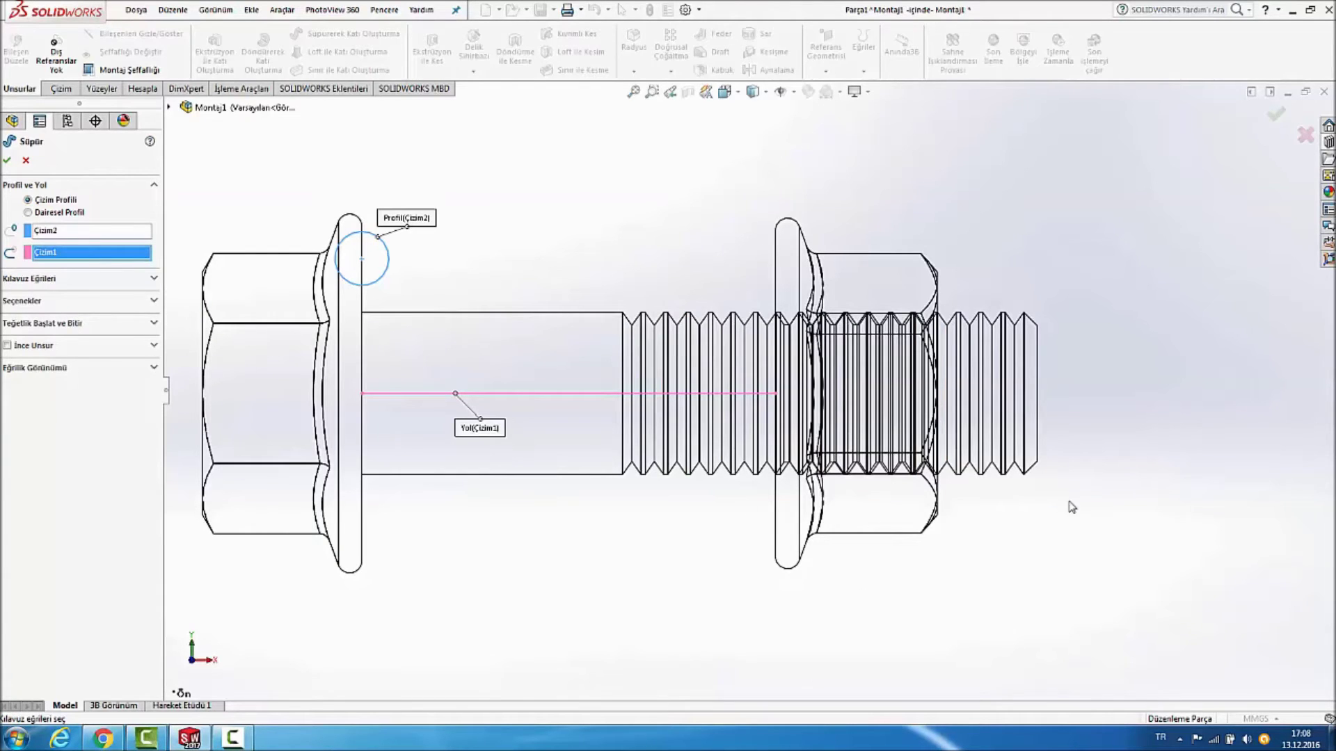
# Give the sweep a twist of 3 turns along the path and create the spring.
pyautogui.click(154, 302)
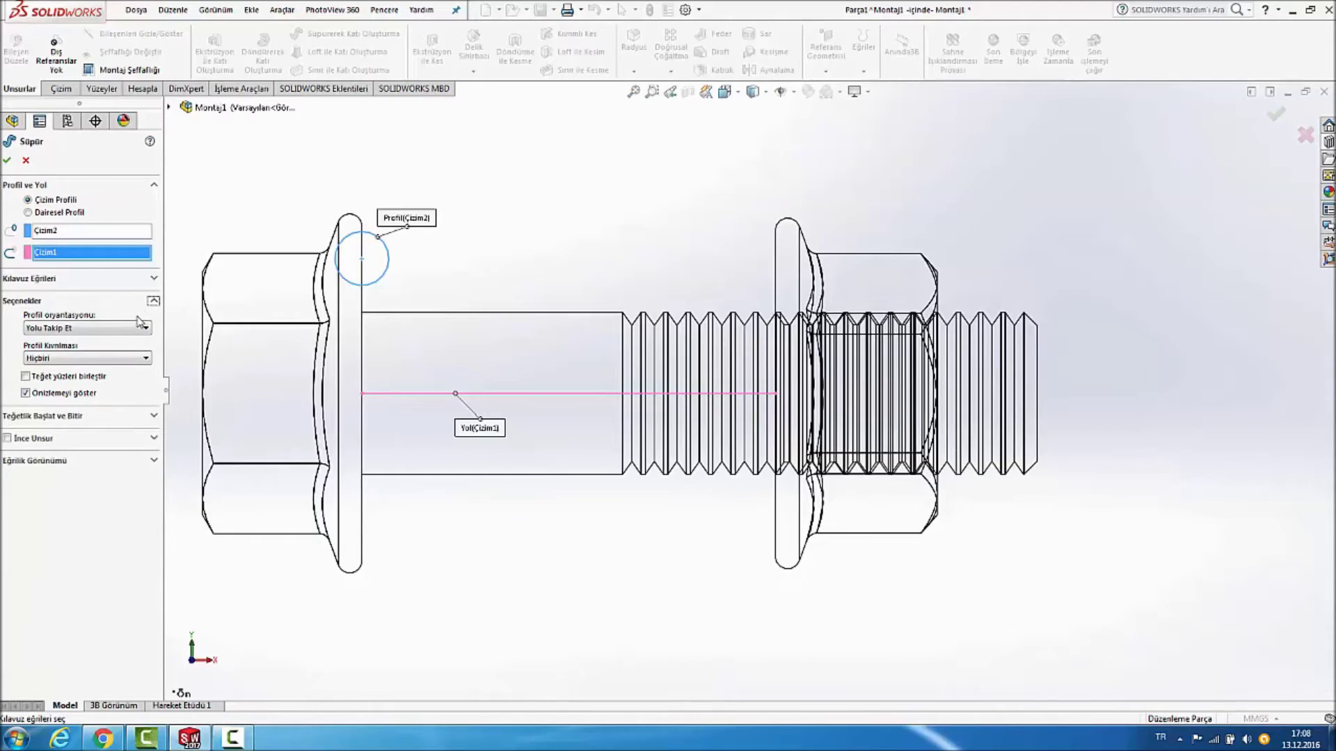
pyautogui.click(116, 329)
pyautogui.click(116, 329)
pyautogui.click(104, 359)
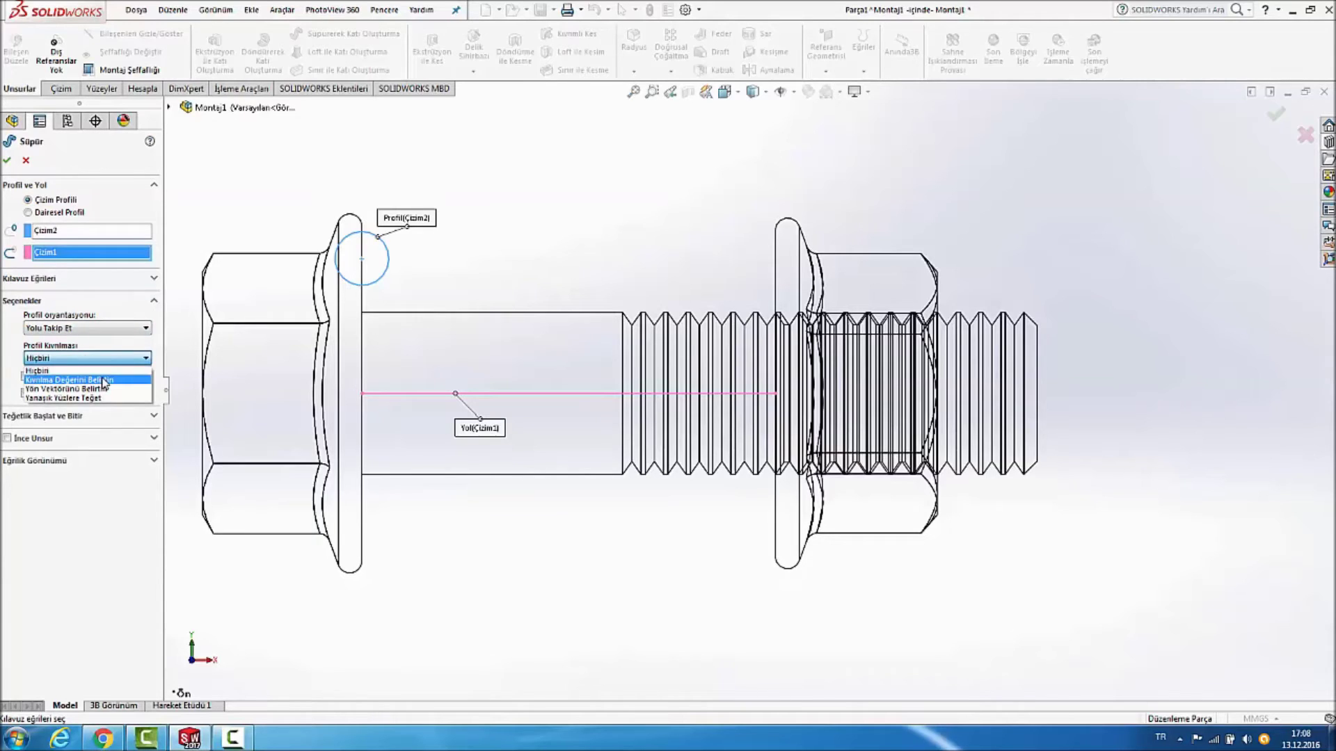
pyautogui.click(104, 381)
pyautogui.click(113, 366)
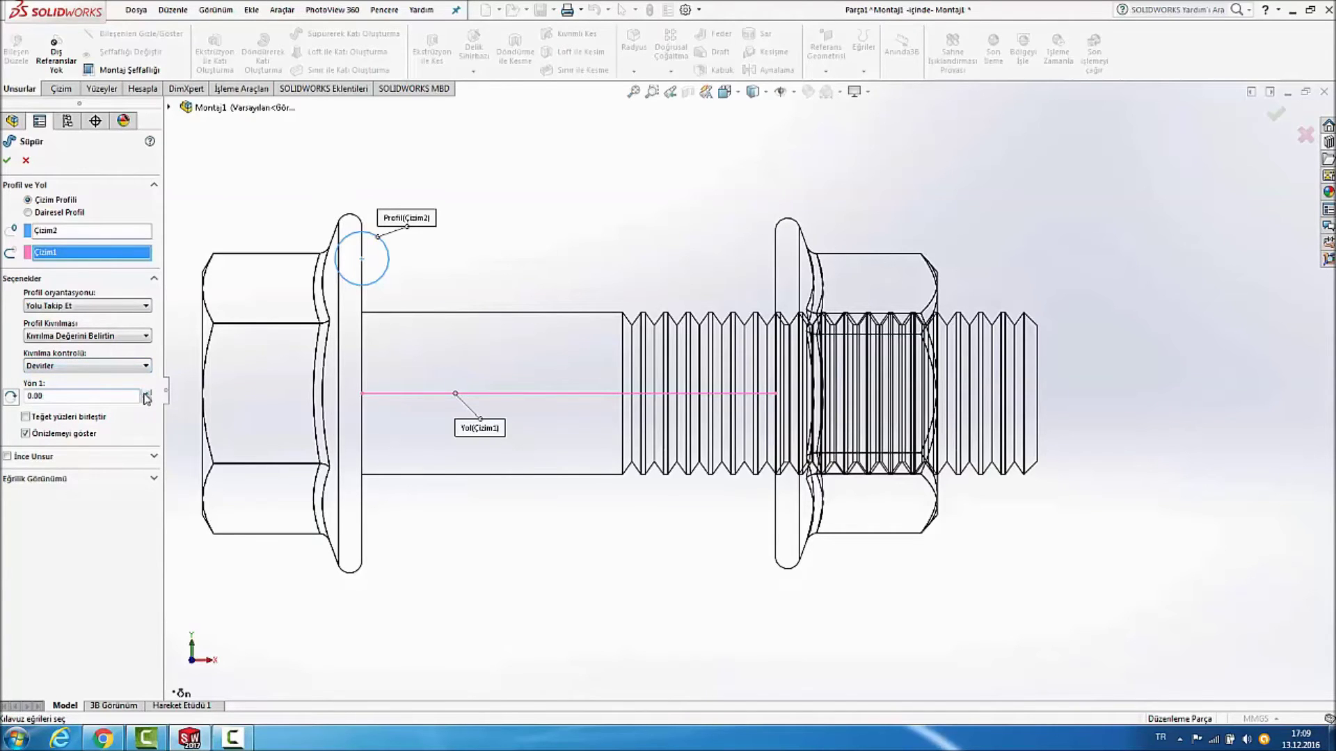
pyautogui.doubleClick(146, 394)
pyautogui.click(146, 394)
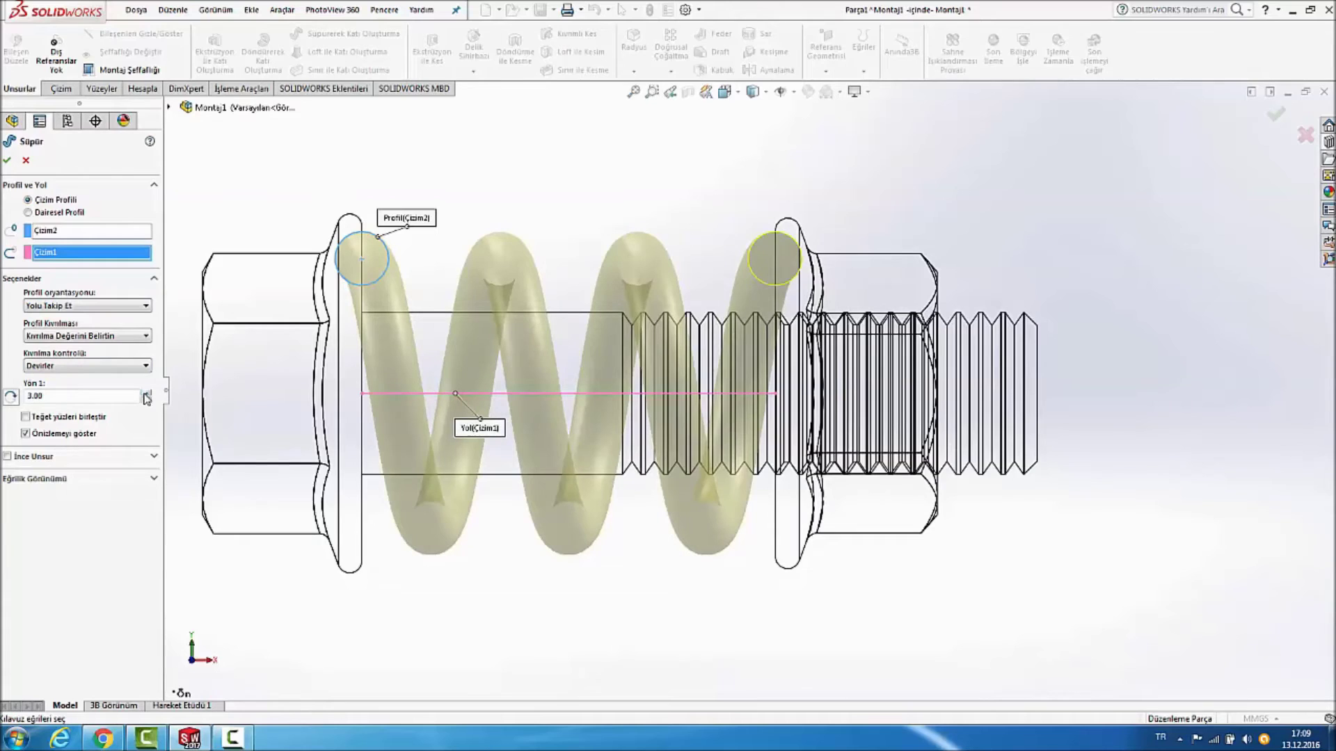
pyautogui.click(145, 394)
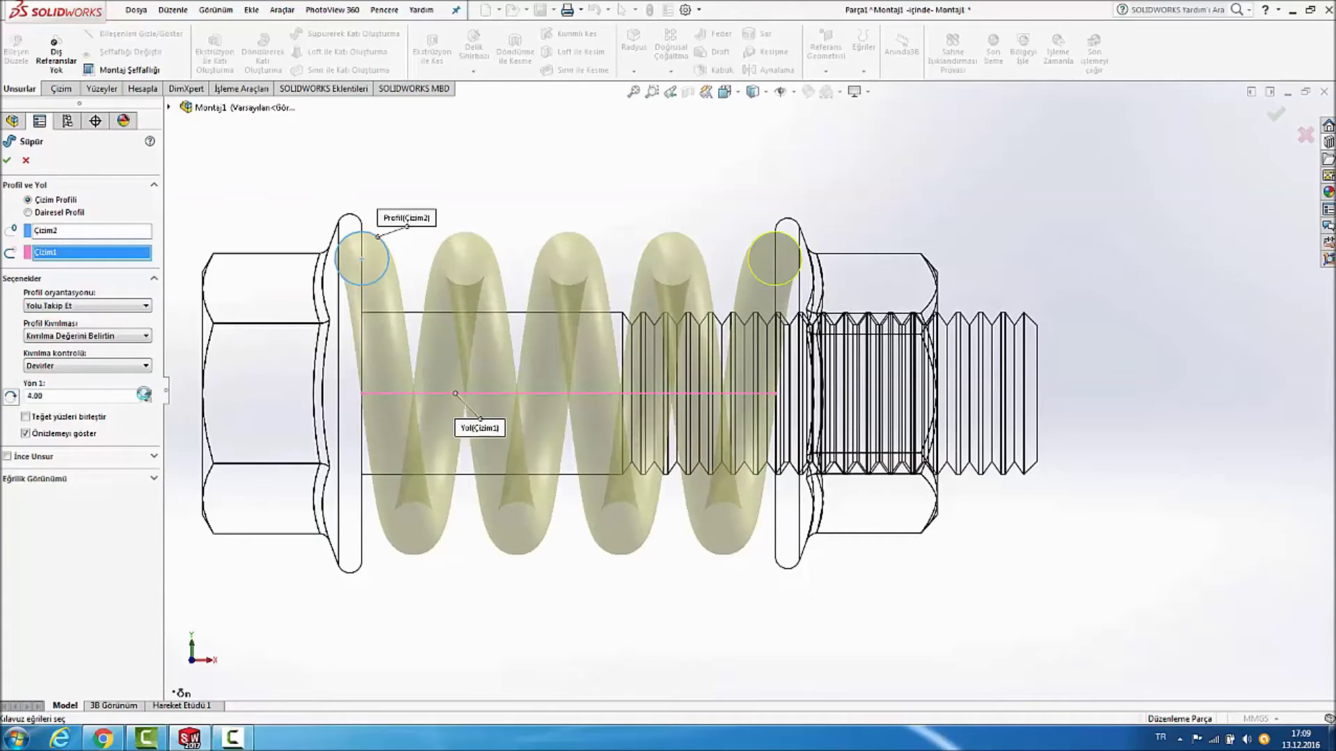
pyautogui.click(146, 400)
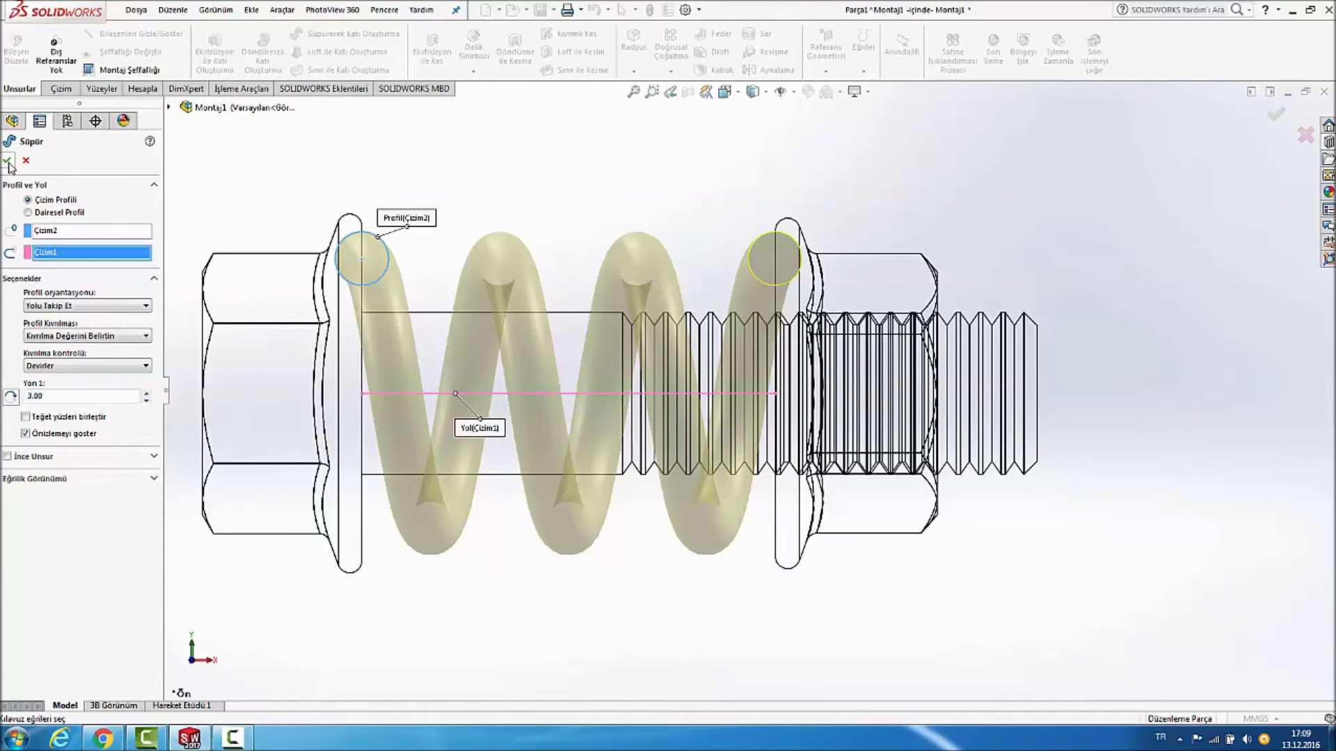
pyautogui.click(8, 163)
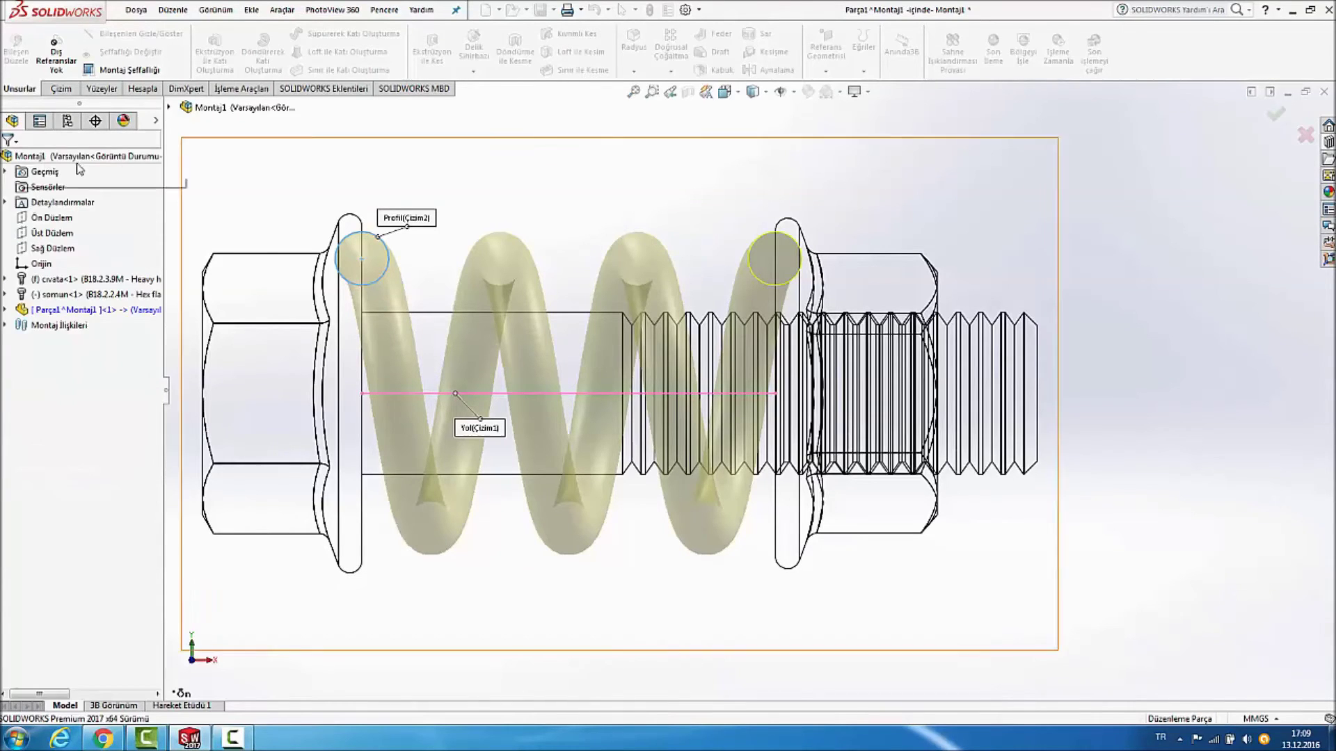
pyautogui.click(649, 181)
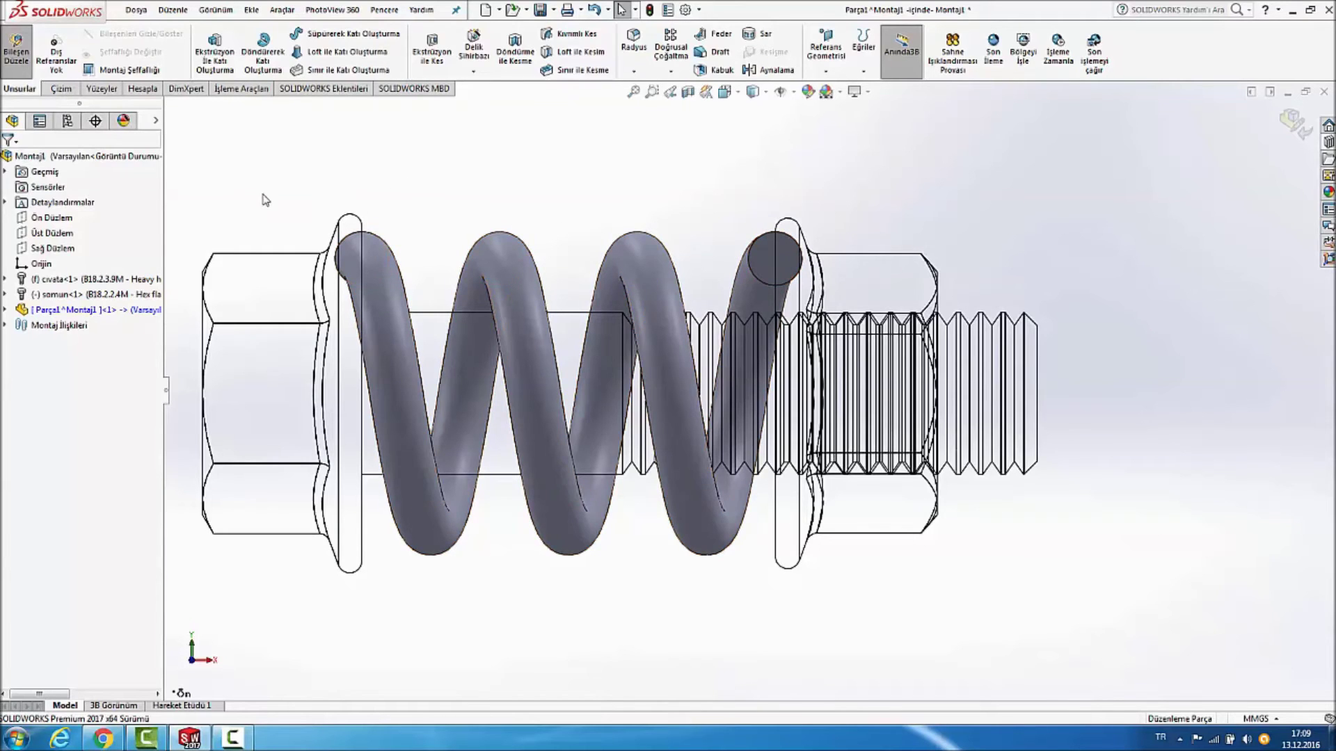
# Draw a corner rectangle on Ön Düzlem from the spring's top-left to below the last coil.
pyautogui.click(66, 89)
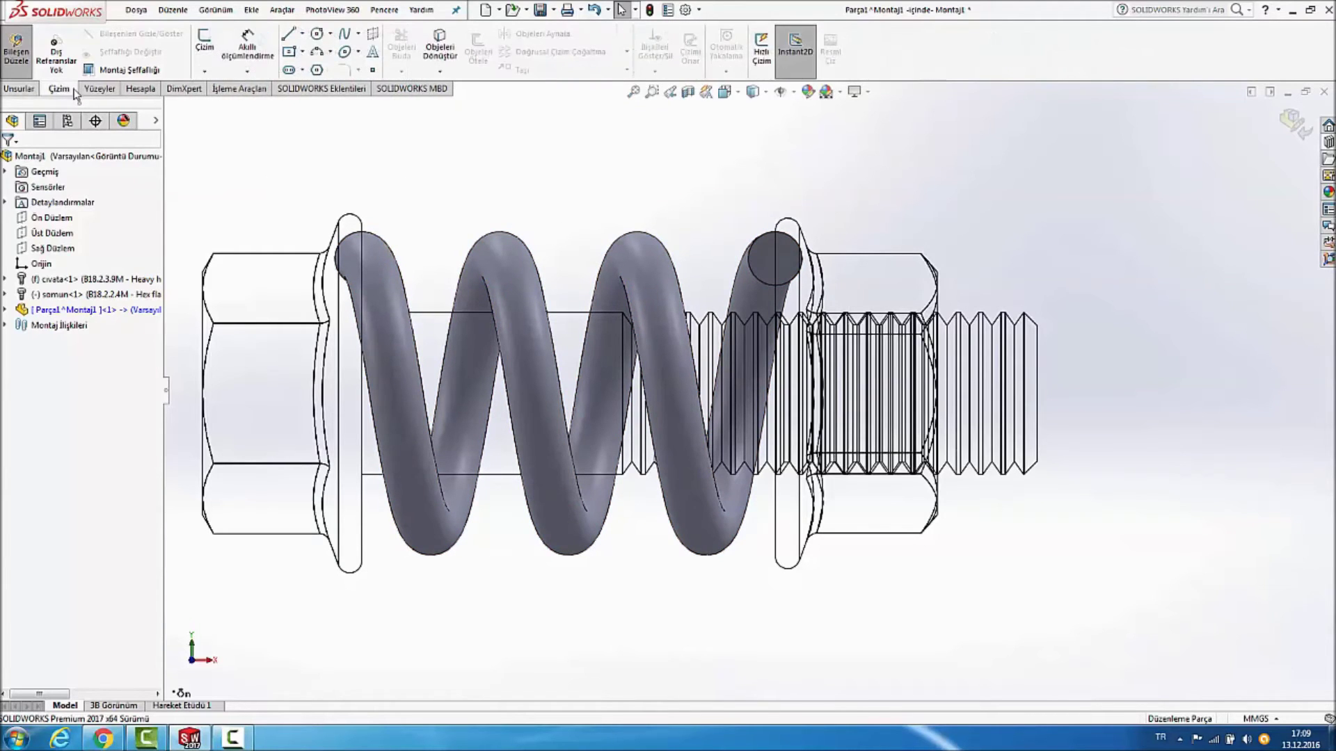
pyautogui.click(304, 52)
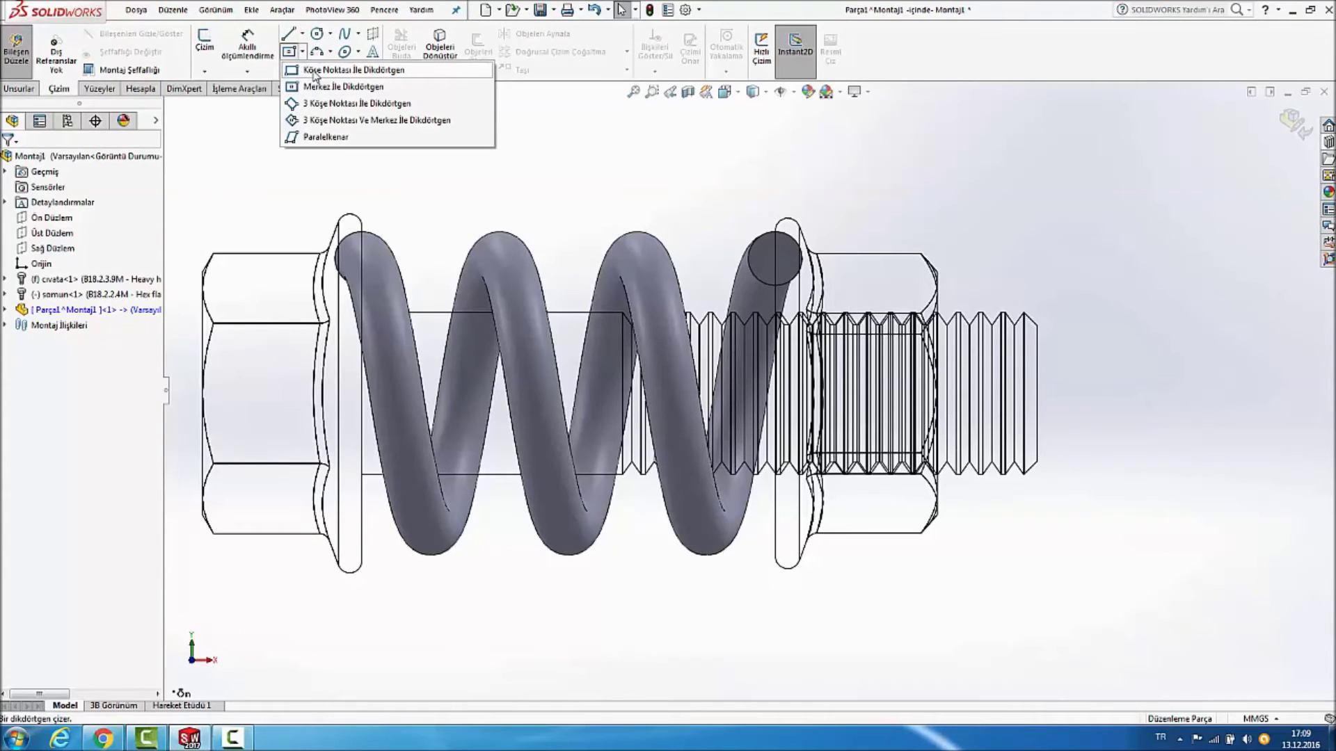
pyautogui.click(316, 71)
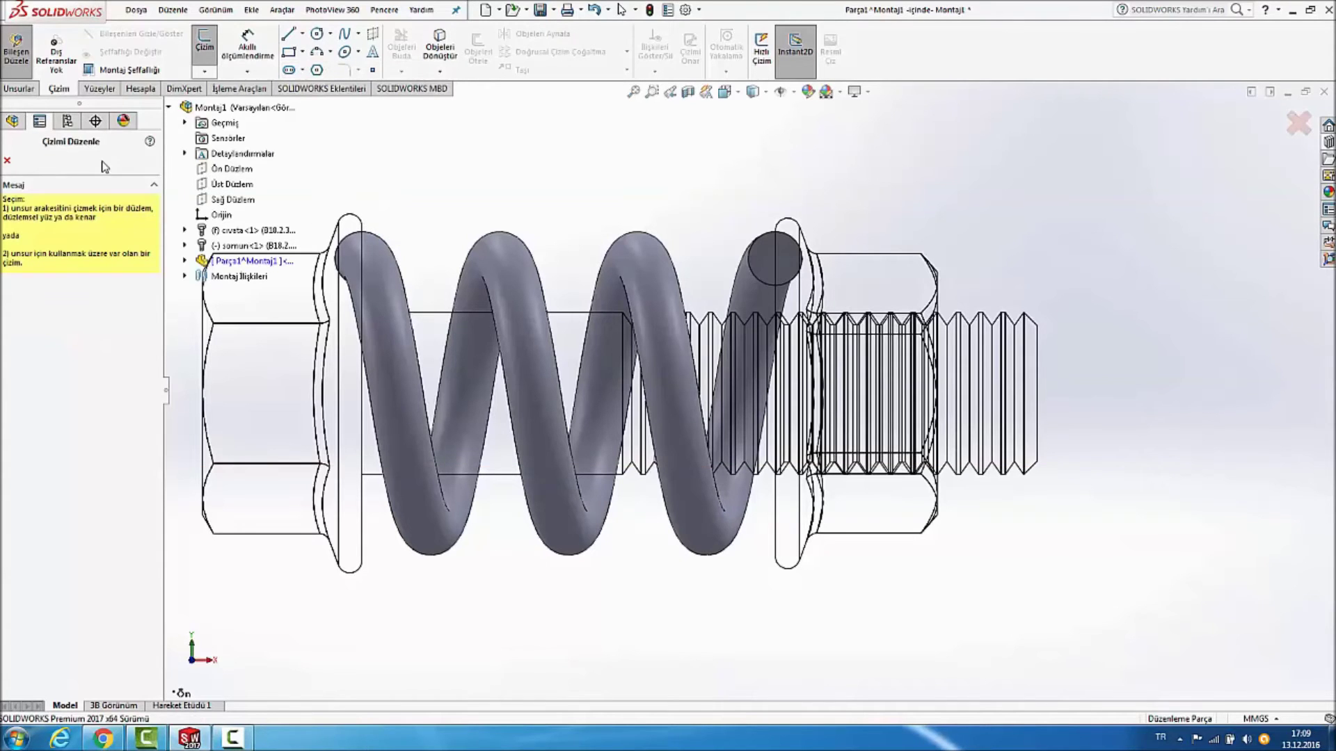
pyautogui.click(237, 171)
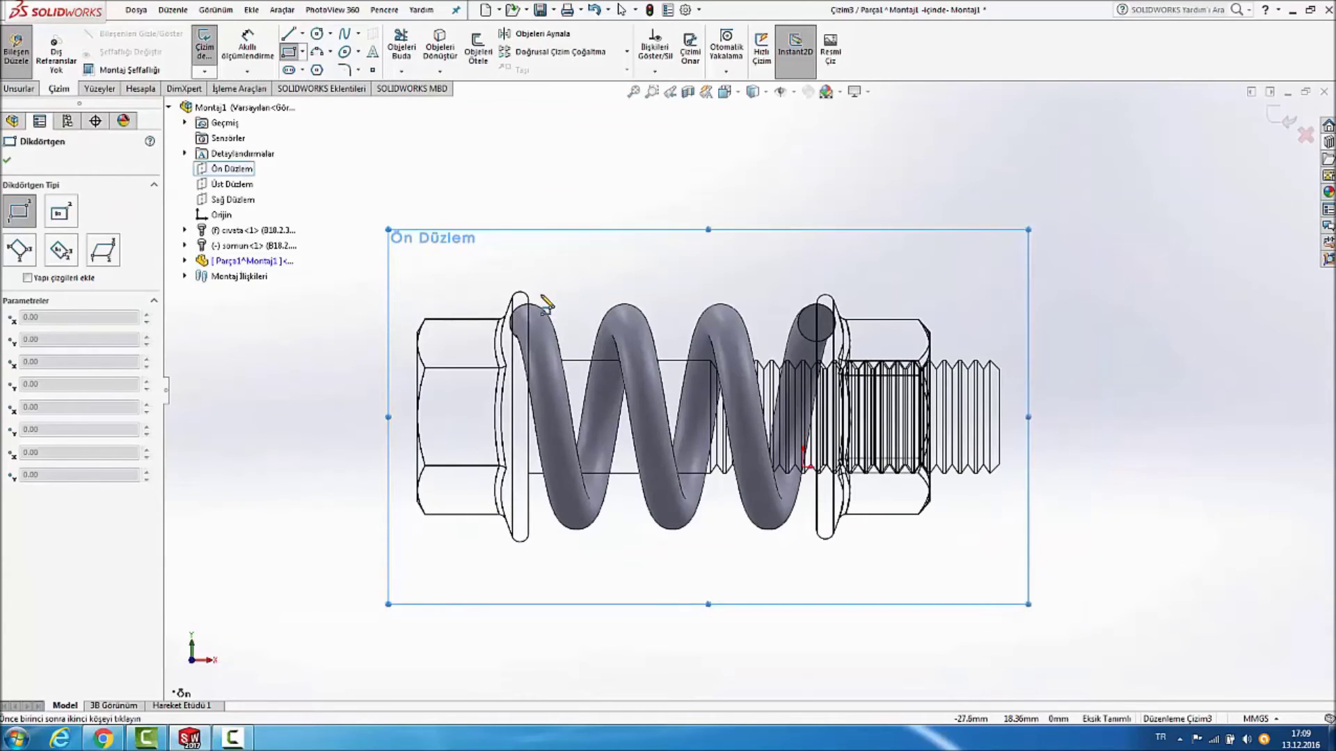
pyautogui.click(528, 301)
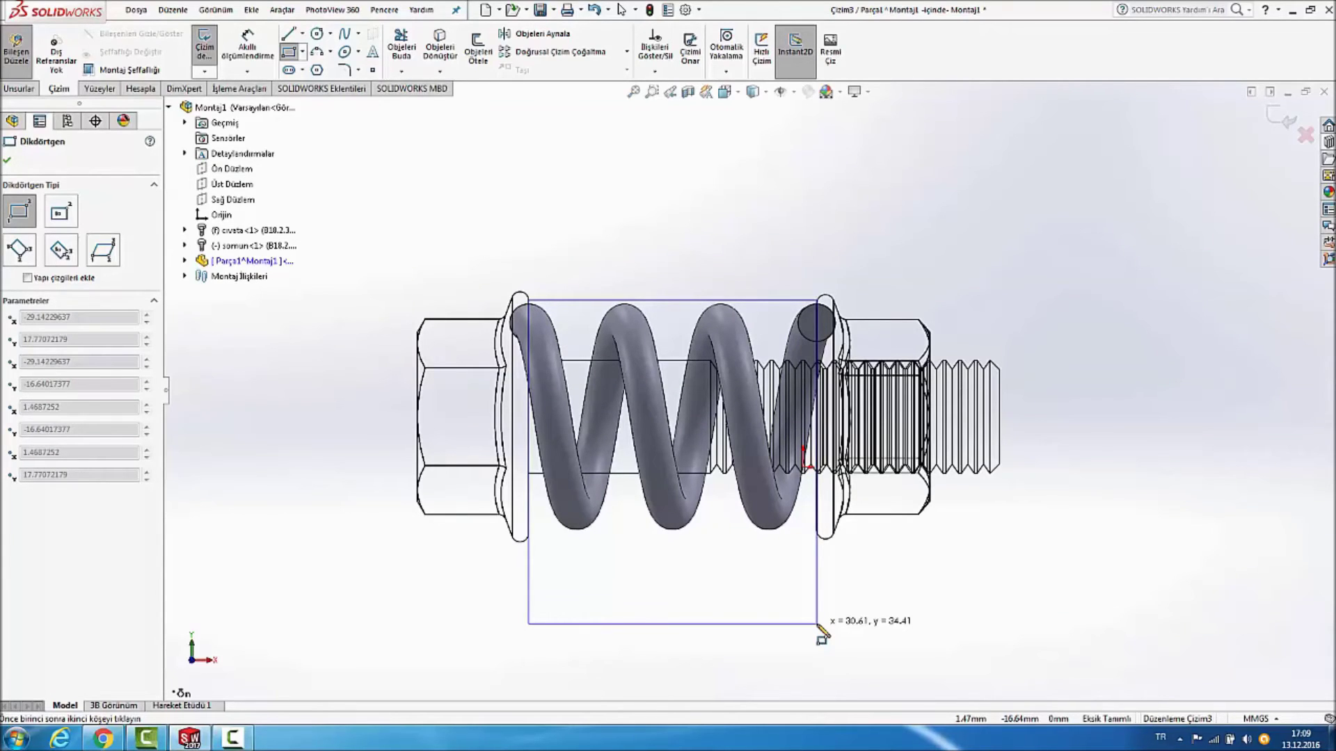
pyautogui.click(817, 624)
pyautogui.press('Escape')
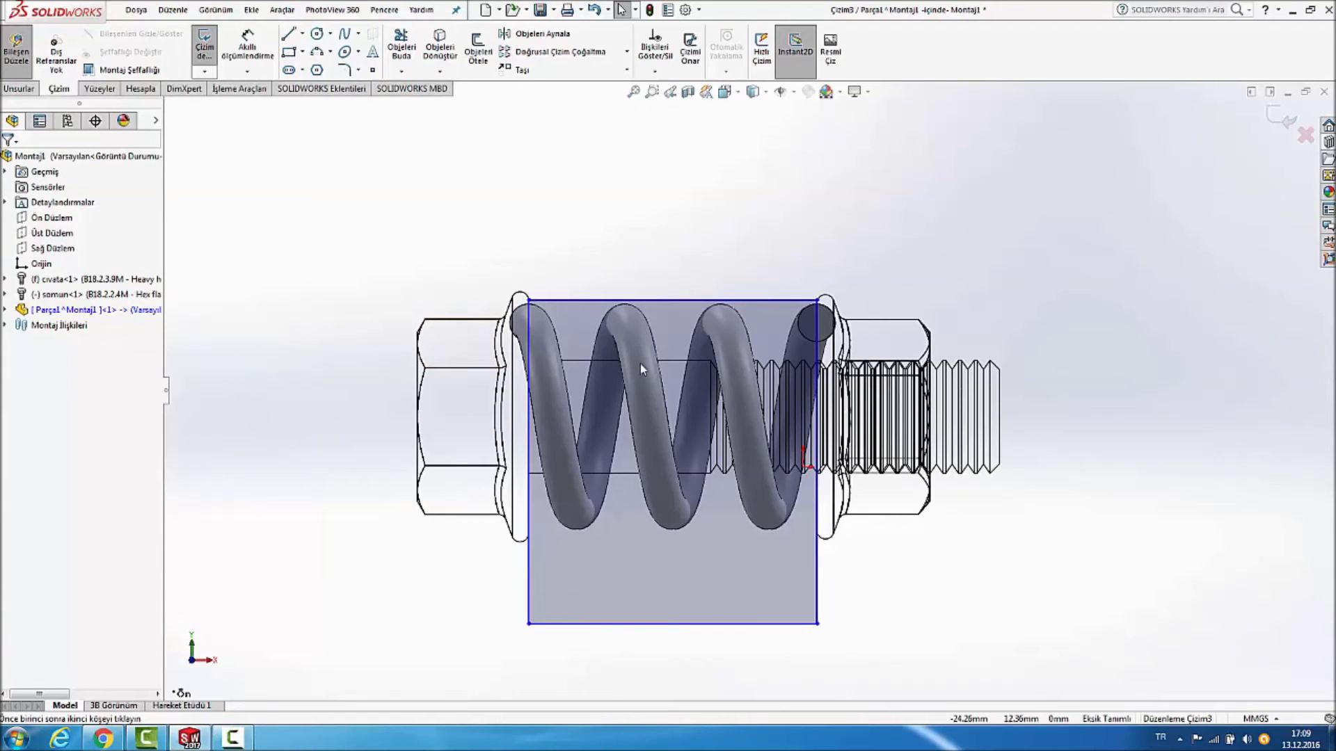
pyautogui.click(21, 89)
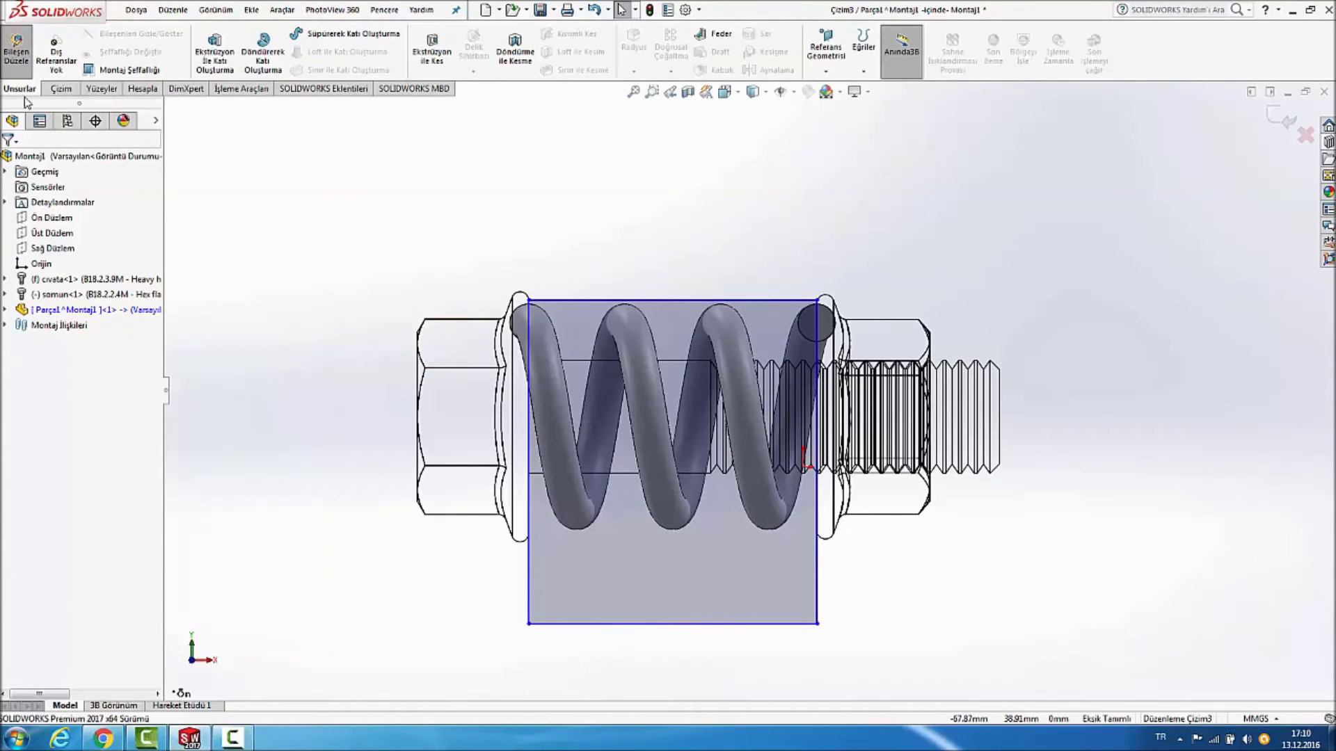
# Cut the spring with a 60 mm Mid Plane extruded cut from the rectangle and return to the assembly.
pyautogui.click(432, 49)
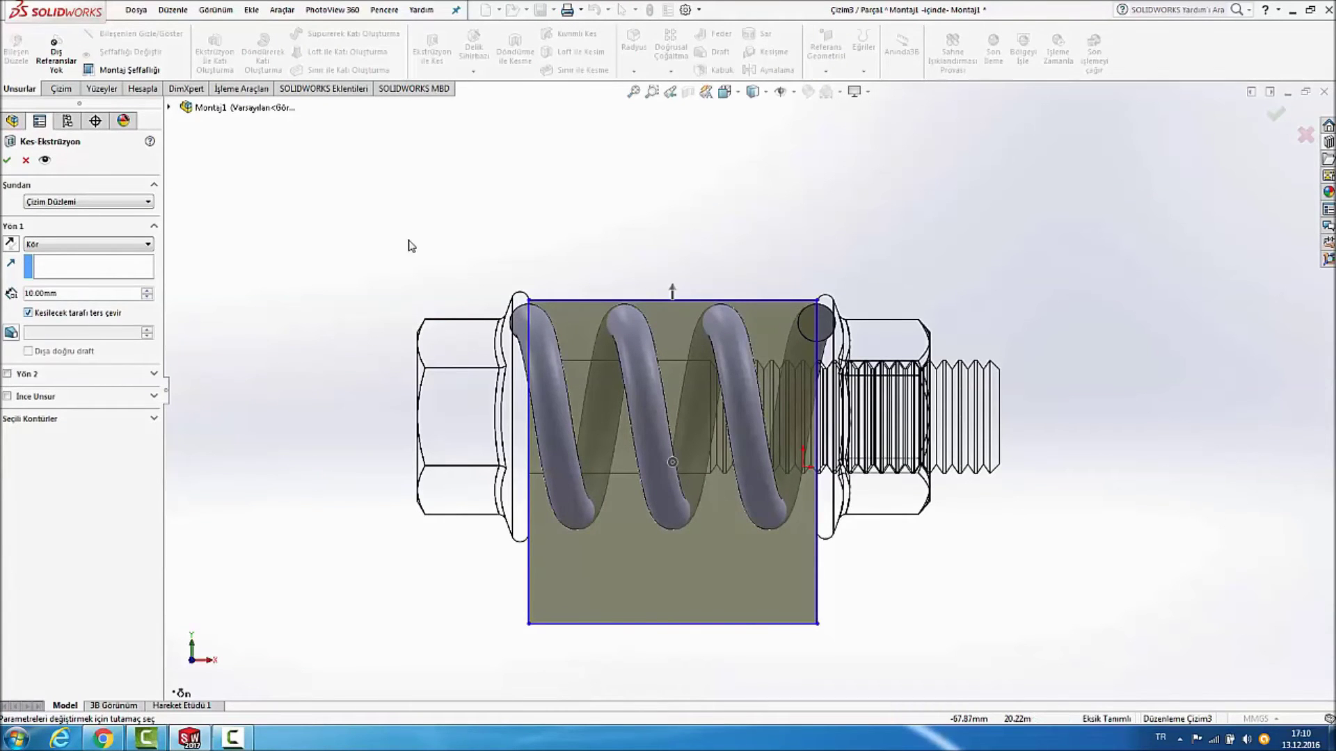
pyautogui.click(111, 247)
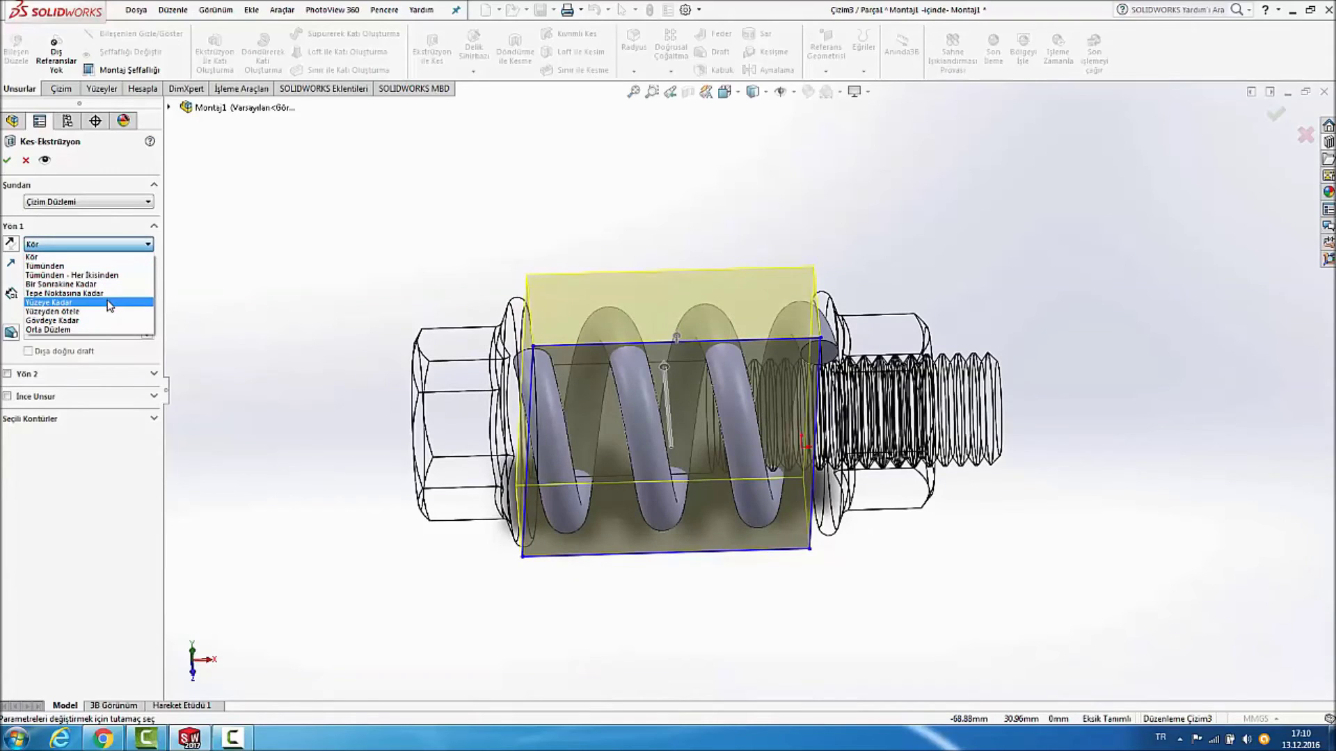
pyautogui.click(48, 329)
pyautogui.moveTo(378, 202)
pyautogui.mouseDown(button='middle')
pyautogui.moveTo(403, 255)
pyautogui.moveTo(389, 296)
pyautogui.mouseUp(button='middle')
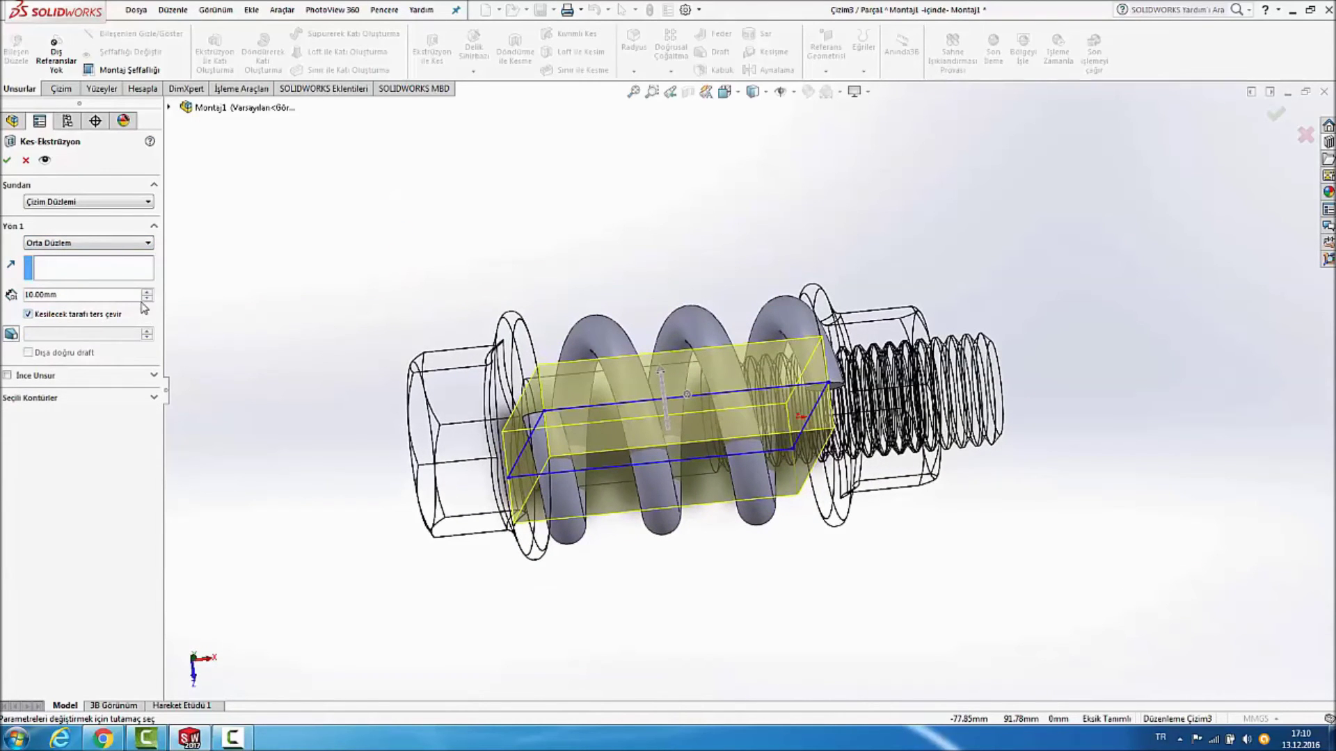
pyautogui.click(146, 293)
pyautogui.click(147, 293)
pyautogui.click(147, 293)
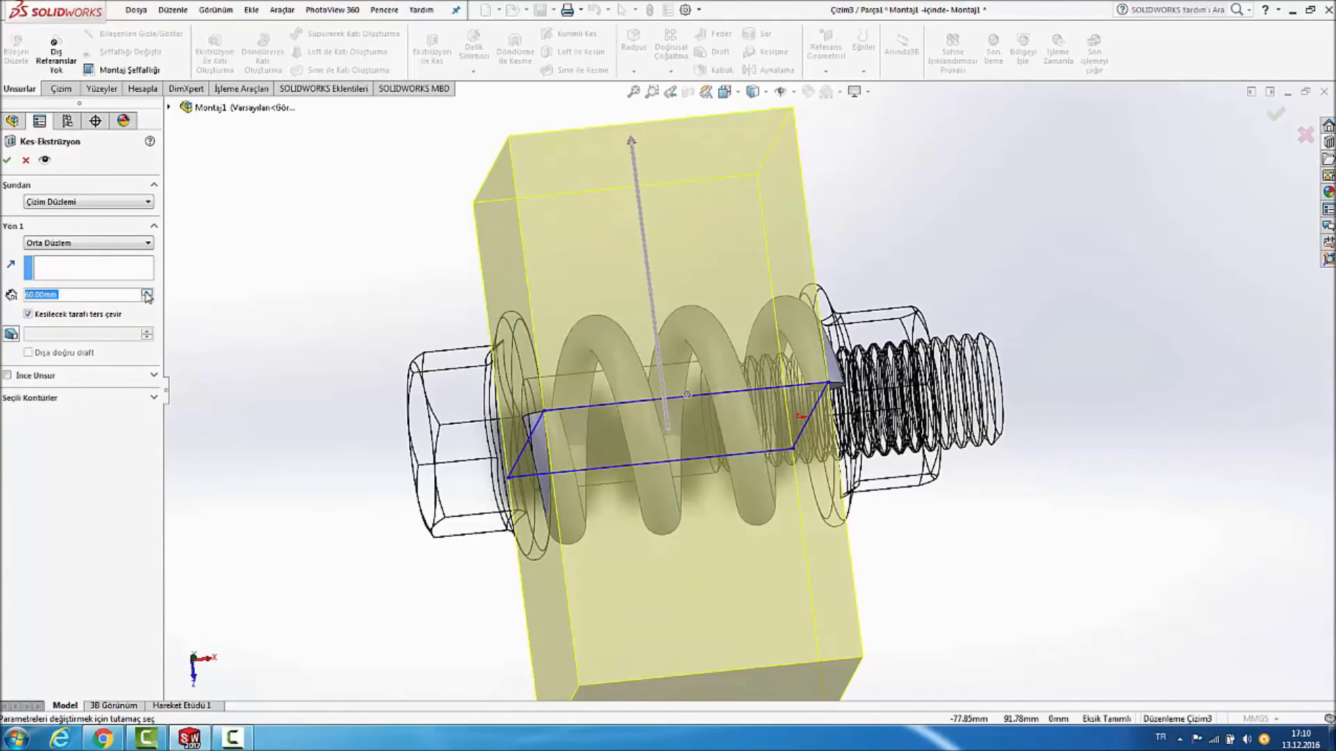
pyautogui.moveTo(234, 191); pyautogui.dragTo(218, 215, button='middle')
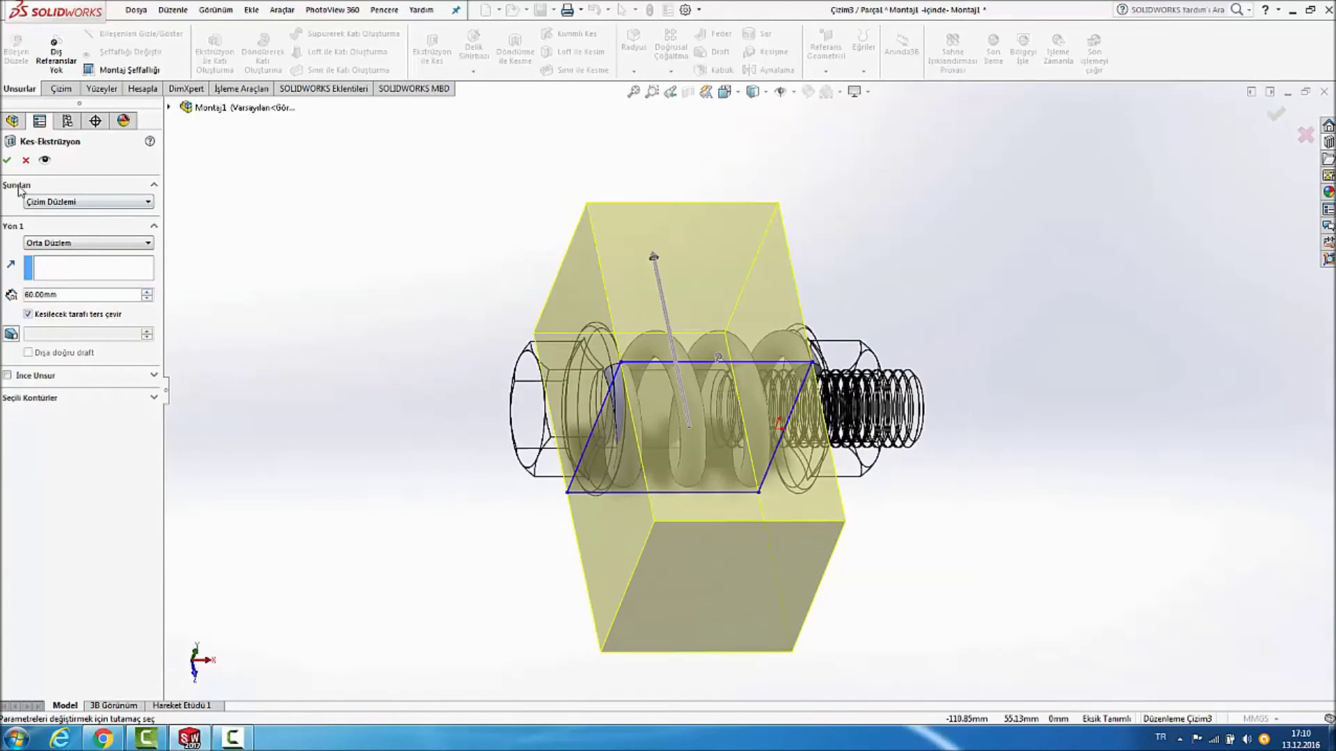
pyautogui.click(7, 161)
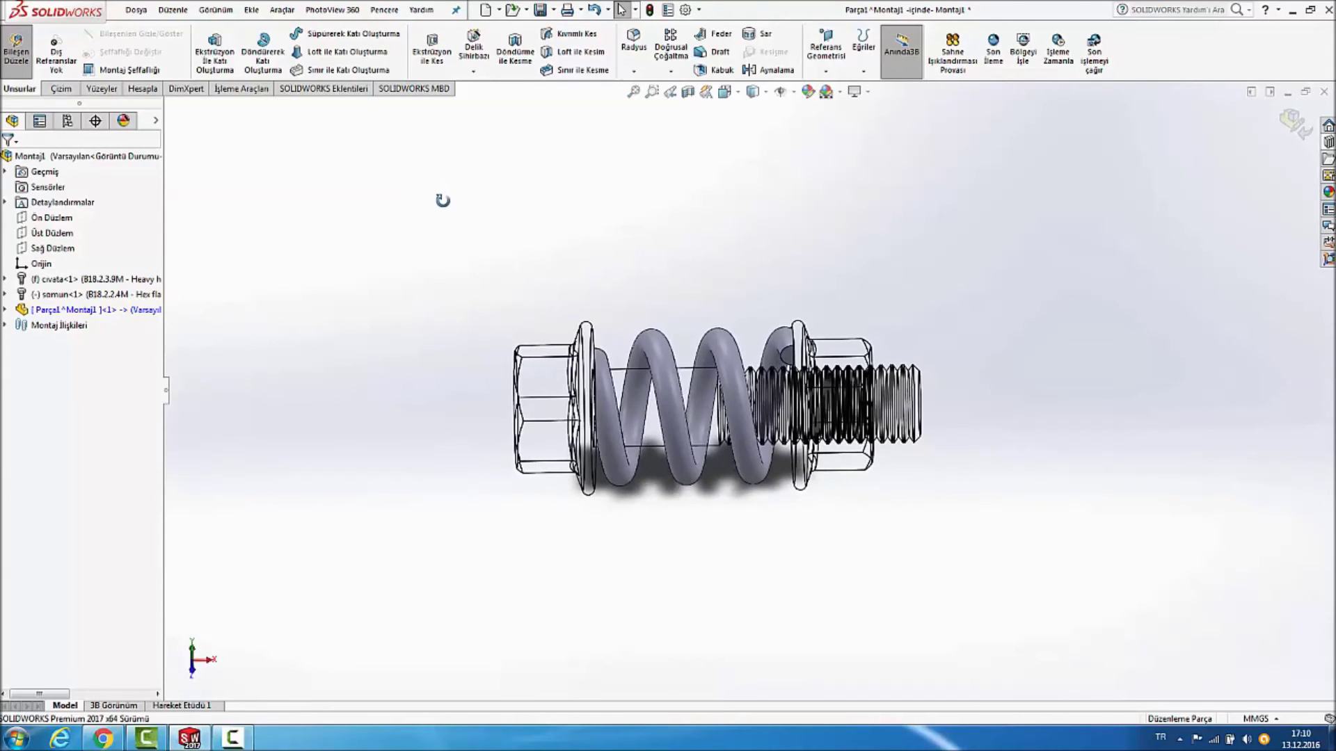
pyautogui.click(1297, 129)
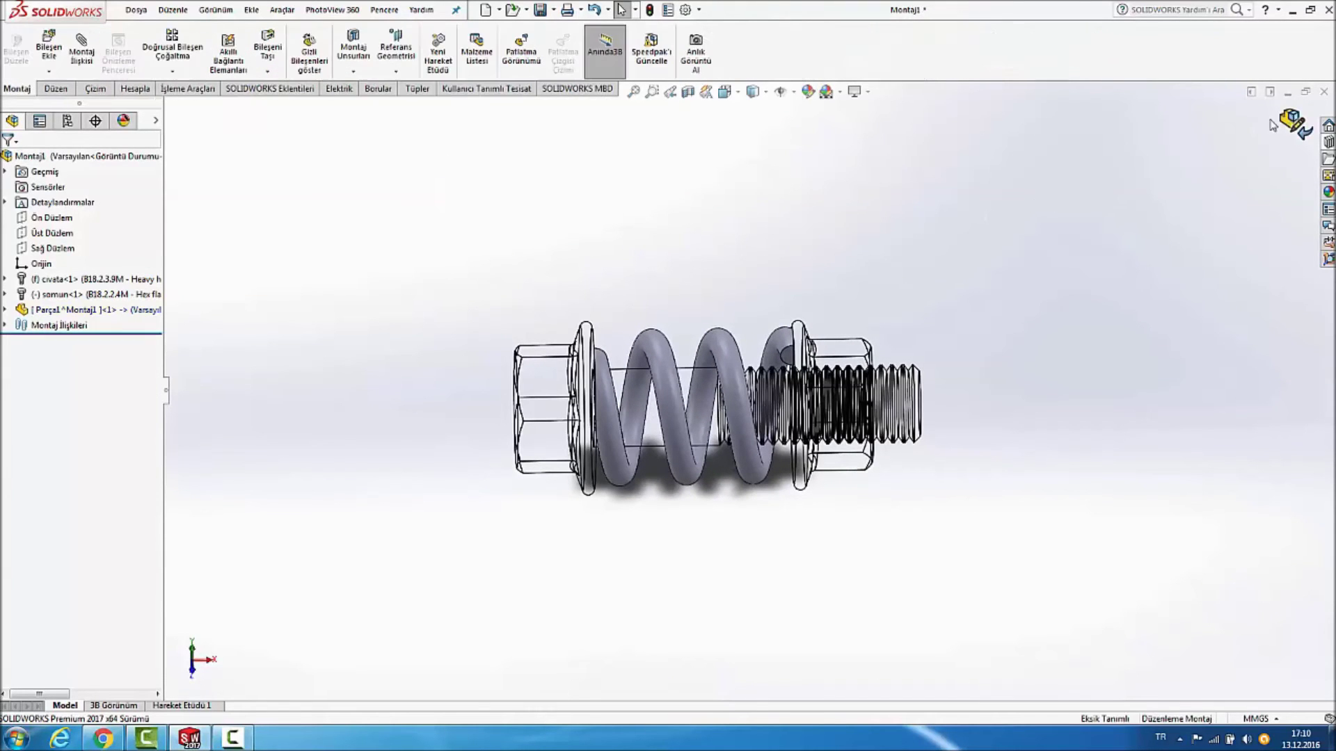
pyautogui.moveTo(1077, 230)
pyautogui.mouseDown(button='middle')
pyautogui.moveTo(879, 180)
pyautogui.moveTo(988, 122)
pyautogui.mouseUp(button='middle')
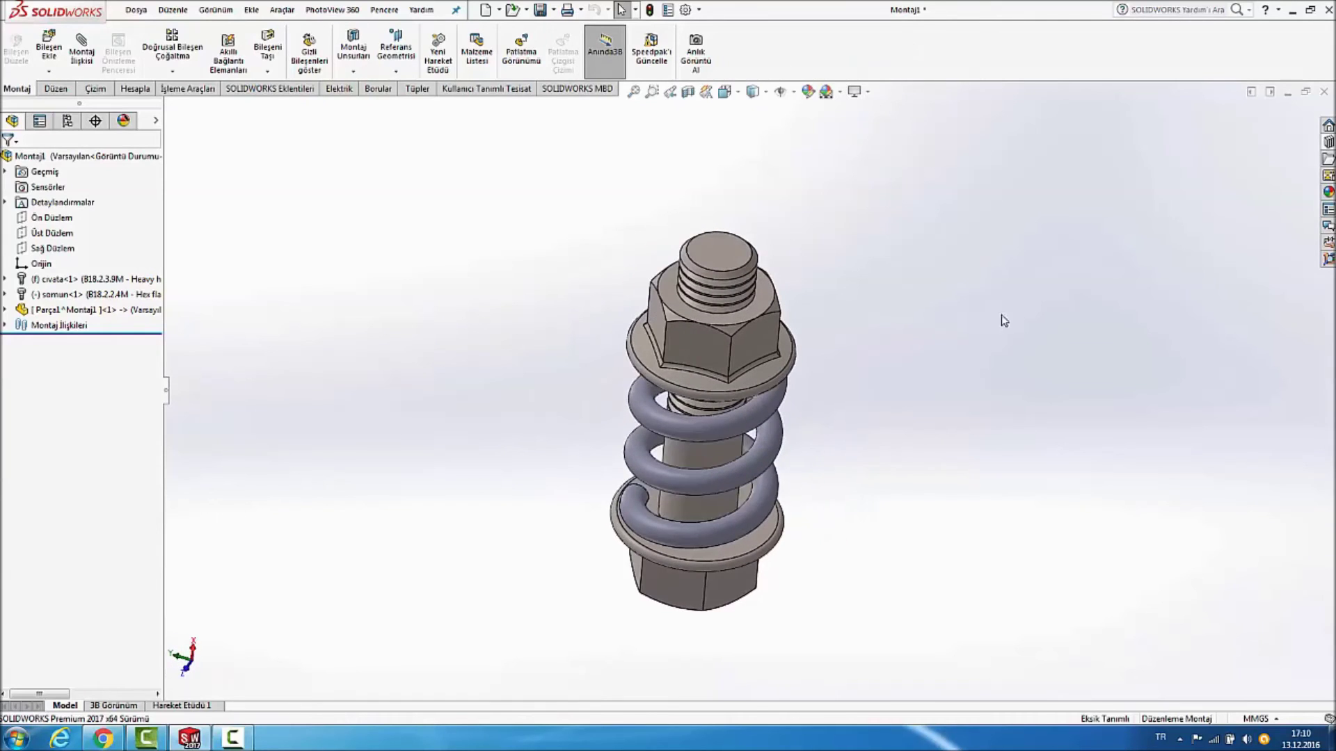
# Apply the solid Red appearance to the spring part.
pyautogui.click(1328, 192)
pyautogui.click(1116, 132)
pyautogui.click(1167, 223)
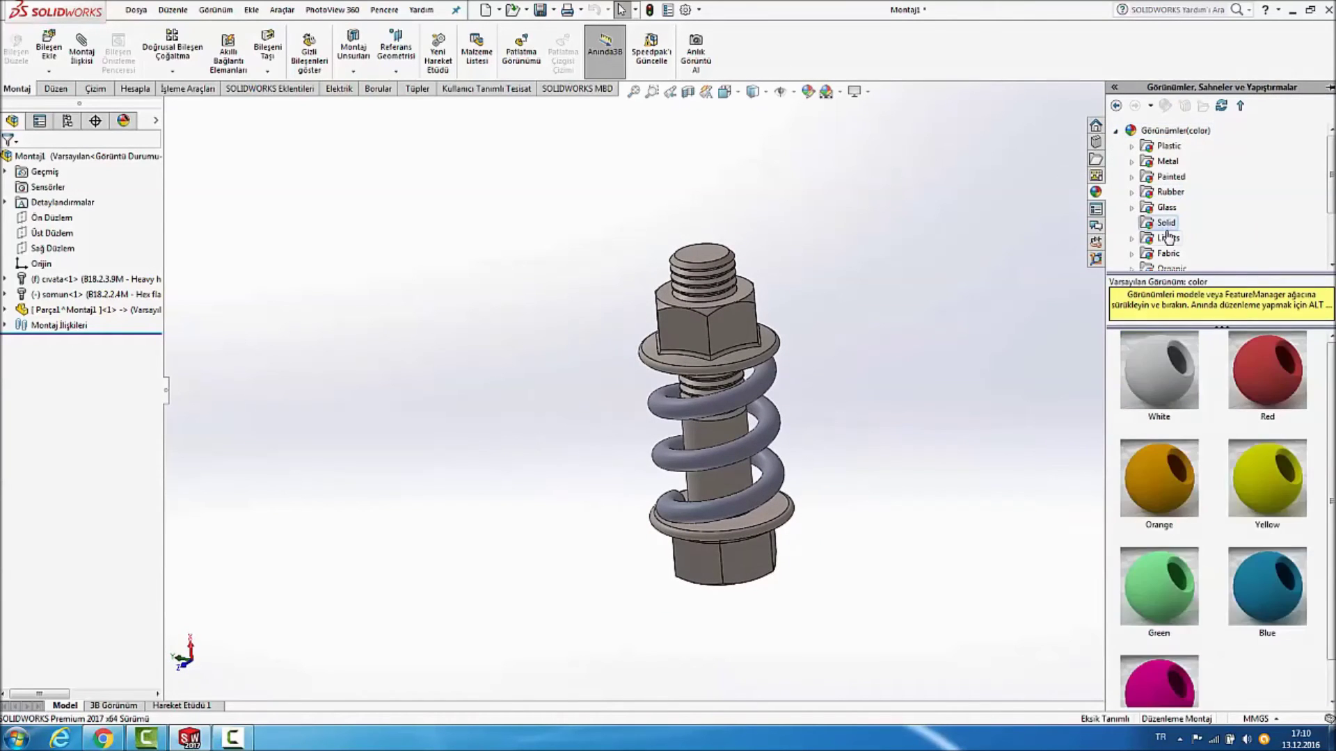
pyautogui.moveTo(1267, 373); pyautogui.dragTo(772, 426)
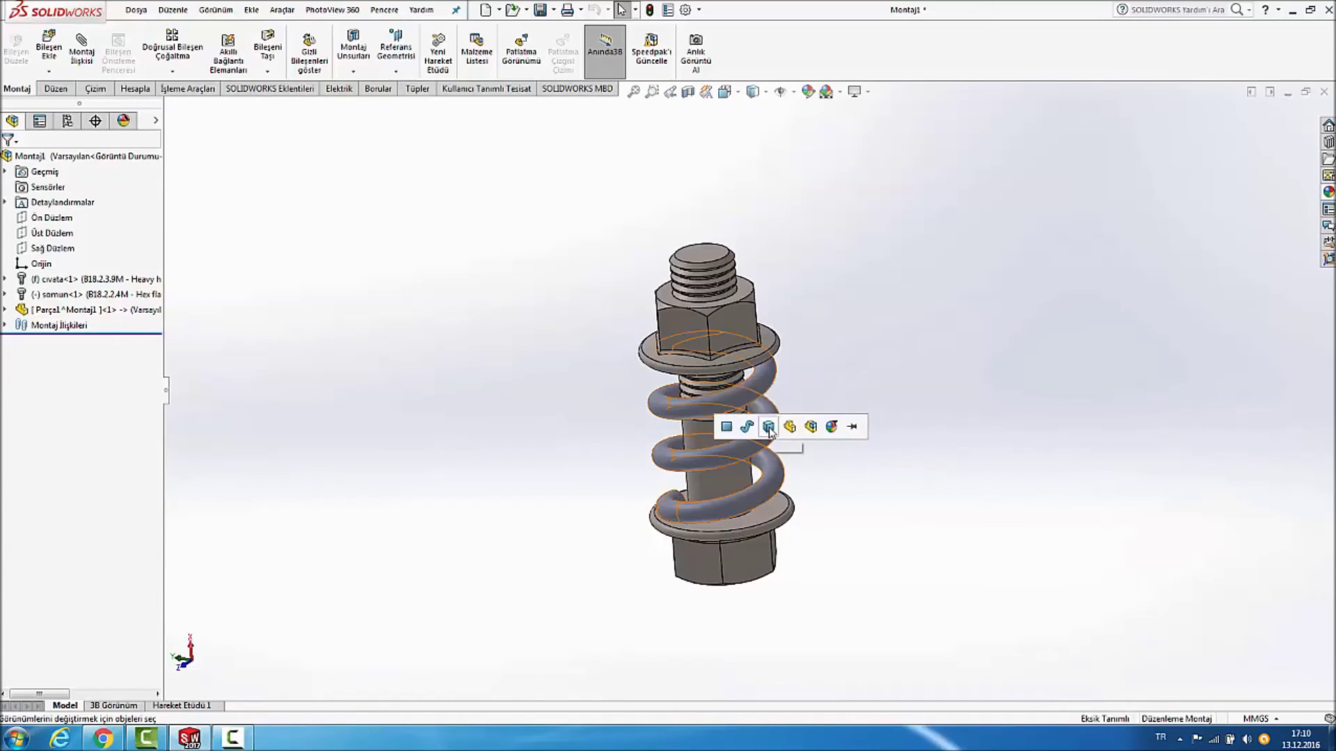
pyautogui.click(769, 427)
pyautogui.moveTo(887, 364)
pyautogui.mouseDown(button='middle')
pyautogui.moveTo(934, 301)
pyautogui.moveTo(975, 363)
pyautogui.moveTo(904, 344)
pyautogui.moveTo(916, 358)
pyautogui.moveTo(883, 278)
pyautogui.moveTo(884, 332)
pyautogui.moveTo(924, 280)
pyautogui.moveTo(907, 355)
pyautogui.moveTo(911, 559)
pyautogui.moveTo(963, 611)
pyautogui.mouseUp(button='middle')
pyautogui.scroll(-3, 871, 345)
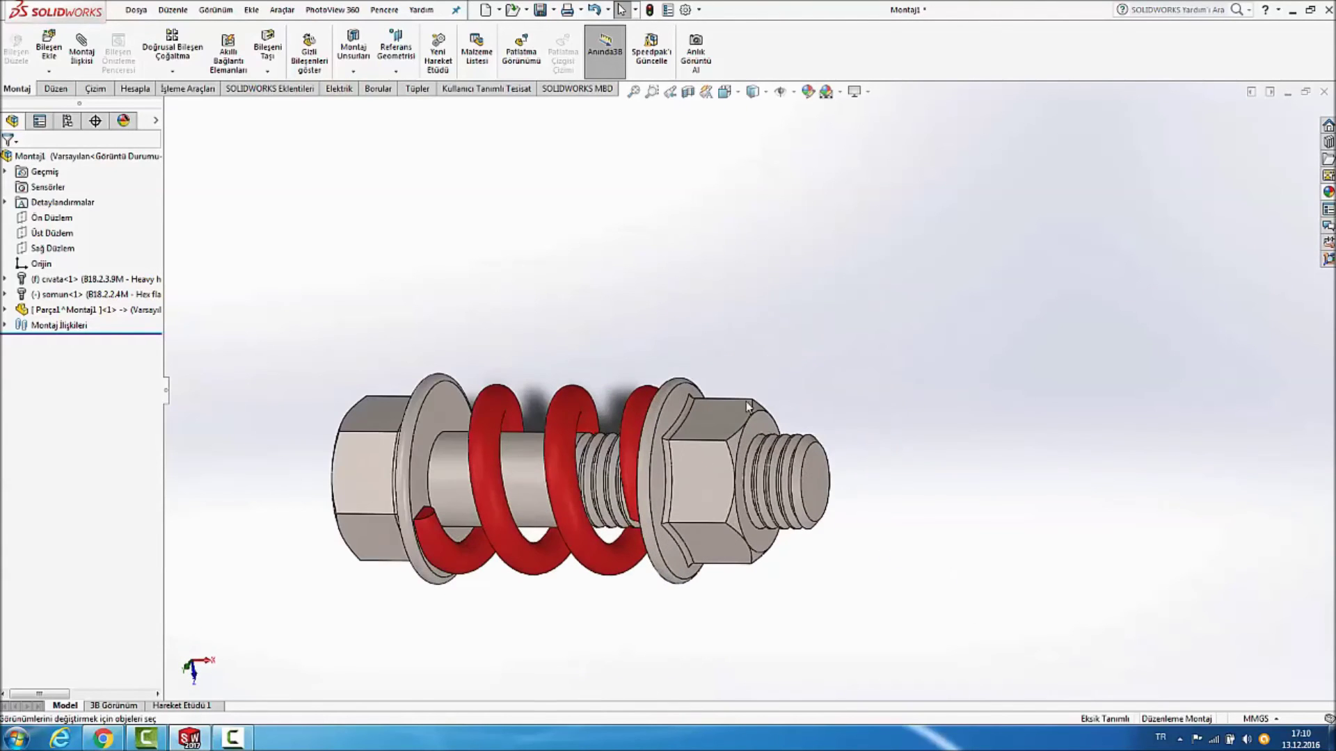
# Turn the nut along the bolt threads to test the spring, then rebuild.
pyautogui.click(725, 444)
pyautogui.moveTo(725, 445)
pyautogui.mouseDown()
pyautogui.moveTo(785, 528)
pyautogui.moveTo(763, 542)
pyautogui.moveTo(828, 525)
pyautogui.mouseUp()
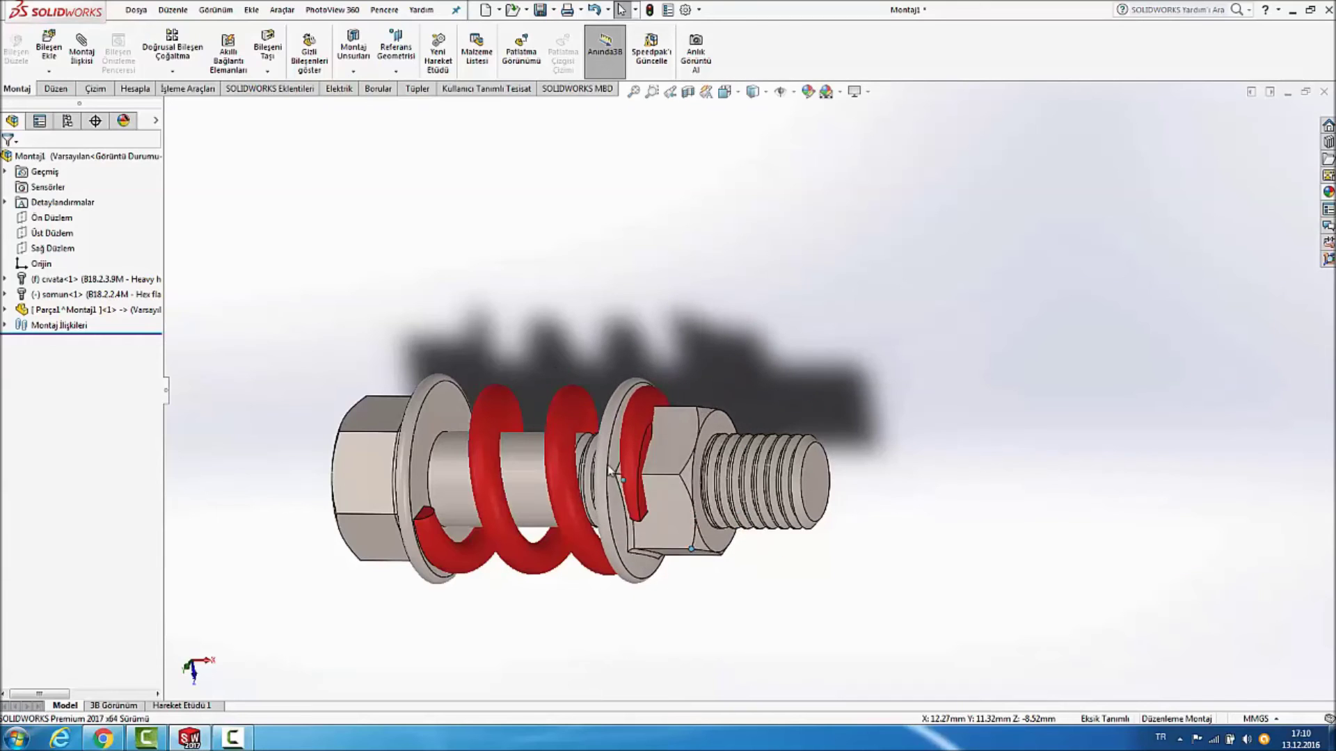
pyautogui.moveTo(832, 524)
pyautogui.mouseDown()
pyautogui.moveTo(716, 581)
pyautogui.moveTo(745, 572)
pyautogui.moveTo(694, 553)
pyautogui.mouseUp()
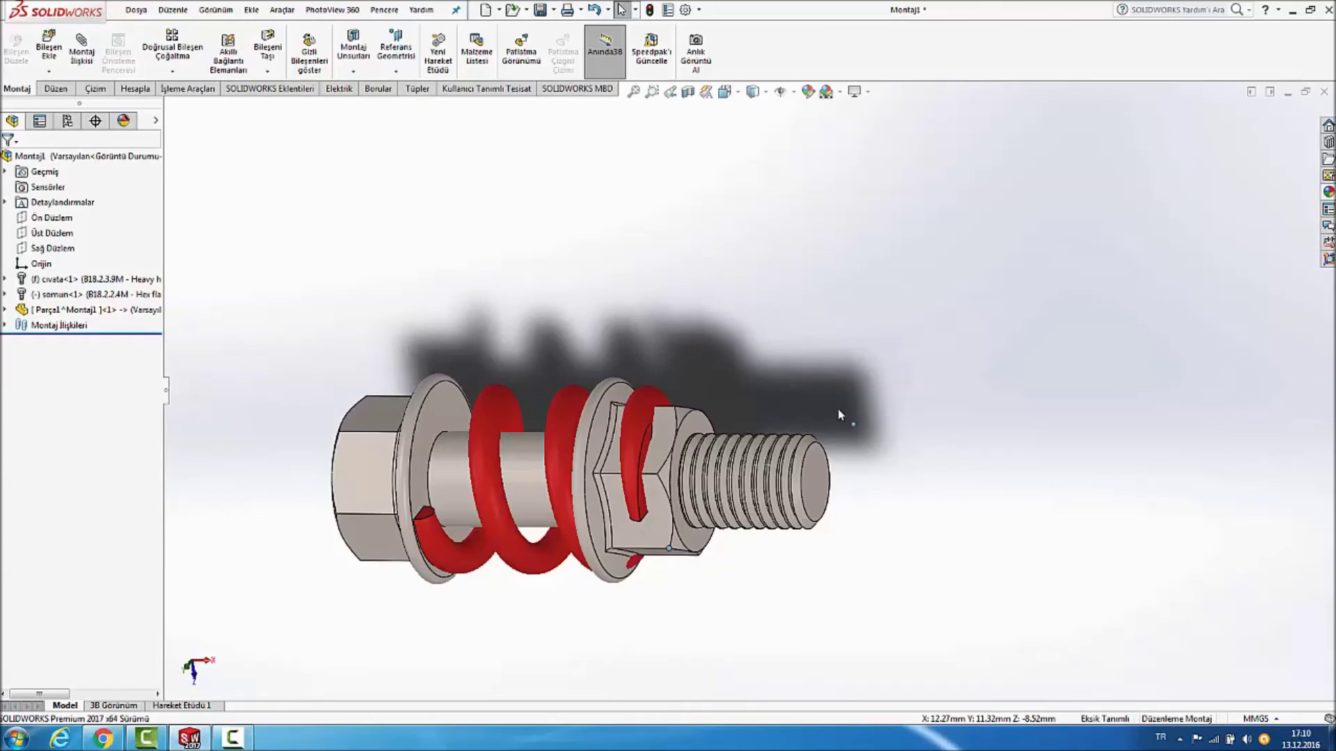
pyautogui.moveTo(695, 553); pyautogui.dragTo(640, 430, button='middle')
pyautogui.moveTo(658, 435)
pyautogui.mouseDown()
pyautogui.moveTo(680, 566)
pyautogui.moveTo(716, 402)
pyautogui.moveTo(541, 534)
pyautogui.mouseUp()
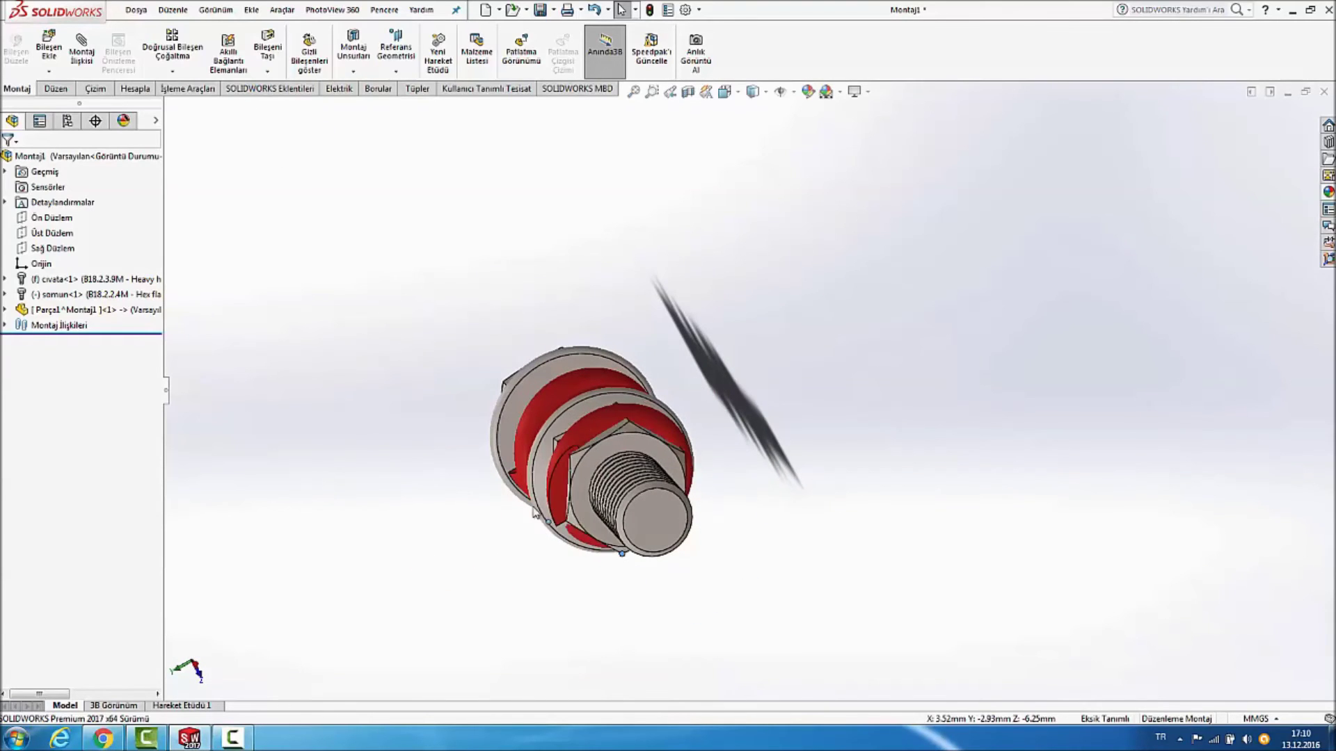
pyautogui.moveTo(835, 361)
pyautogui.mouseDown(button='middle')
pyautogui.moveTo(937, 121)
pyautogui.moveTo(918, 361)
pyautogui.mouseUp(button='middle')
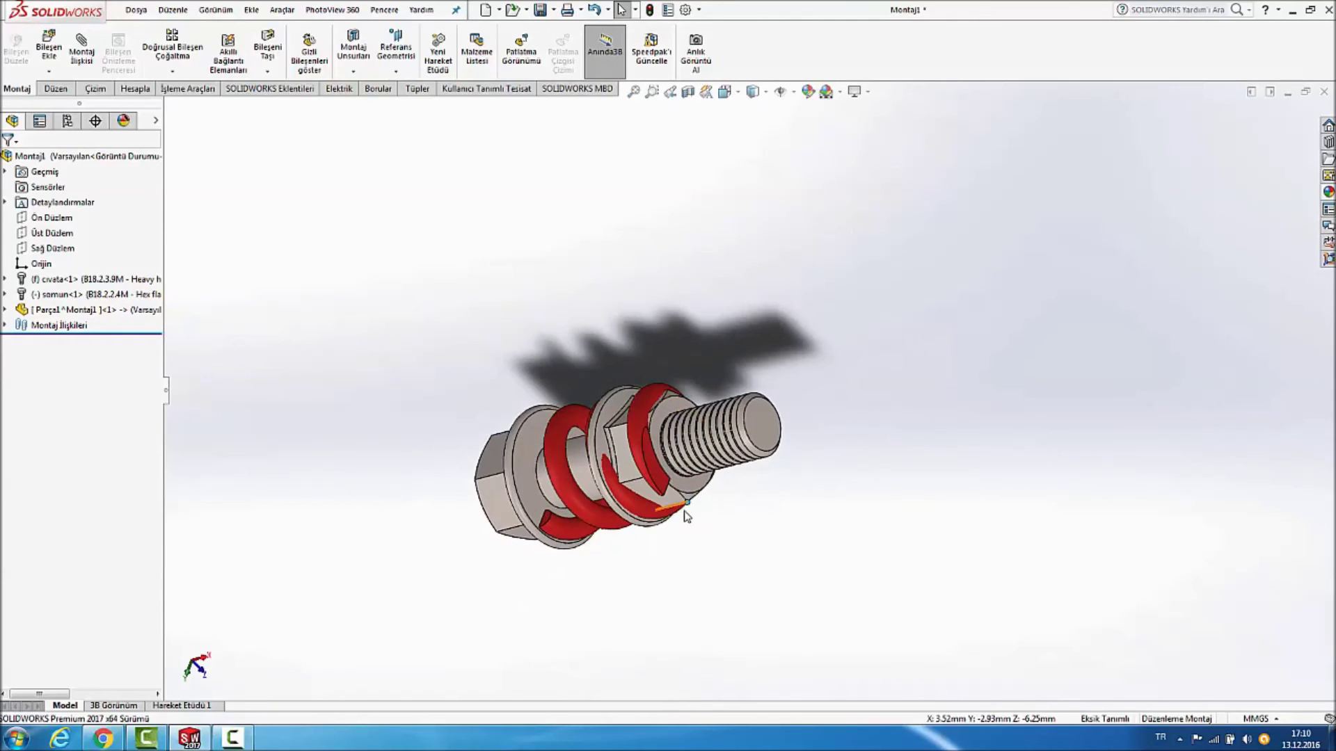
pyautogui.moveTo(686, 508); pyautogui.dragTo(603, 489)
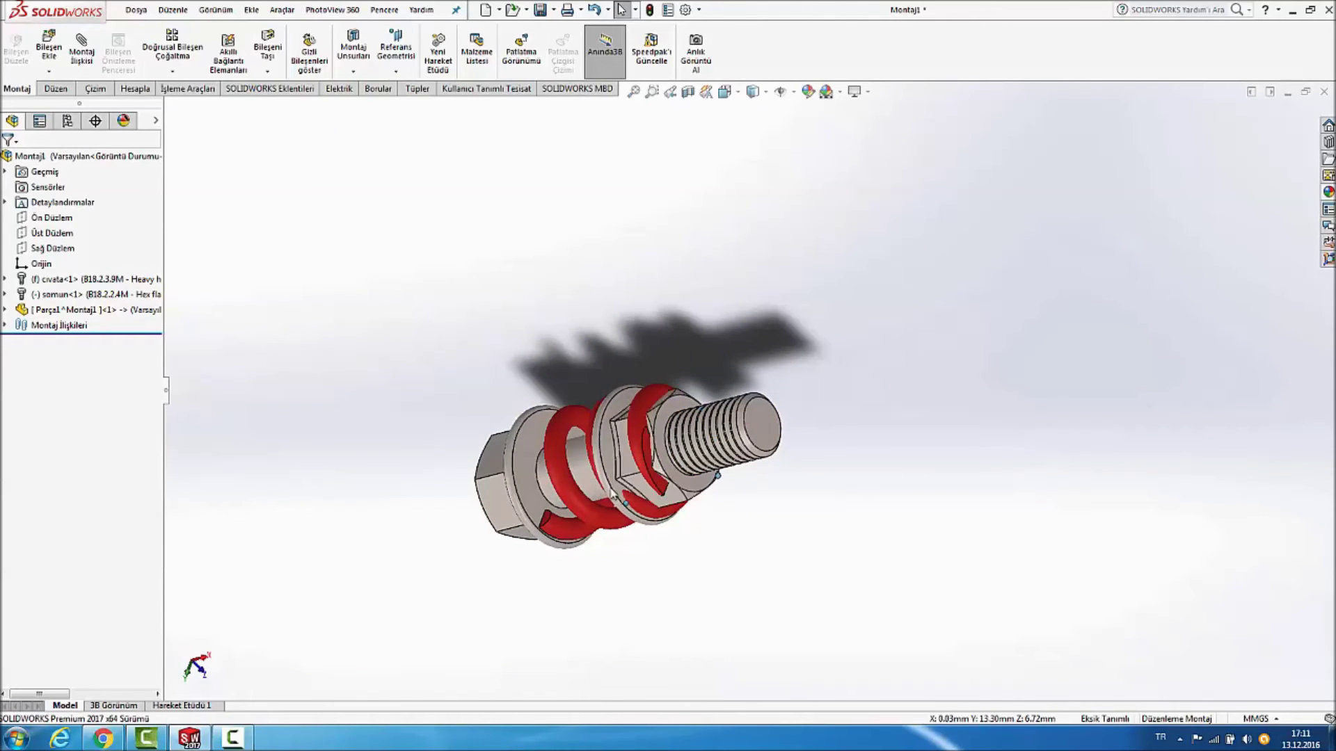
pyautogui.moveTo(686, 298); pyautogui.dragTo(732, 471, button='middle')
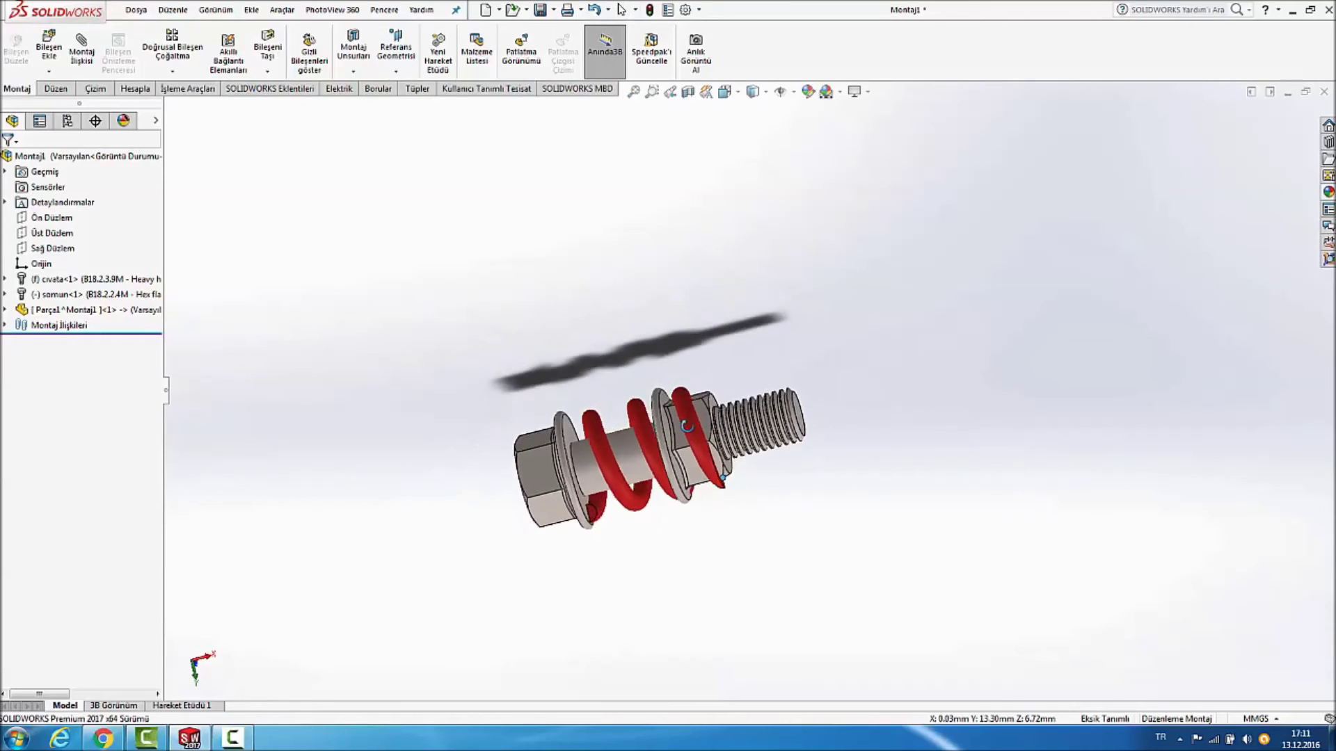
pyautogui.moveTo(731, 471); pyautogui.dragTo(479, 196, button='middle')
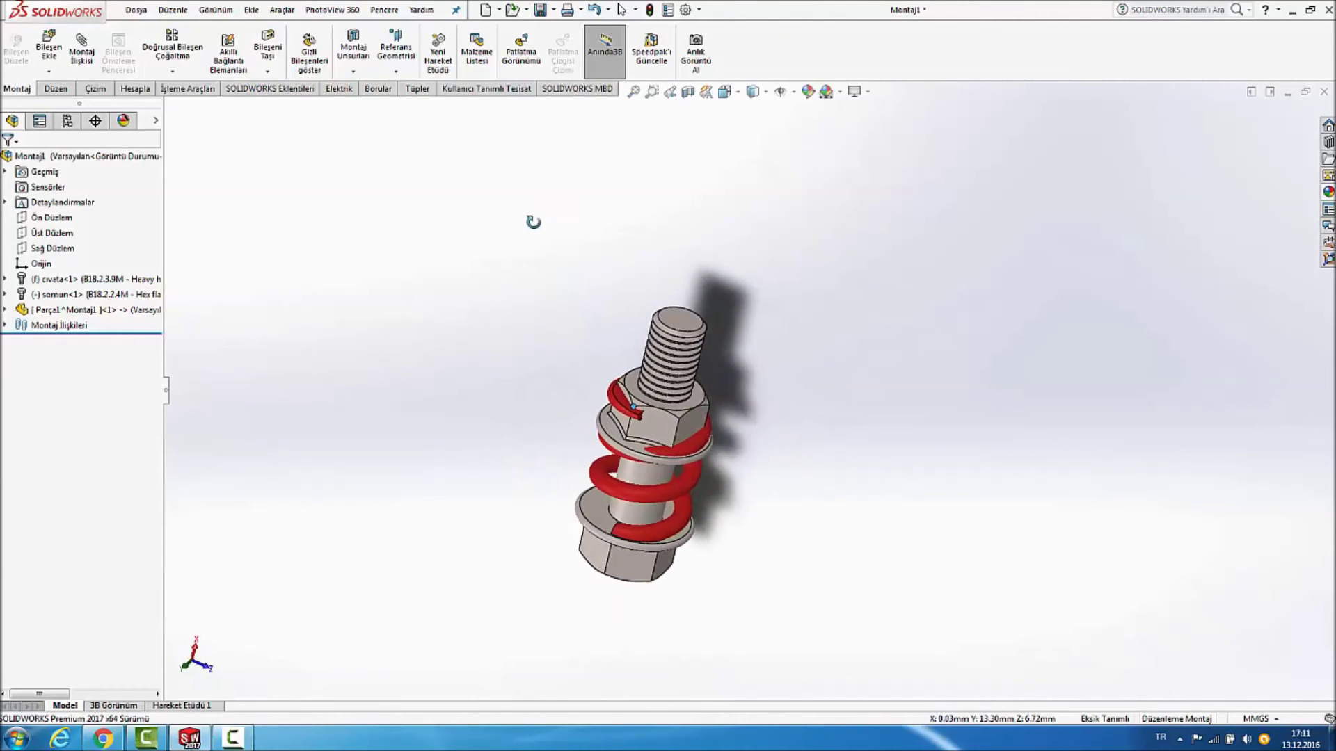
pyautogui.moveTo(780, 359)
pyautogui.mouseDown(button='middle')
pyautogui.moveTo(820, 322)
pyautogui.moveTo(831, 508)
pyautogui.moveTo(789, 337)
pyautogui.mouseUp(button='middle')
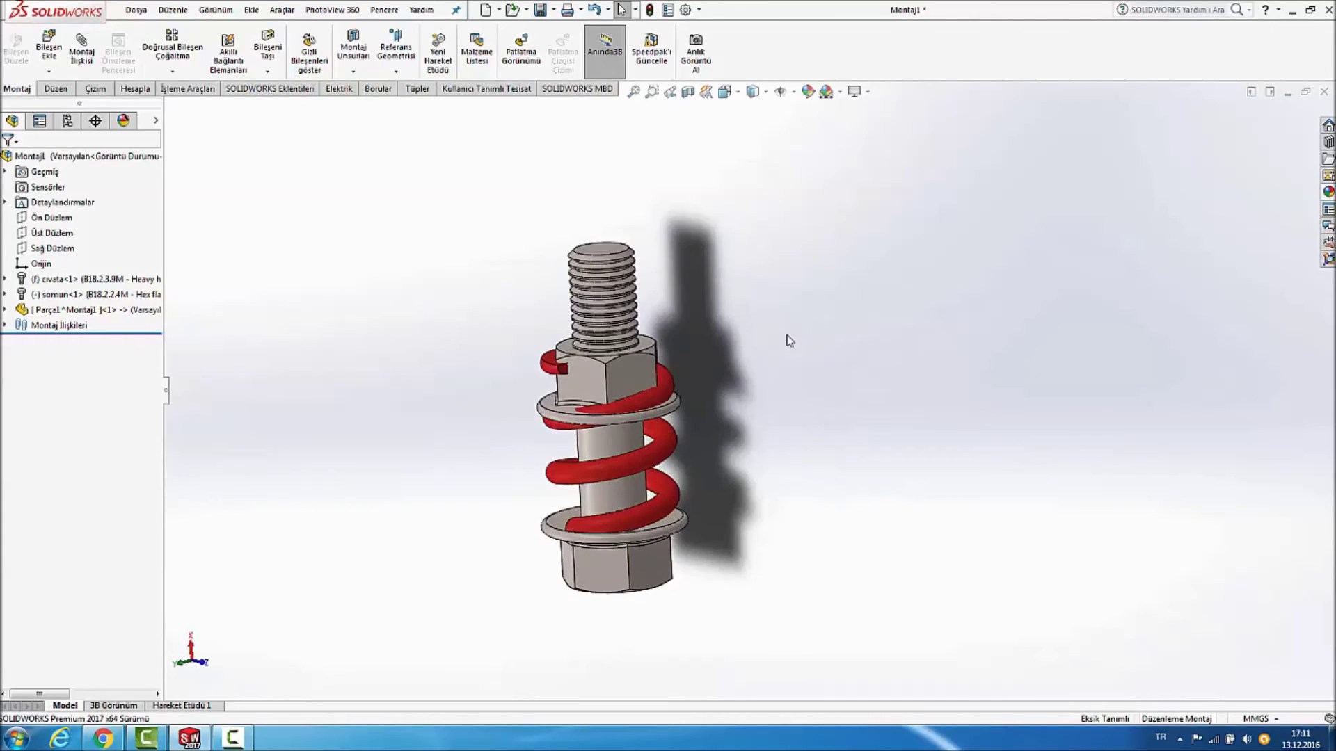
pyautogui.click(650, 11)
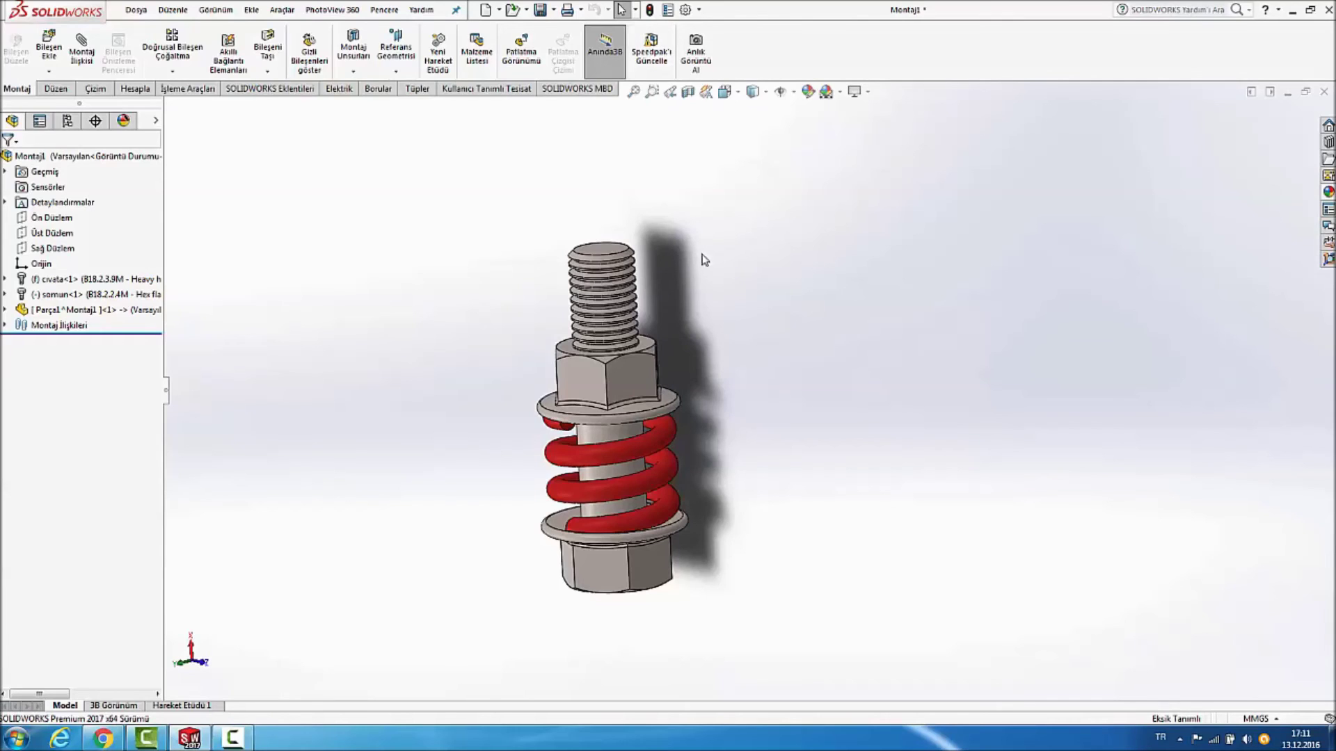
# Slide the nut toward the head to compress the spring, then rebuild to restore its full length.
pyautogui.moveTo(710, 239)
pyautogui.mouseDown(button='middle')
pyautogui.moveTo(740, 453)
pyautogui.moveTo(812, 507)
pyautogui.moveTo(726, 414)
pyautogui.moveTo(800, 429)
pyautogui.mouseUp(button='middle')
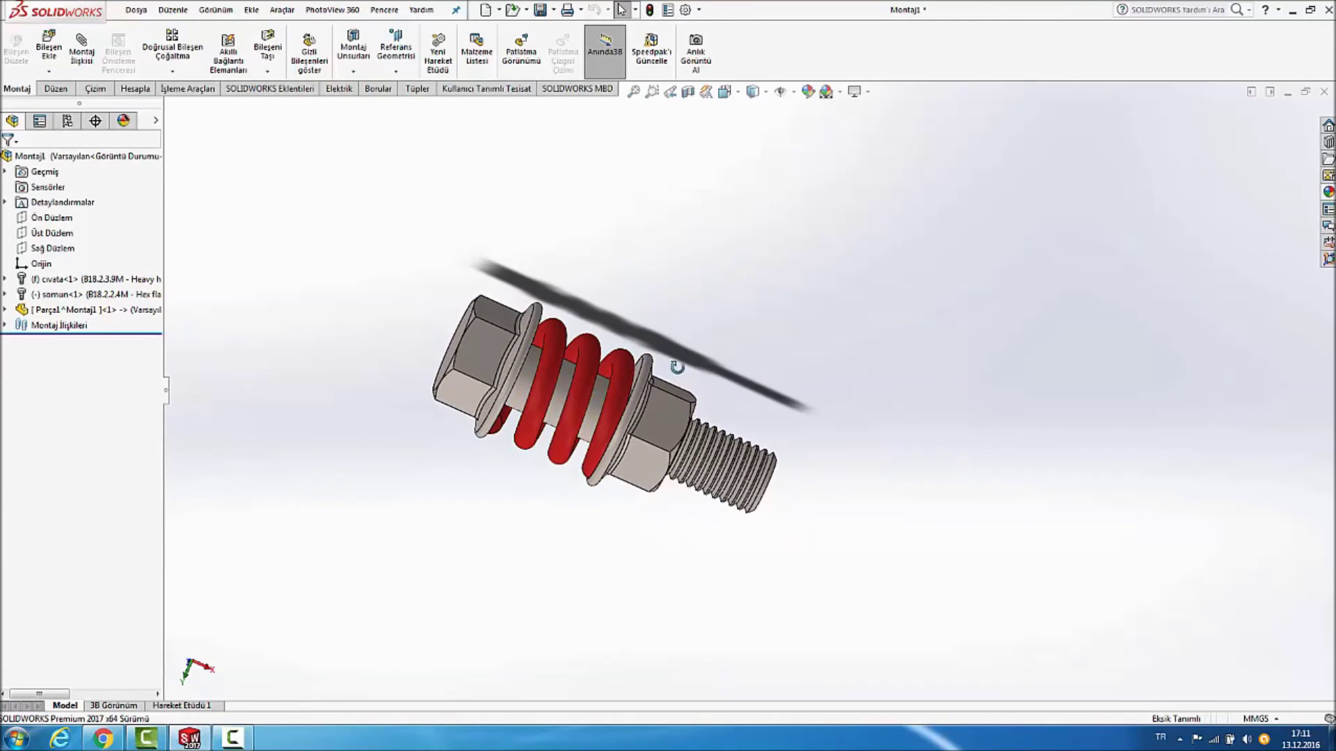
pyautogui.moveTo(696, 374); pyautogui.dragTo(654, 409, button='middle')
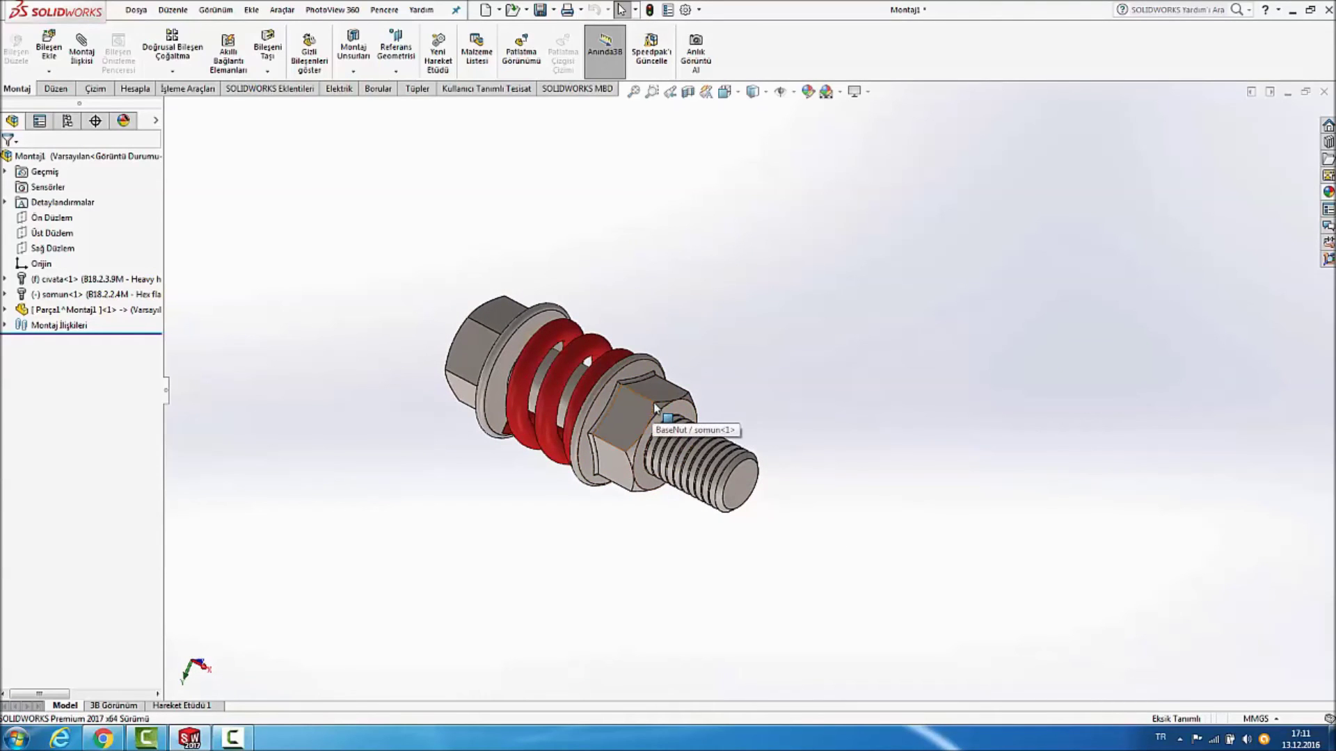
pyautogui.moveTo(657, 407)
pyautogui.mouseDown()
pyautogui.moveTo(611, 468)
pyautogui.moveTo(637, 559)
pyautogui.moveTo(745, 606)
pyautogui.moveTo(879, 534)
pyautogui.moveTo(613, 382)
pyautogui.moveTo(691, 626)
pyautogui.moveTo(769, 498)
pyautogui.moveTo(673, 412)
pyautogui.moveTo(577, 581)
pyautogui.moveTo(740, 552)
pyautogui.moveTo(760, 462)
pyautogui.moveTo(703, 452)
pyautogui.moveTo(588, 539)
pyautogui.mouseUp()
pyautogui.moveTo(805, 572)
pyautogui.mouseDown(button='middle')
pyautogui.moveTo(686, 215)
pyautogui.moveTo(794, 154)
pyautogui.mouseUp(button='middle')
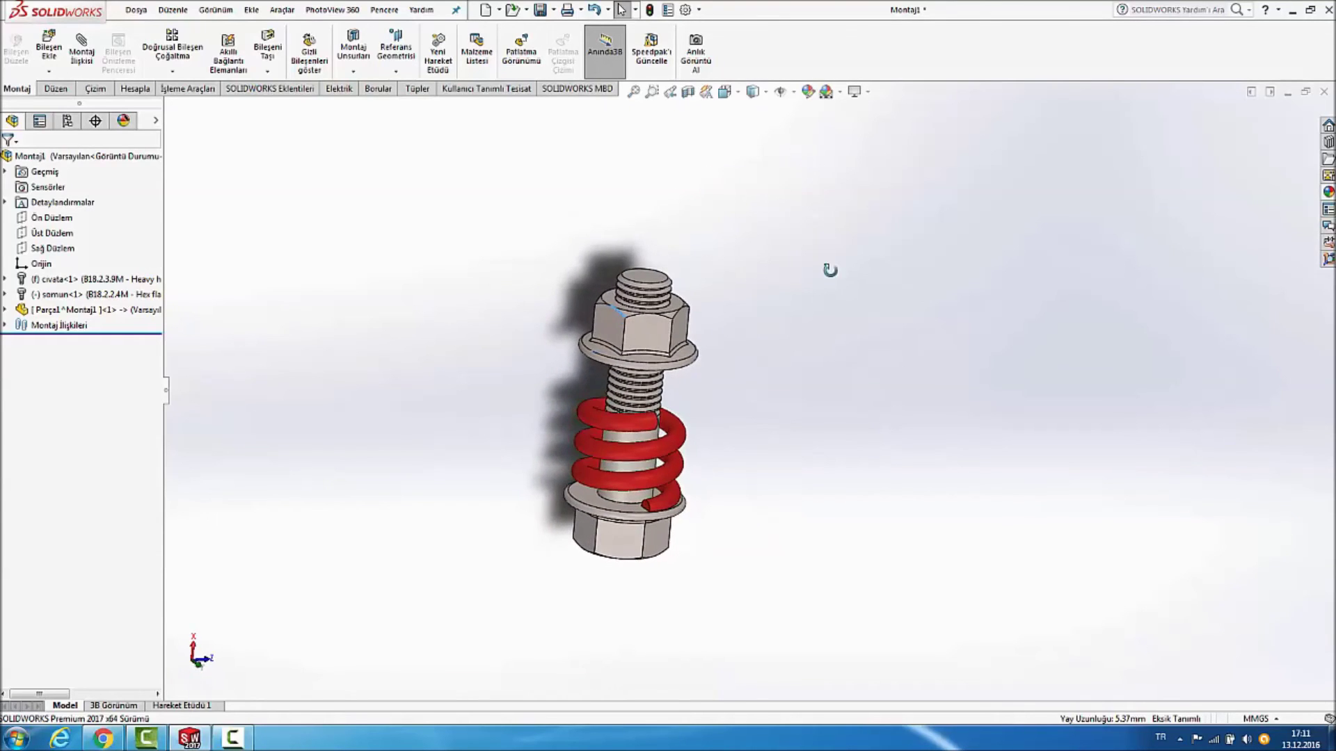
pyautogui.hotkey('ctrl', 'shift', 'z')
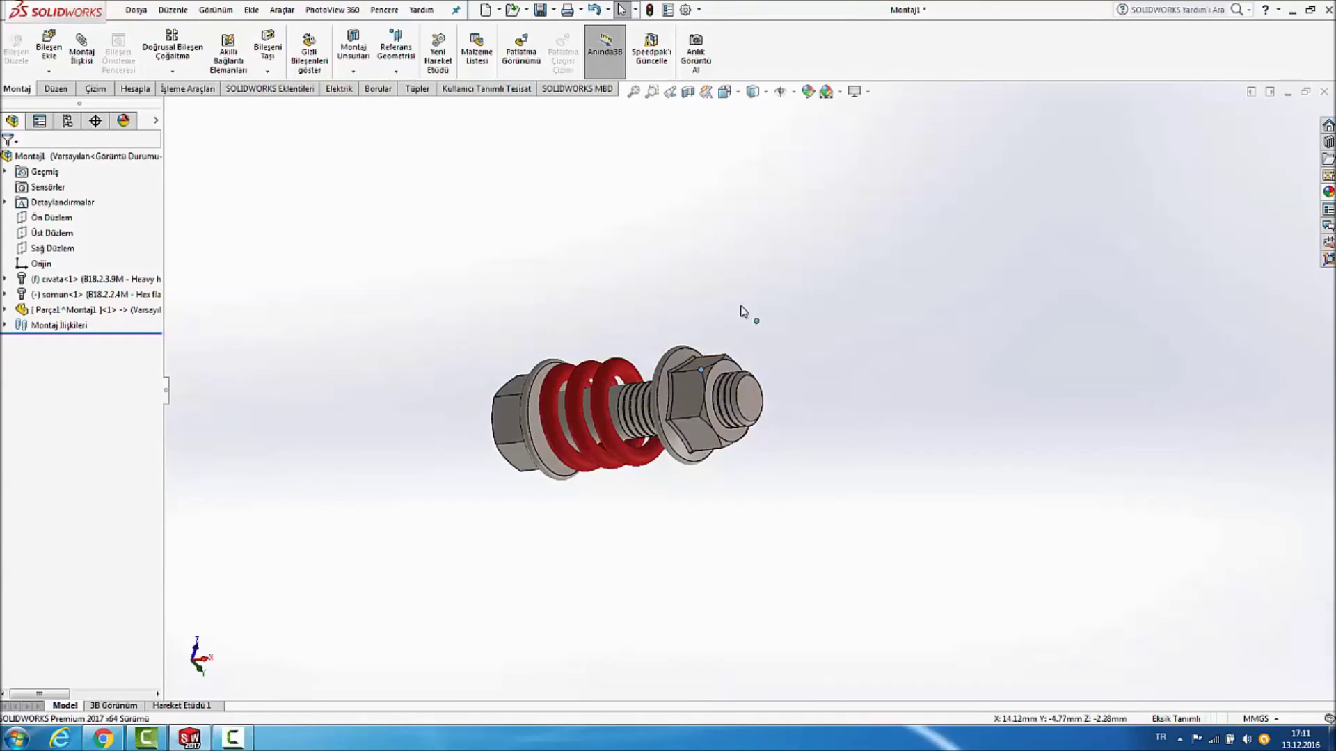
pyautogui.moveTo(669, 405); pyautogui.dragTo(747, 429)
pyautogui.hotkey('ctrl', '7')
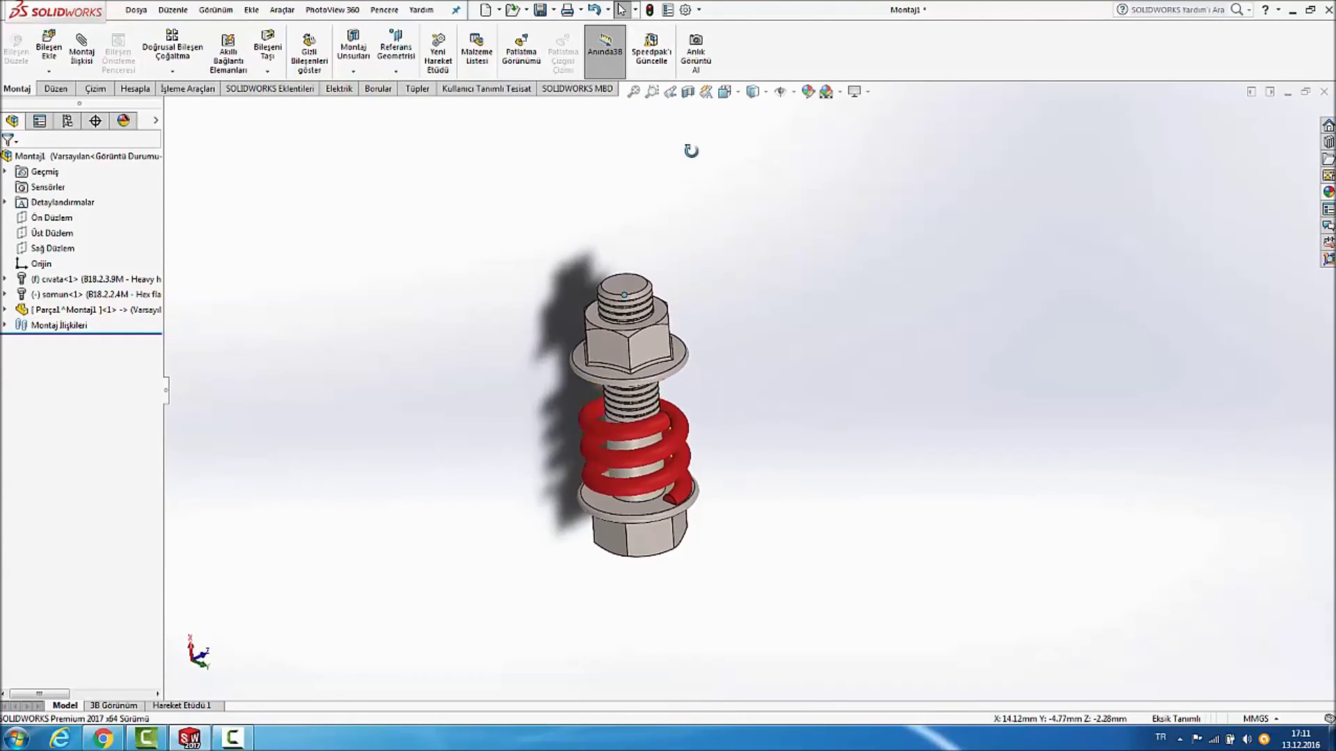
pyautogui.click(650, 11)
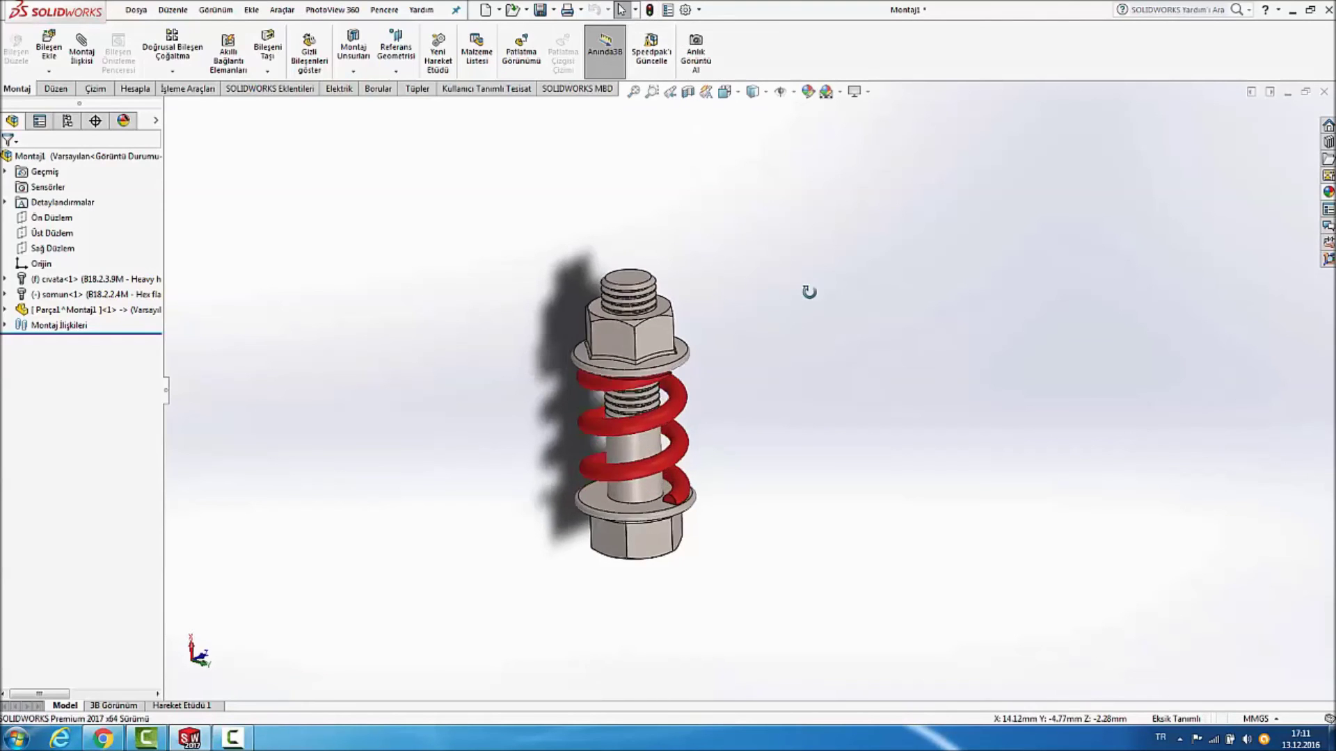
pyautogui.scroll(-2, 821, 515)
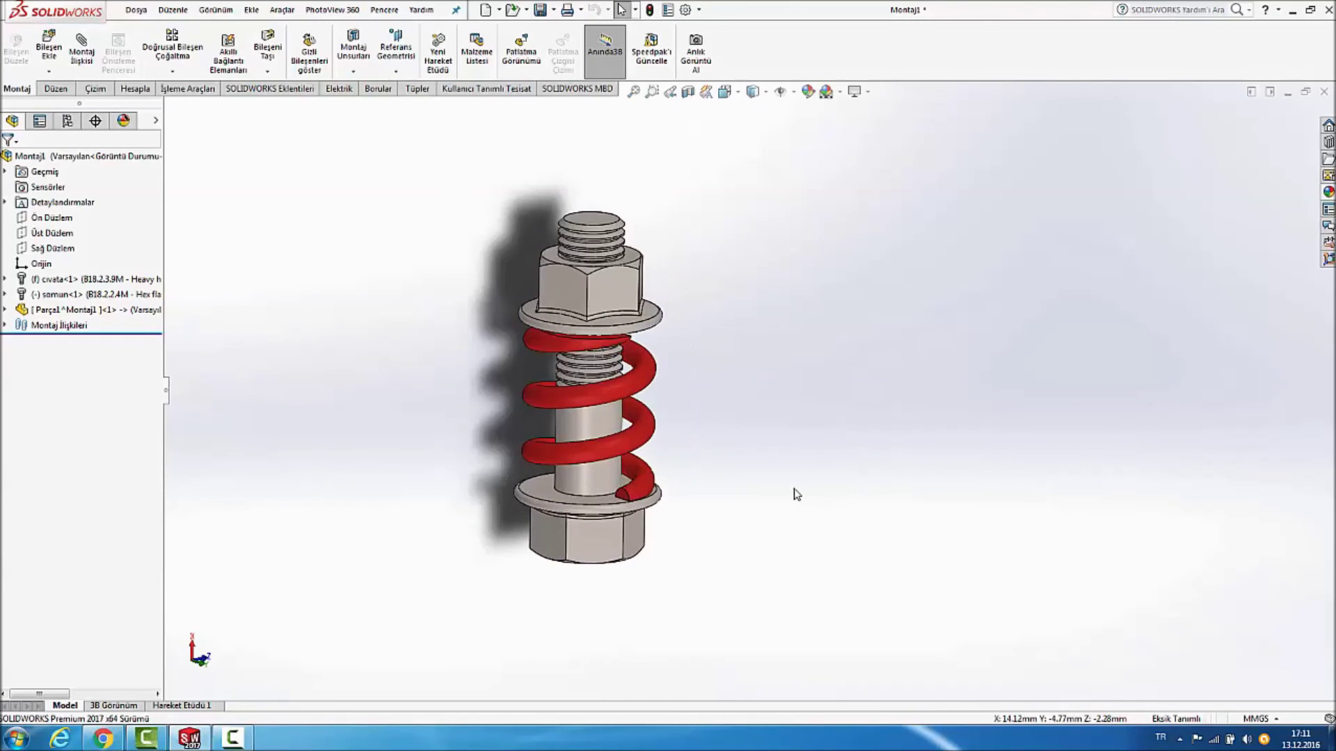
pyautogui.moveTo(796, 494); pyautogui.dragTo(658, 402, button='middle')
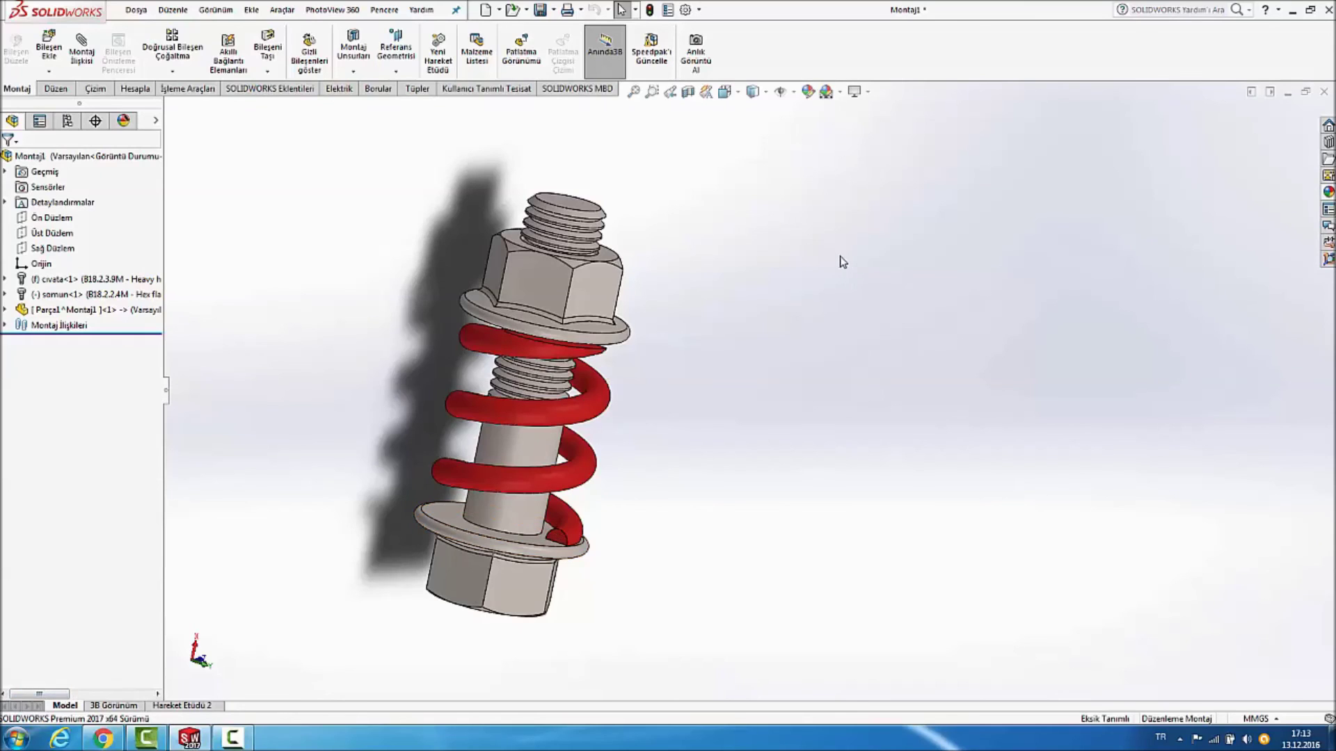
# Stand the assembly upright and show the expanded Motion Study 2 timeline.
pyautogui.moveTo(843, 261)
pyautogui.mouseDown(button='middle')
pyautogui.moveTo(798, 182)
pyautogui.moveTo(799, 236)
pyautogui.mouseUp(button='middle')
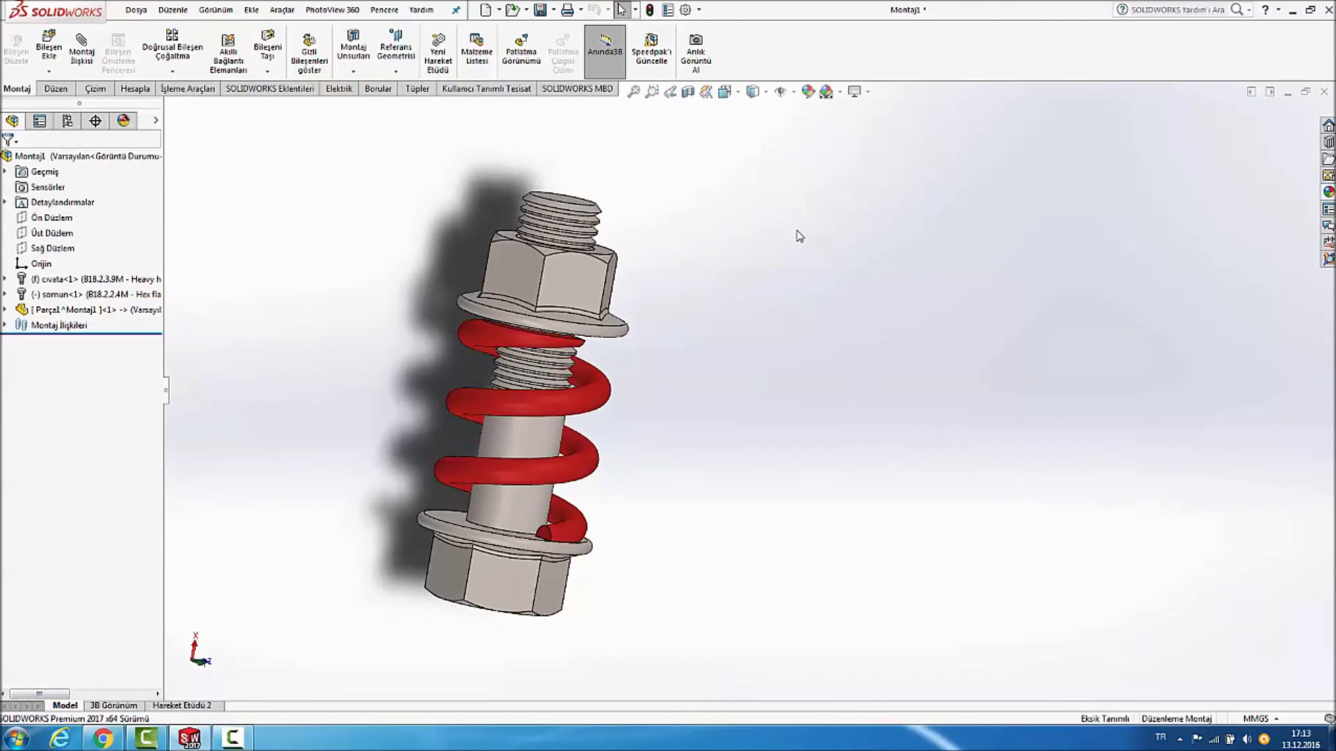
pyautogui.click(206, 706)
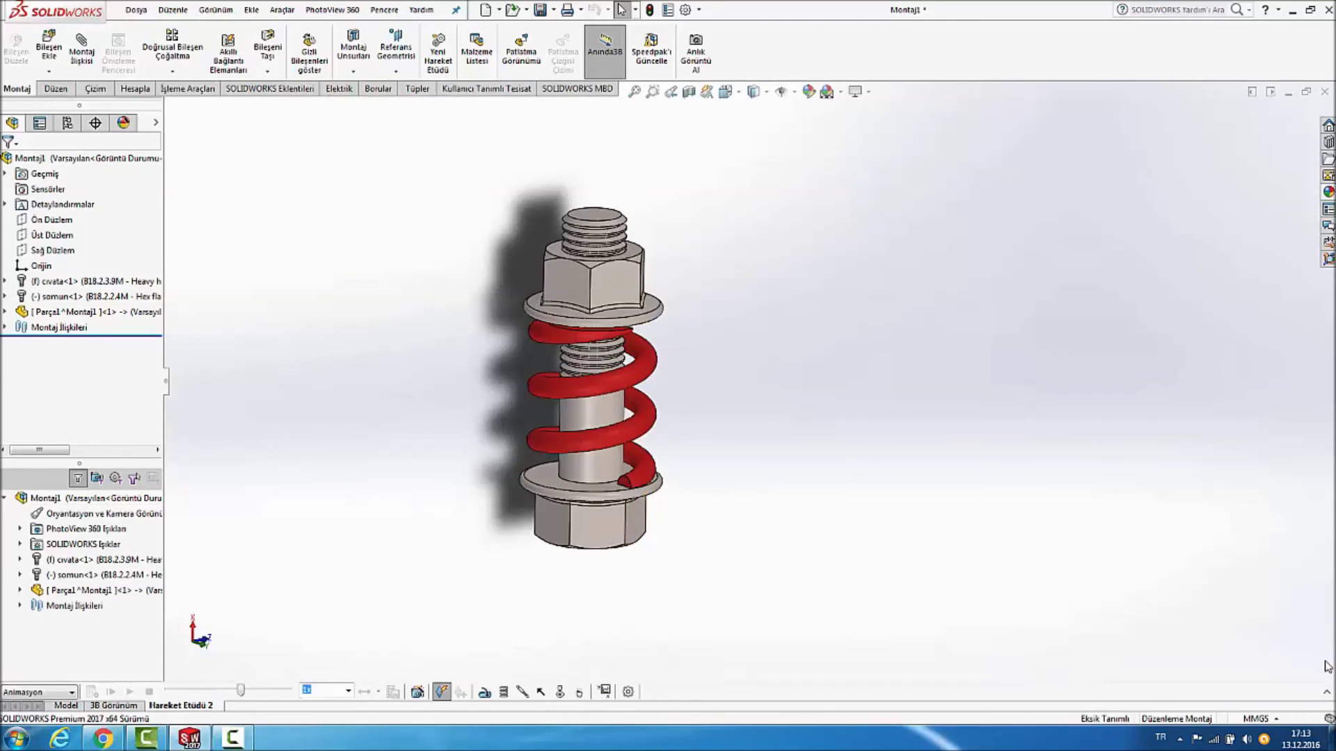
pyautogui.click(1326, 695)
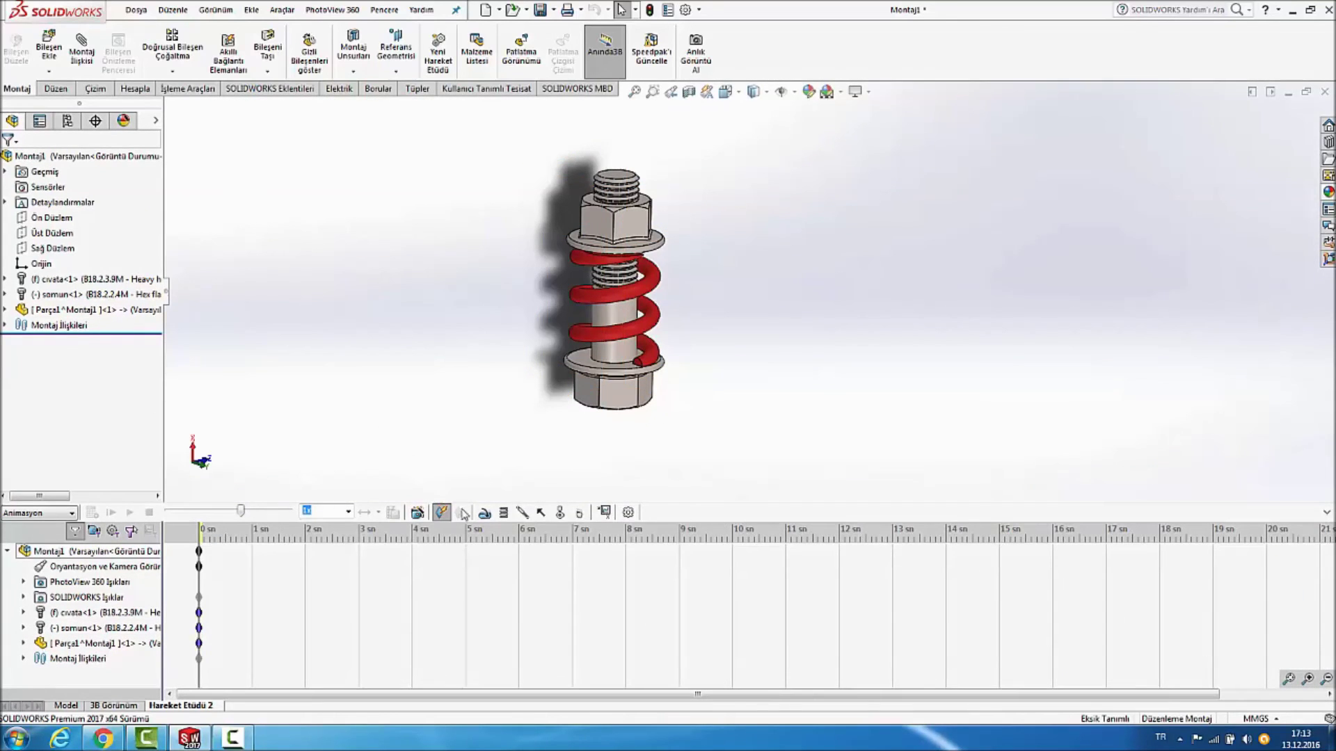
# Add a 50 RPM rotary motor on the nut's top face and play the study.
pyautogui.click(484, 513)
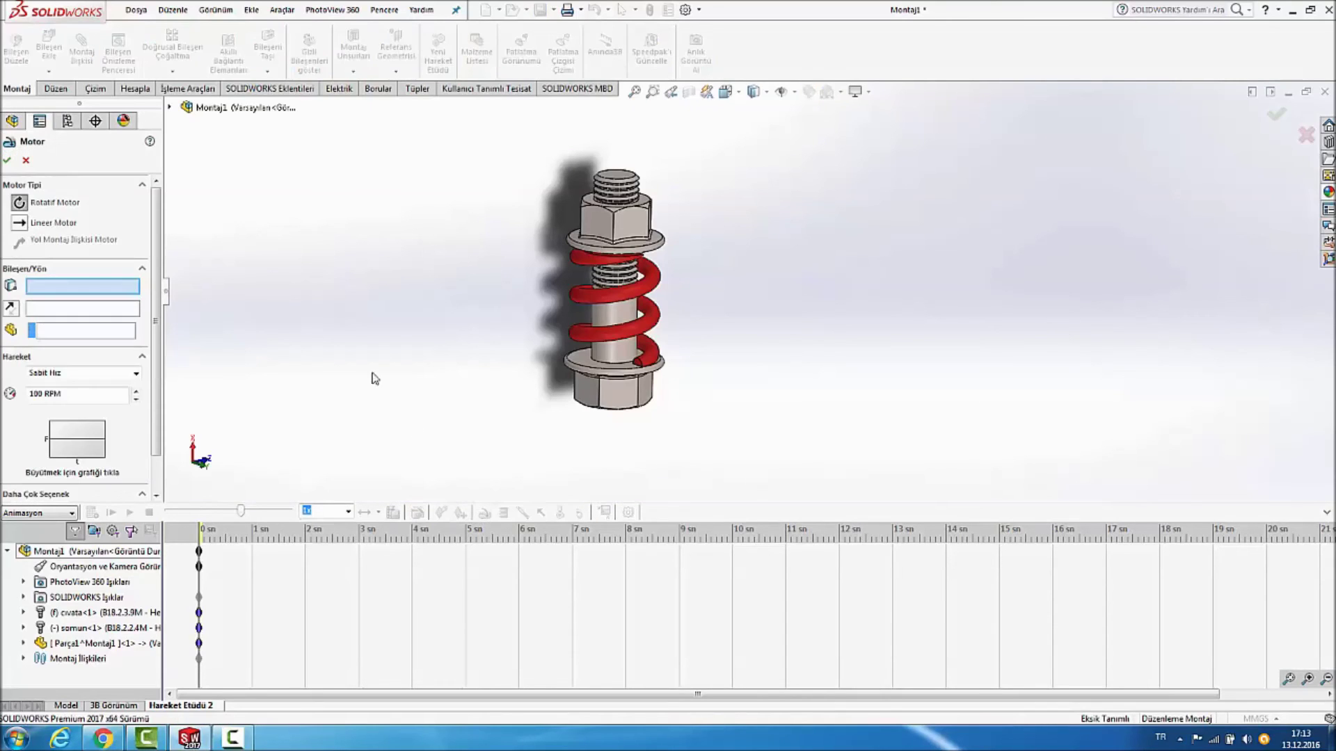
pyautogui.doubleClick(70, 390)
pyautogui.moveTo(360, 208); pyautogui.dragTo(385, 209, button='middle')
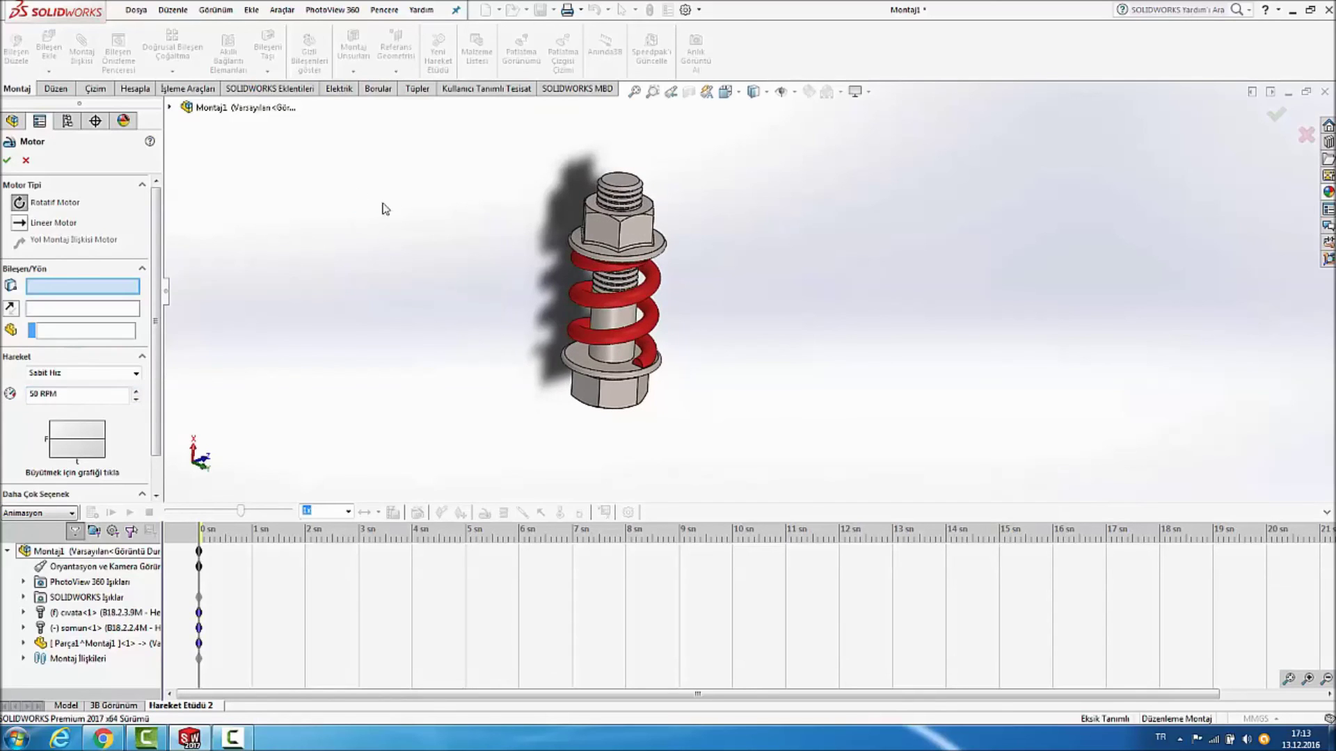
pyautogui.scroll(-2, 697, 221)
pyautogui.scroll(-3, 661, 222)
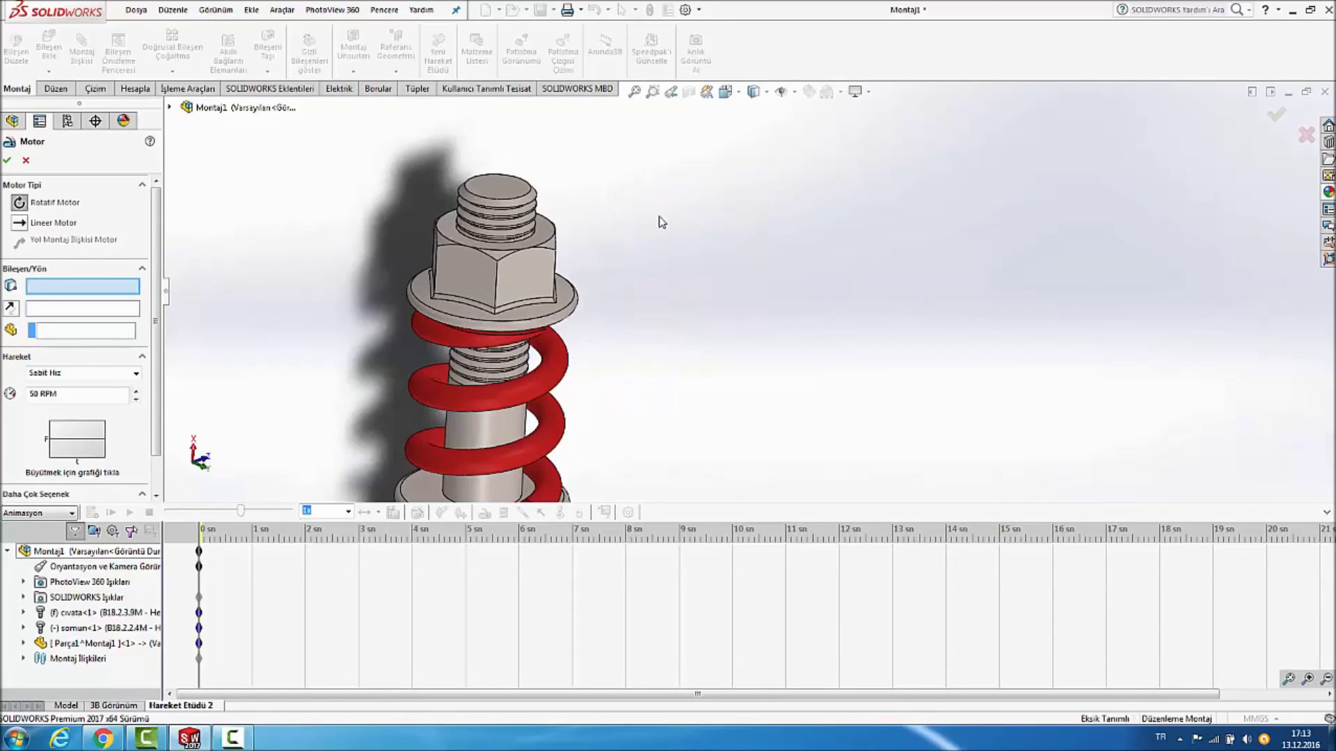
pyautogui.click(558, 234)
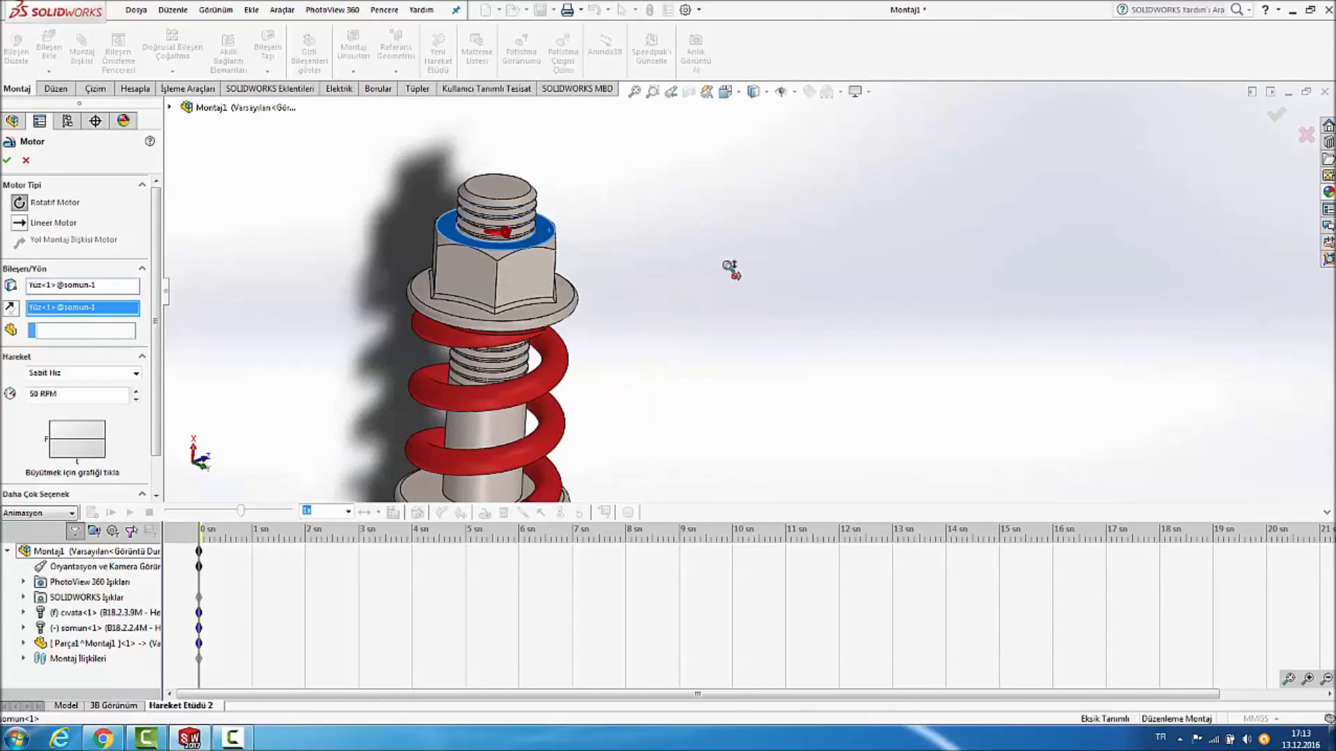
pyautogui.scroll(3, 729, 268)
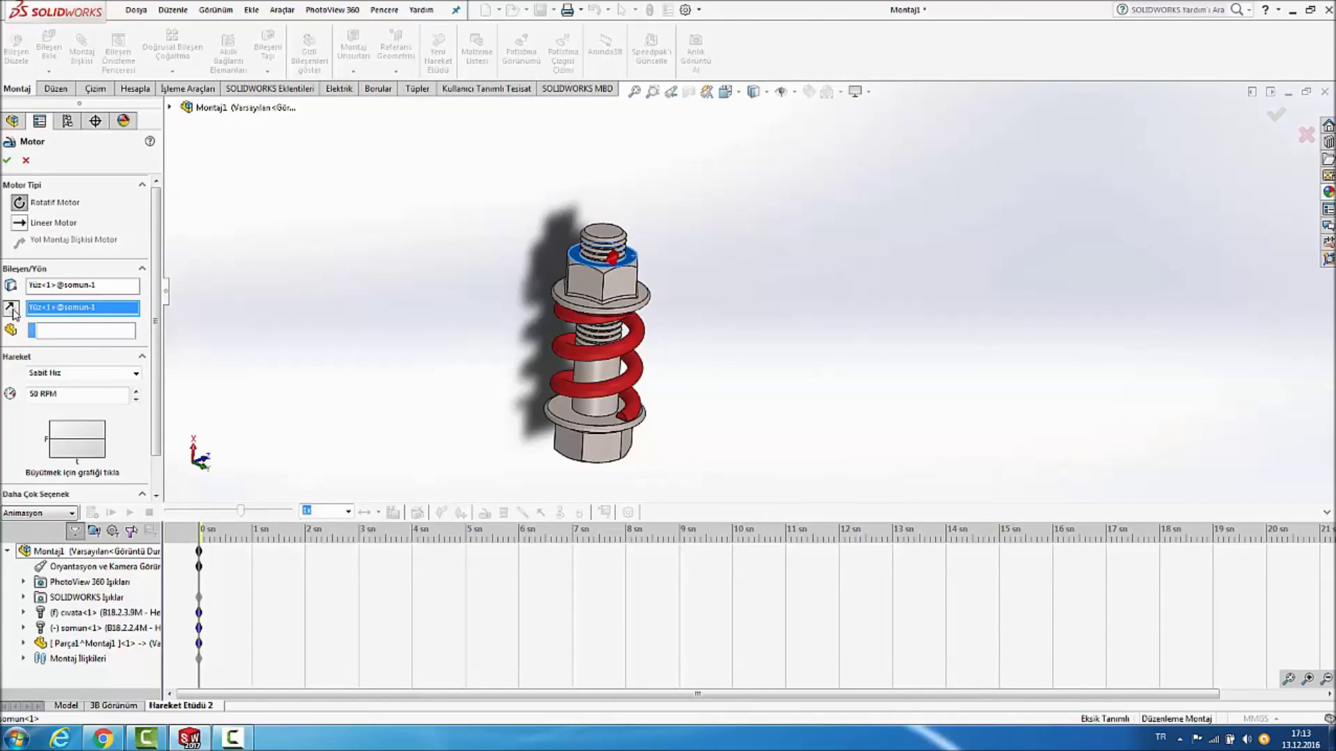
pyautogui.moveTo(432, 239); pyautogui.dragTo(420, 264, button='middle')
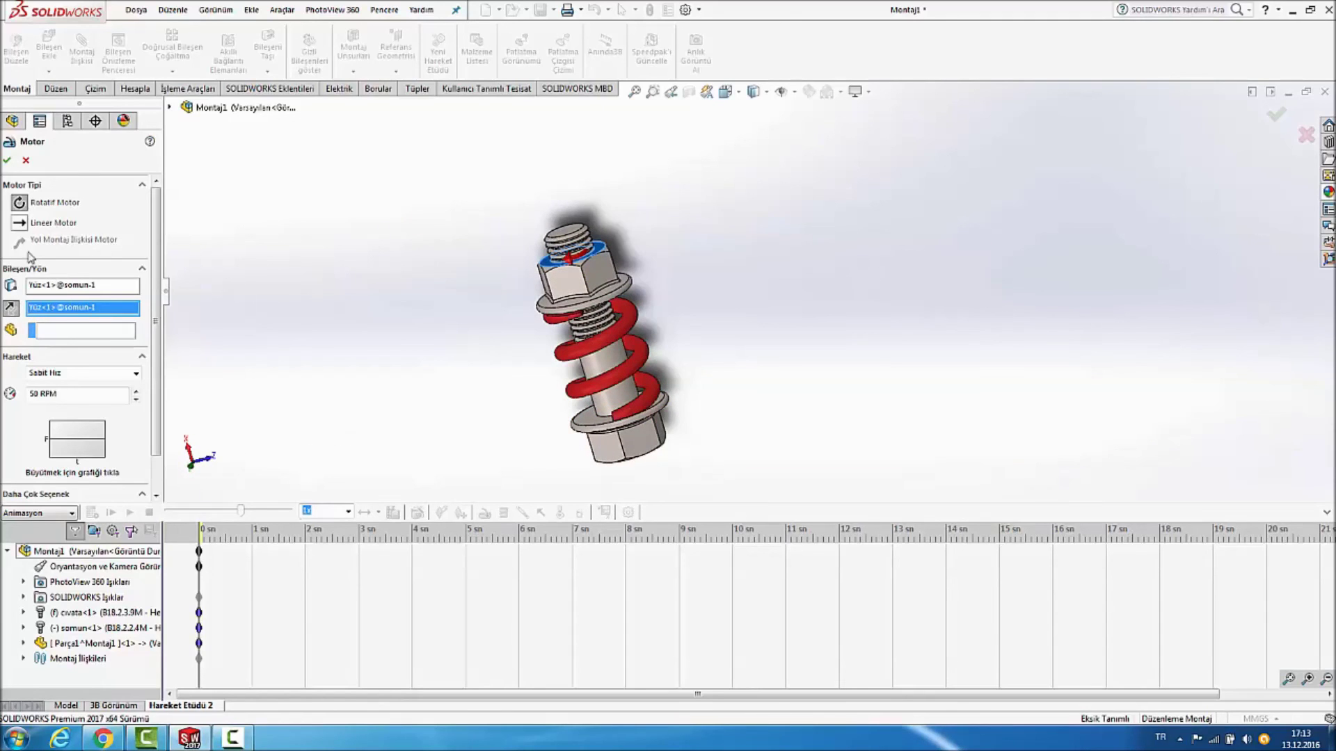
pyautogui.click(7, 163)
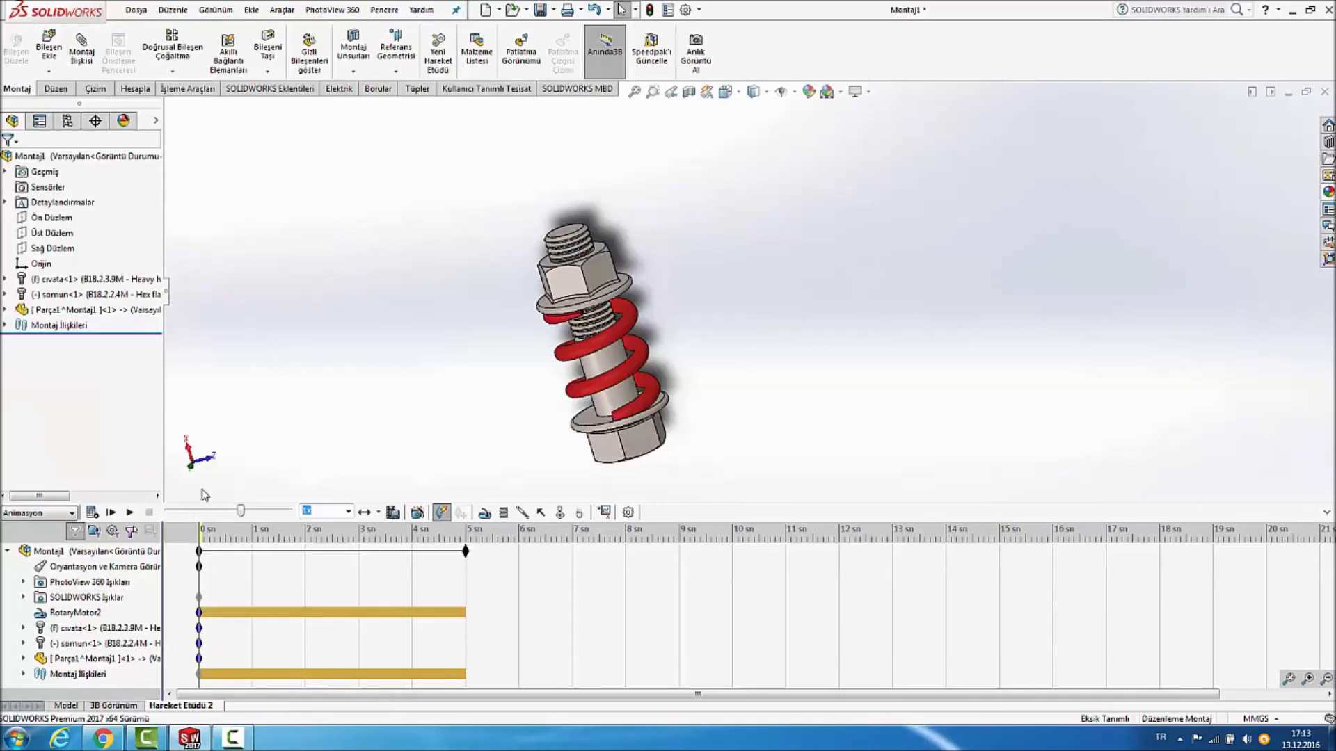
pyautogui.click(129, 512)
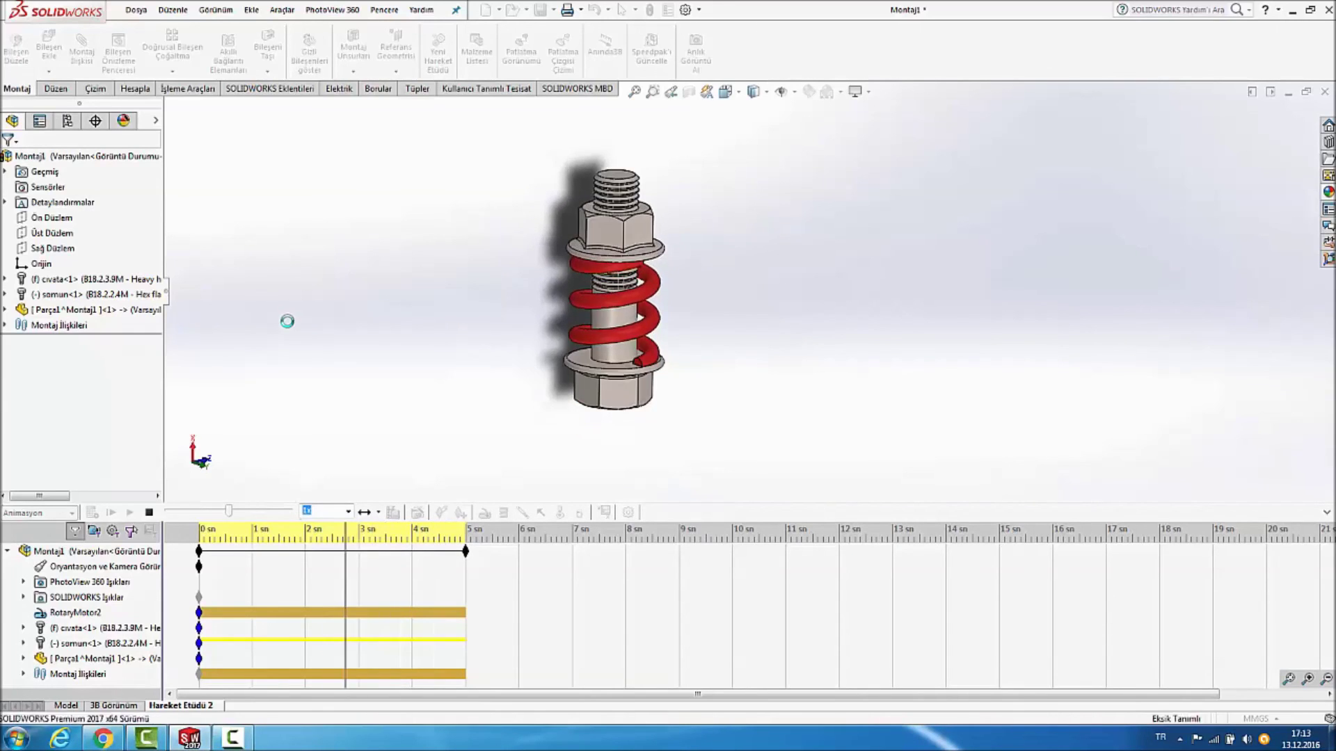
# Set the playback mode to Loop and replay the animation.
pyautogui.click(379, 516)
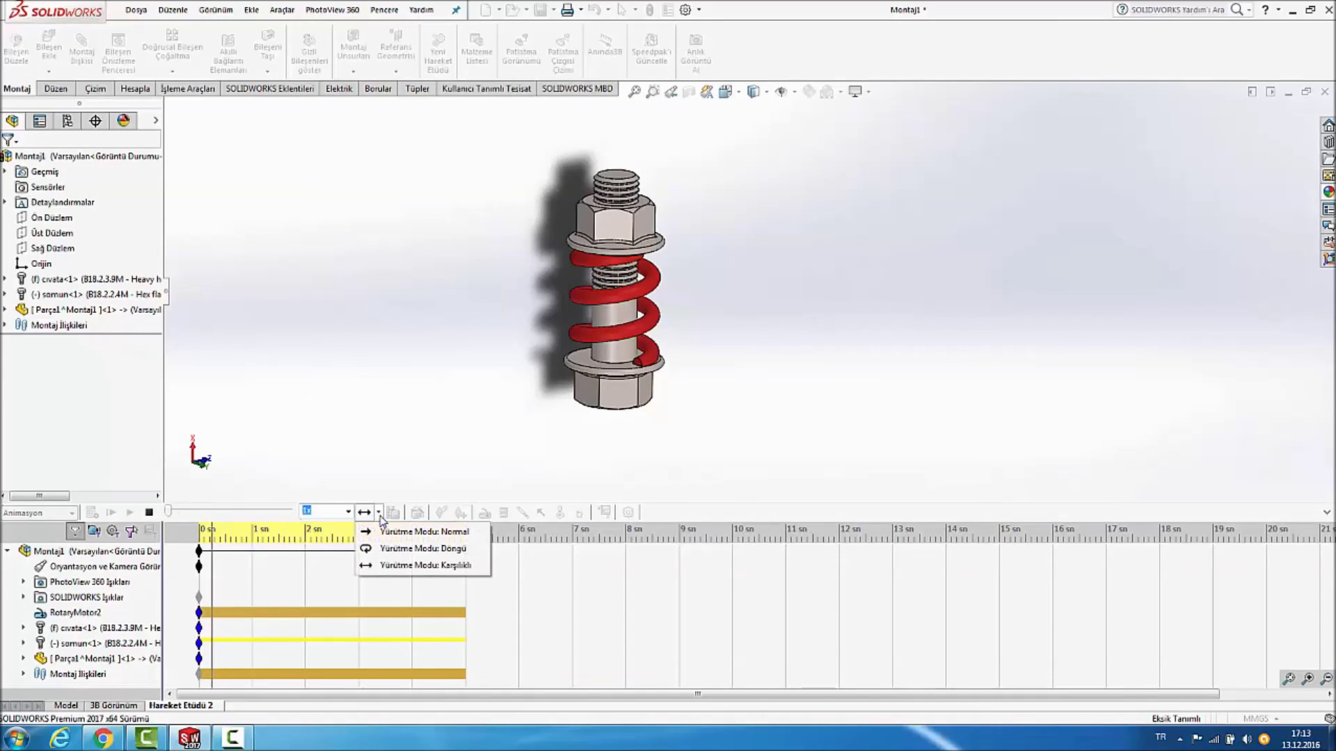
pyautogui.click(426, 535)
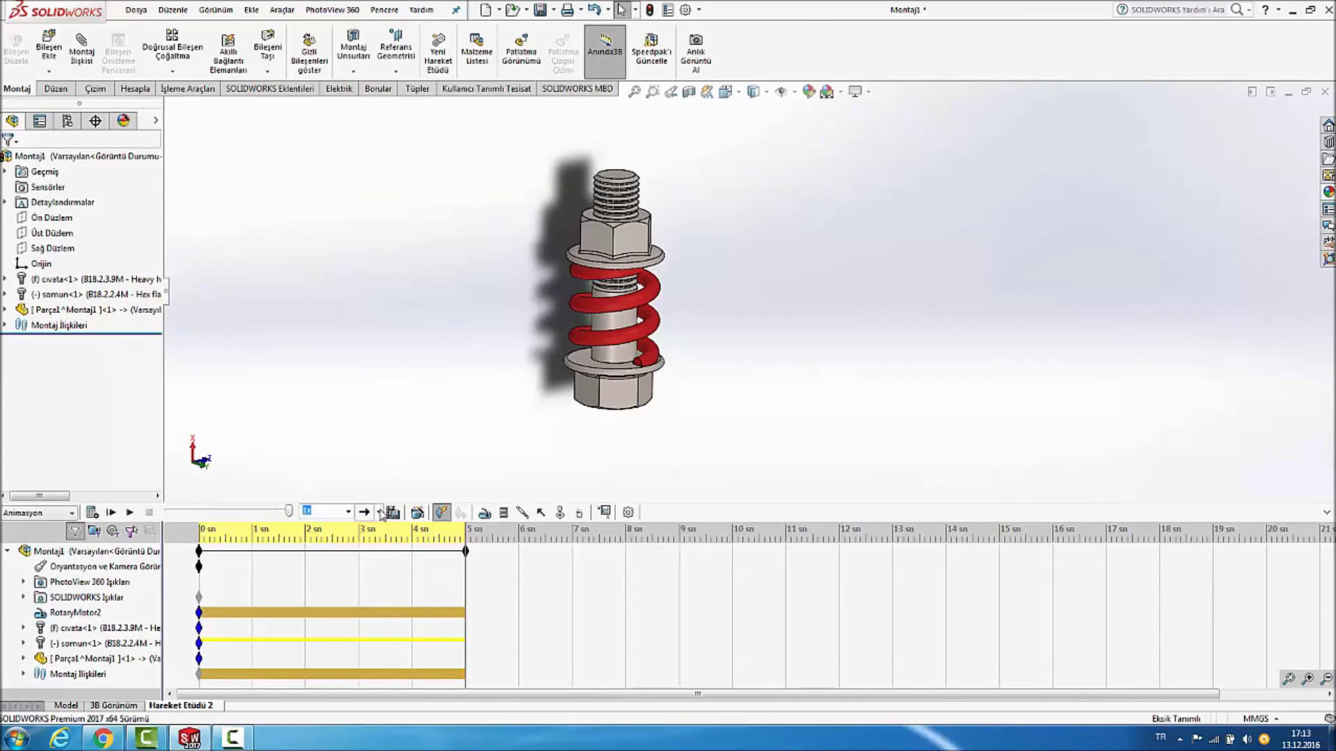
pyautogui.click(379, 514)
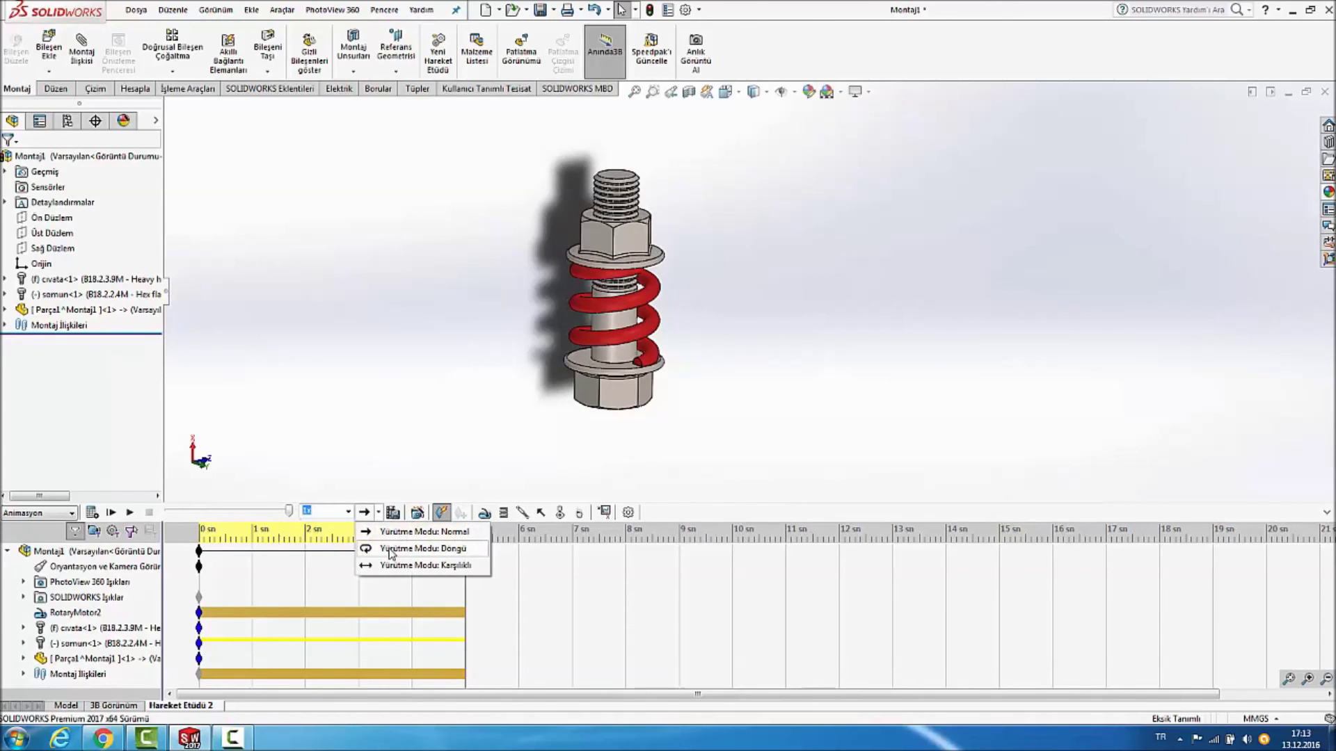
pyautogui.click(390, 550)
pyautogui.click(130, 513)
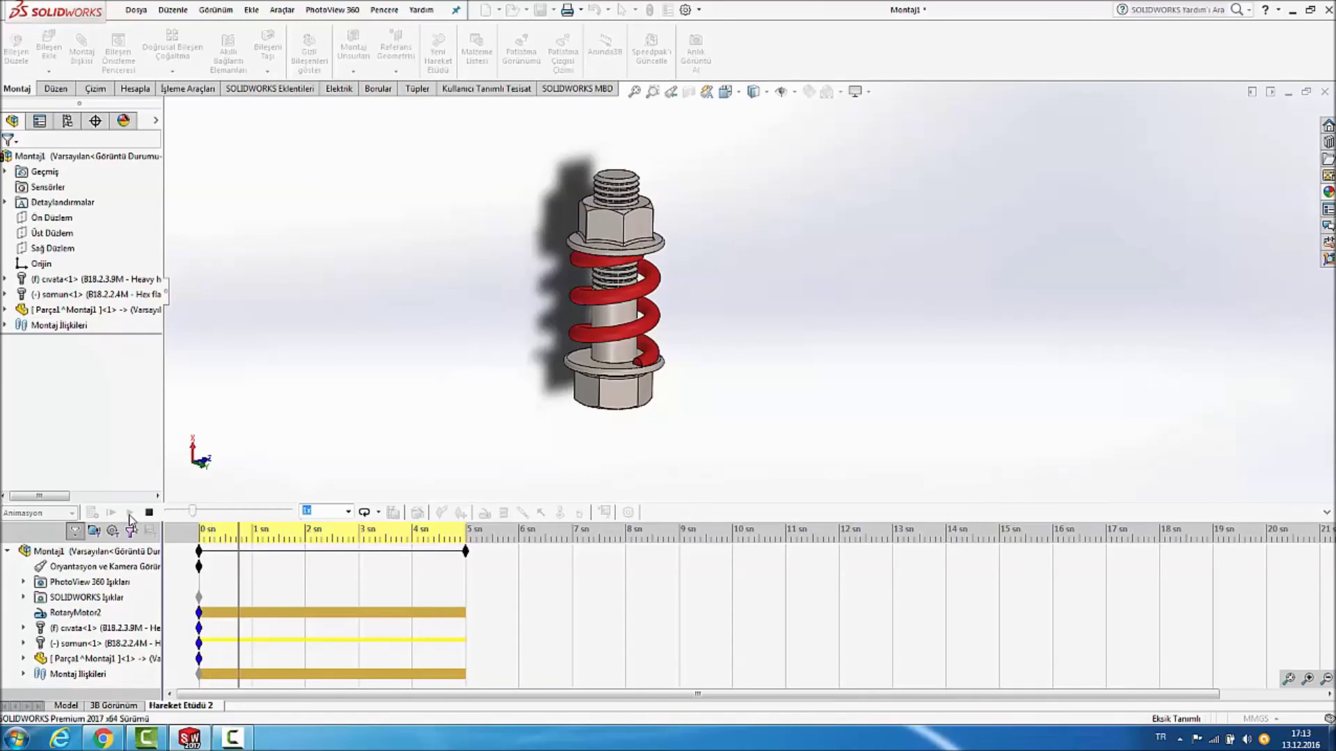
# Switch the playback mode to Reciprocate so the nut and spring move back and forth.
pyautogui.click(379, 512)
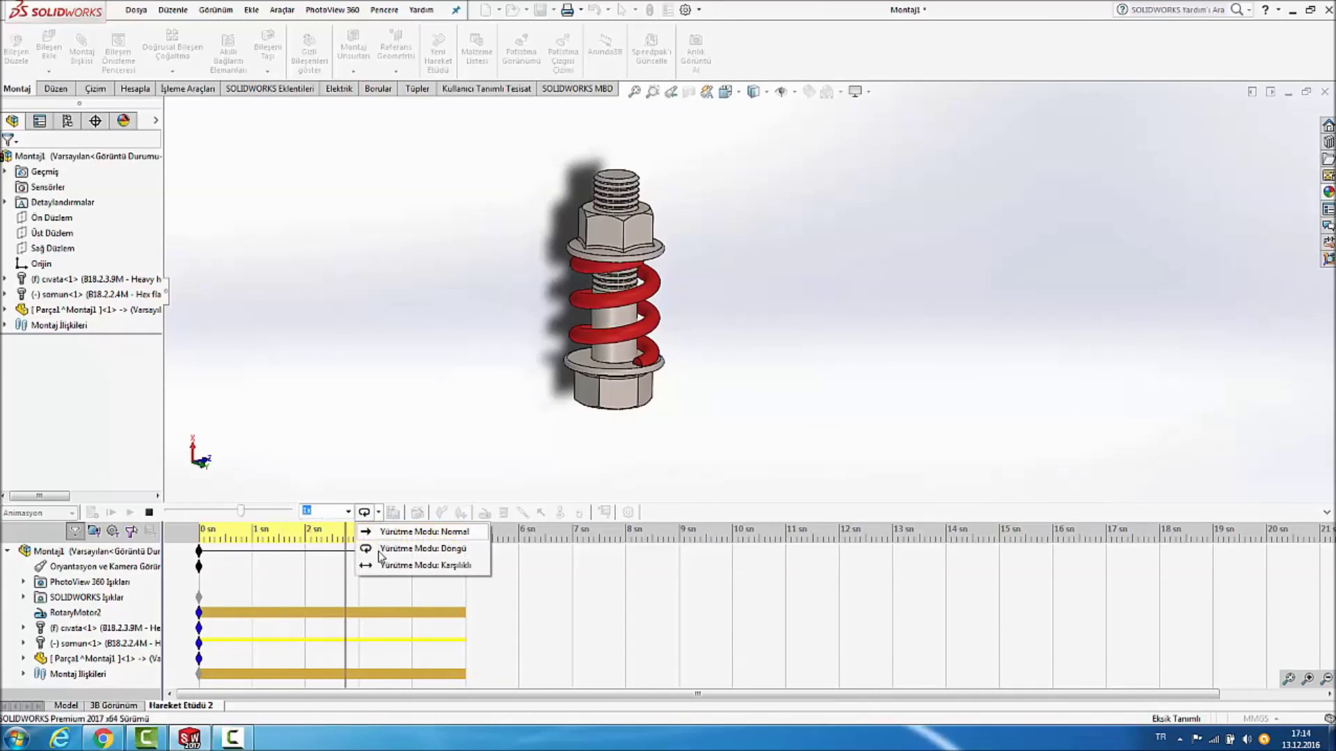
pyautogui.click(381, 567)
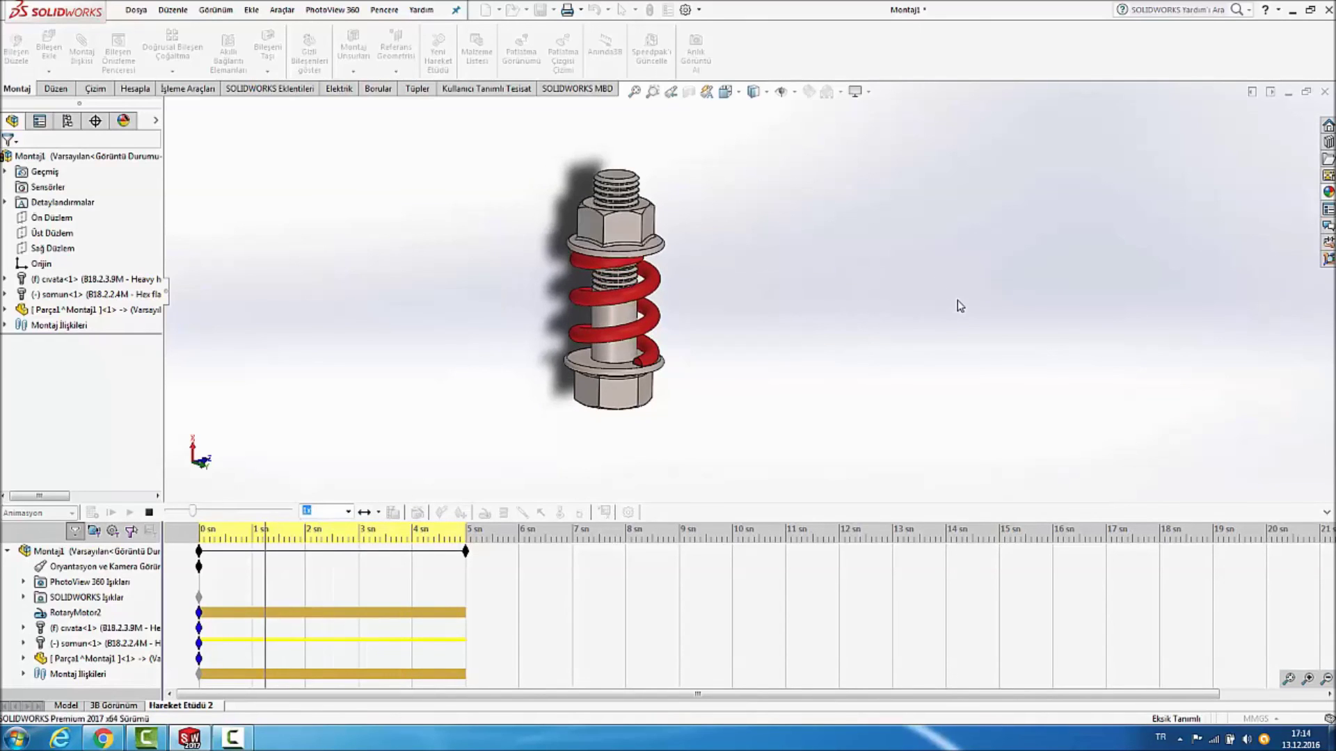
pyautogui.scroll(-2, 739, 237)
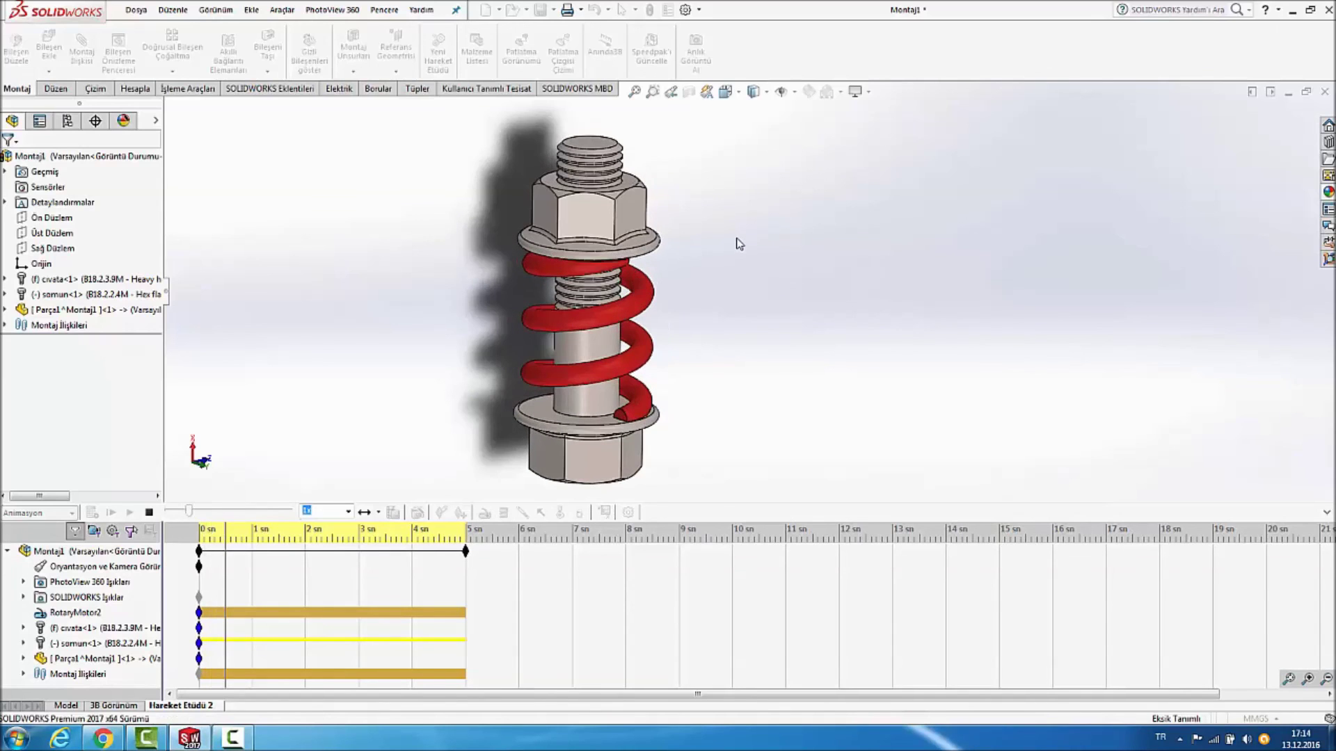
pyautogui.scroll(-2, 739, 238)
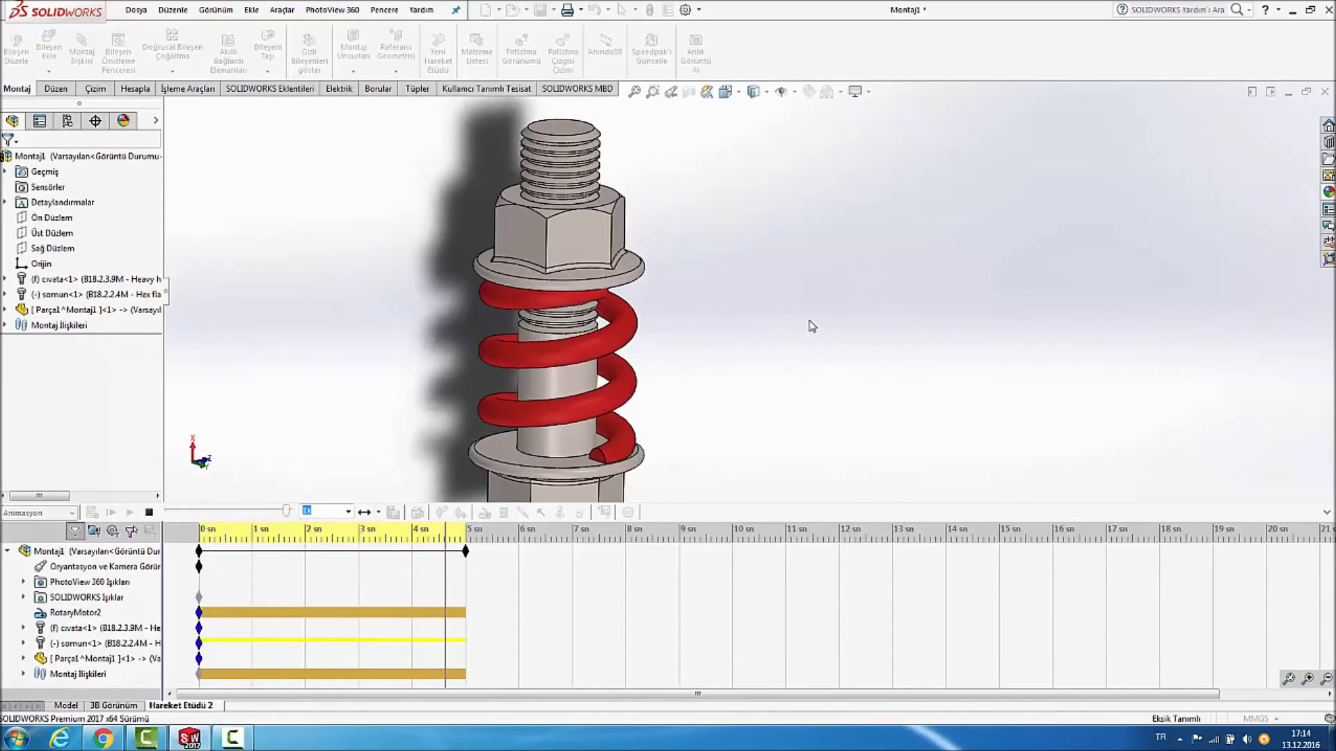
pyautogui.scroll(3, 807, 326)
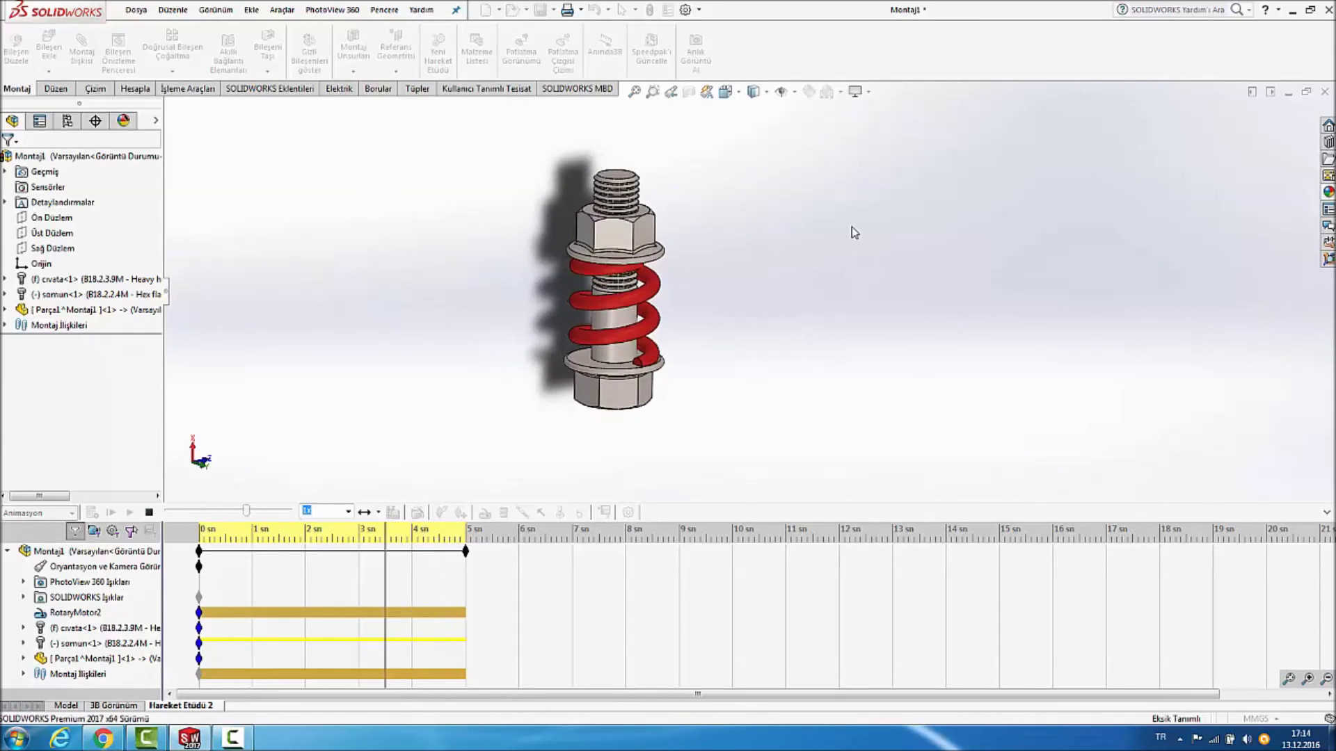